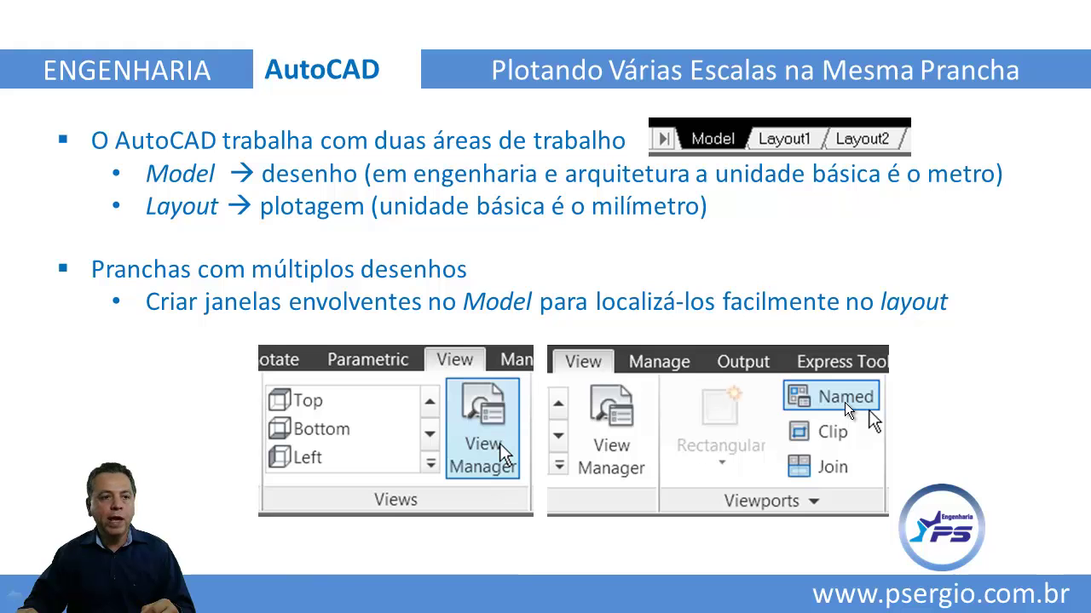
- Advance past the A4 example drawings to the 'Altura do Caractere' slide
{"action": "key", "text": "Right"}
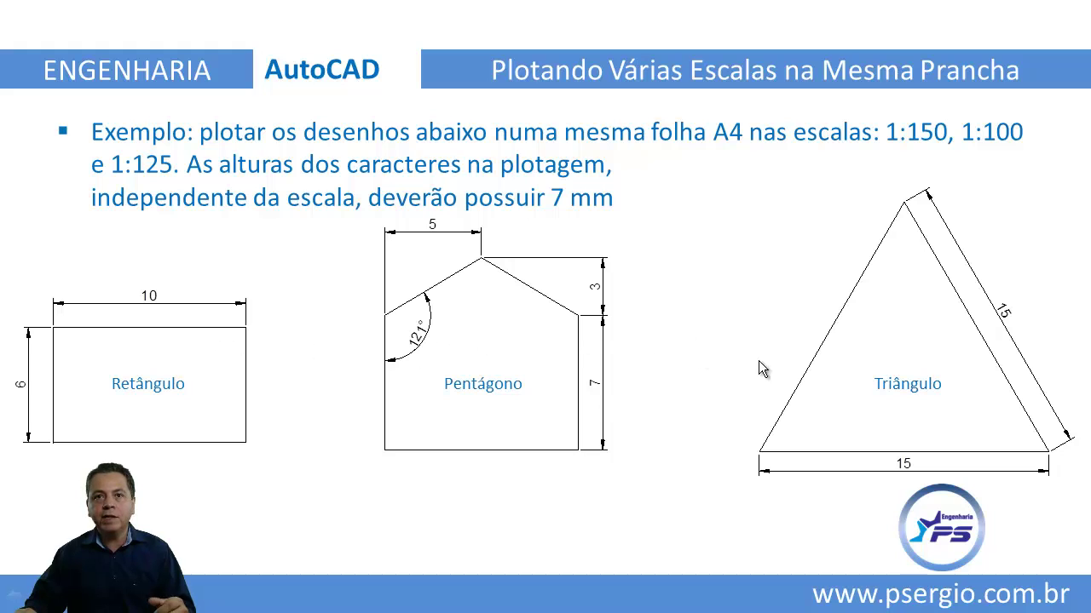
{"action": "left_click", "coordinate": [705, 471]}
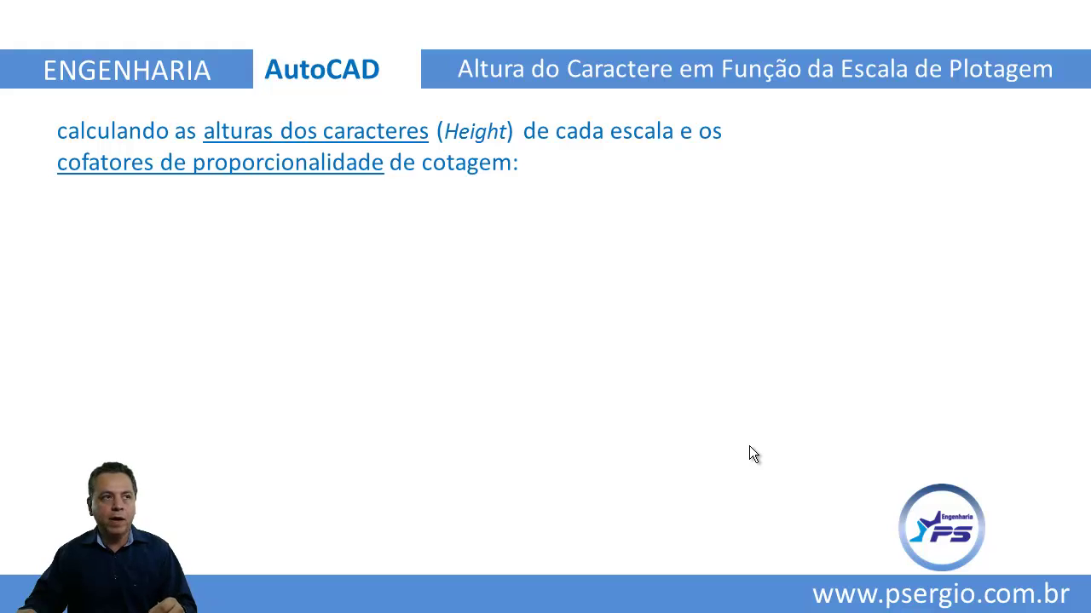
- Reveal the input data list, then the D = d × M and Cof formula boxes
{"action": "left_click", "coordinate": [749, 446]}
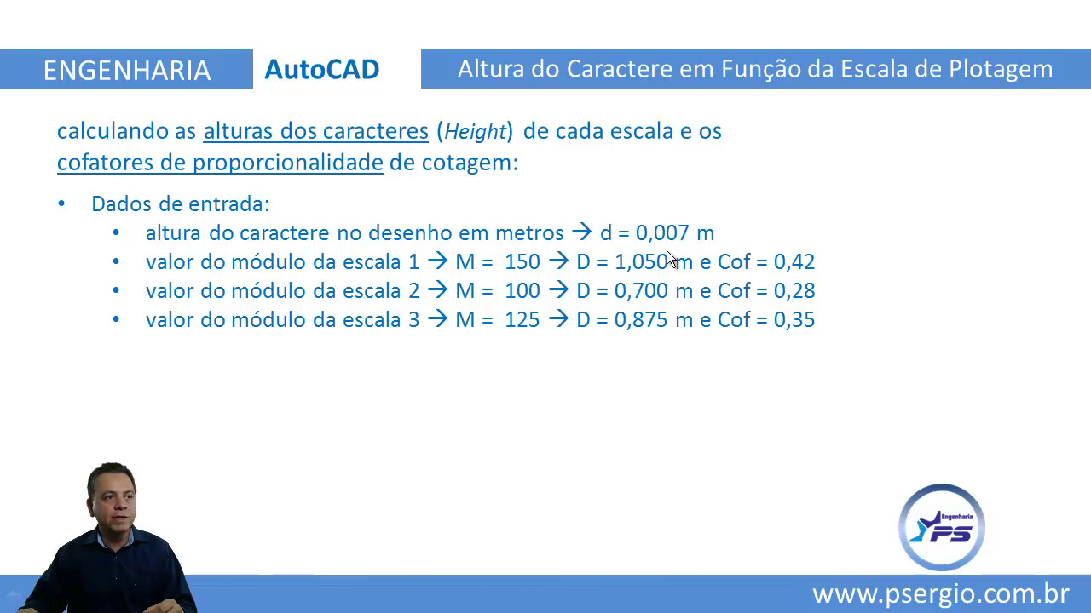
{"action": "left_click", "coordinate": [525, 297]}
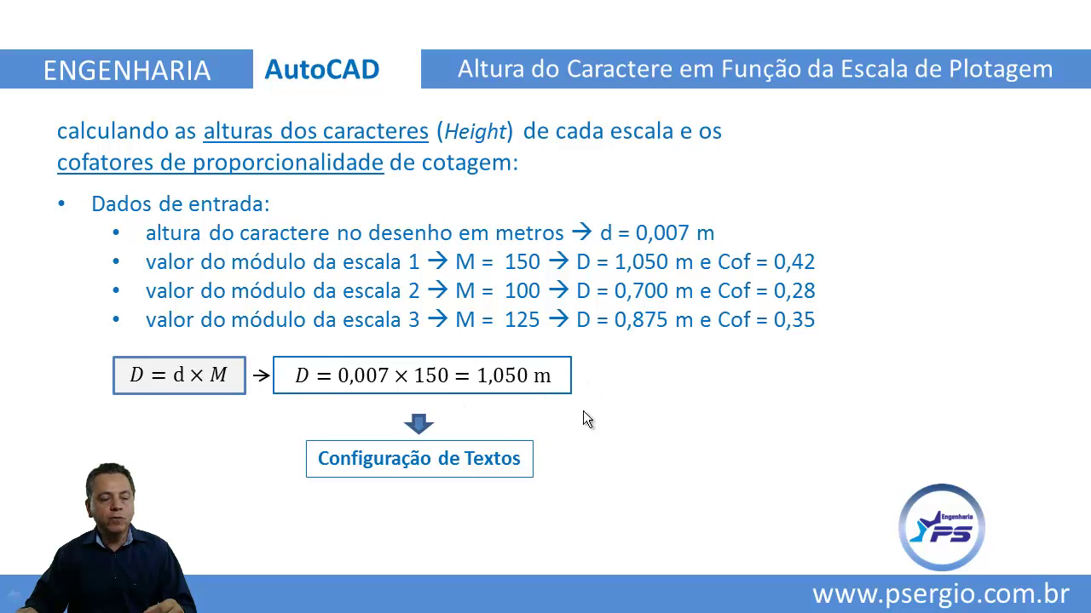
{"action": "left_click", "coordinate": [442, 472]}
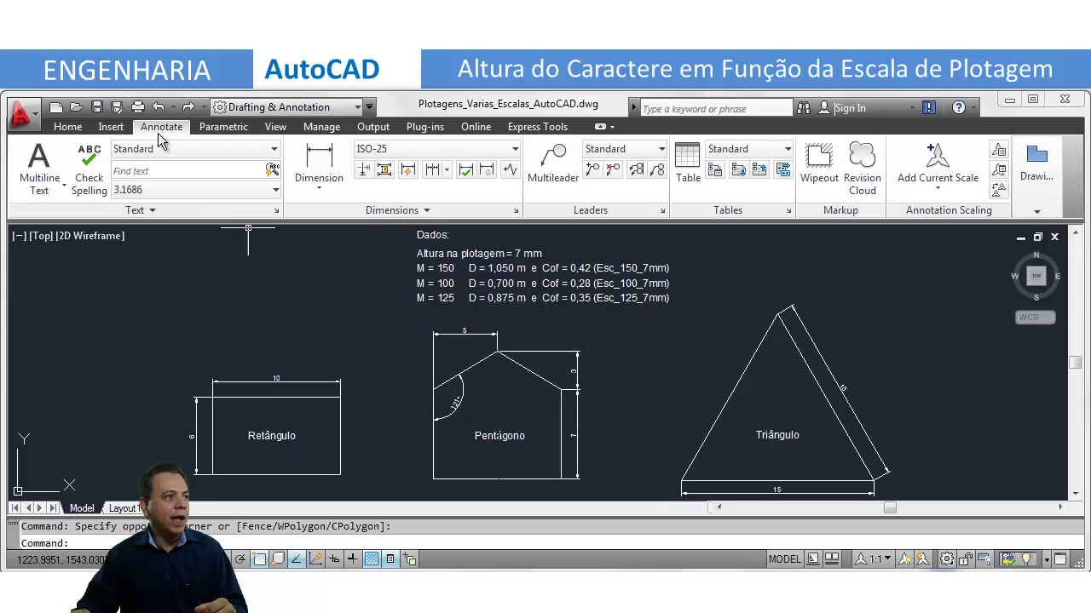
- In View Manager, add view 'Retangulo' bounded by a two-corner window around the rectangle
{"action": "left_click", "coordinate": [278, 127]}
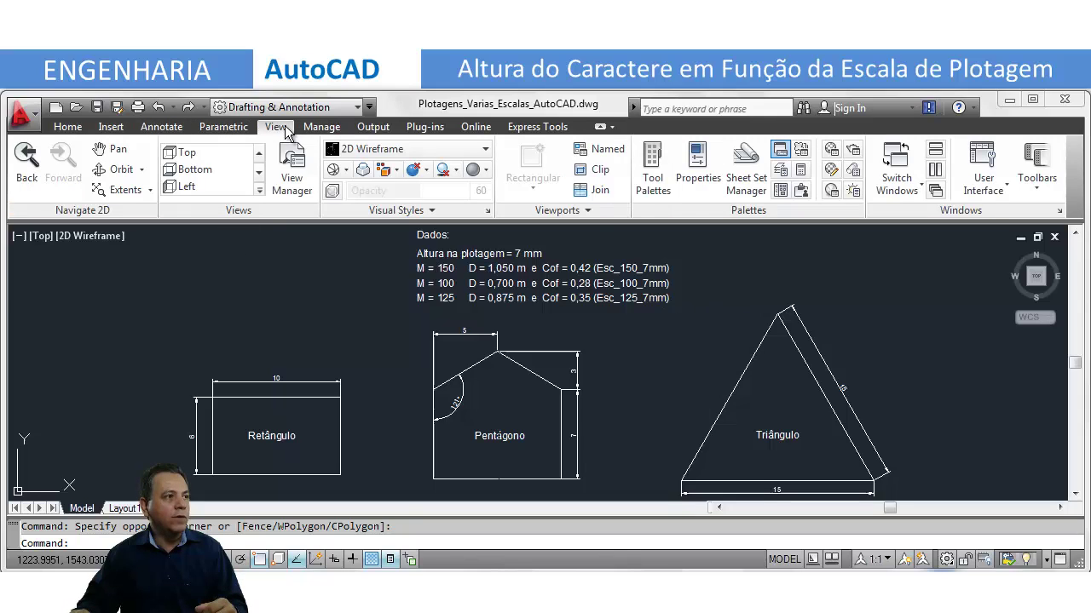
{"action": "left_click", "coordinate": [300, 189]}
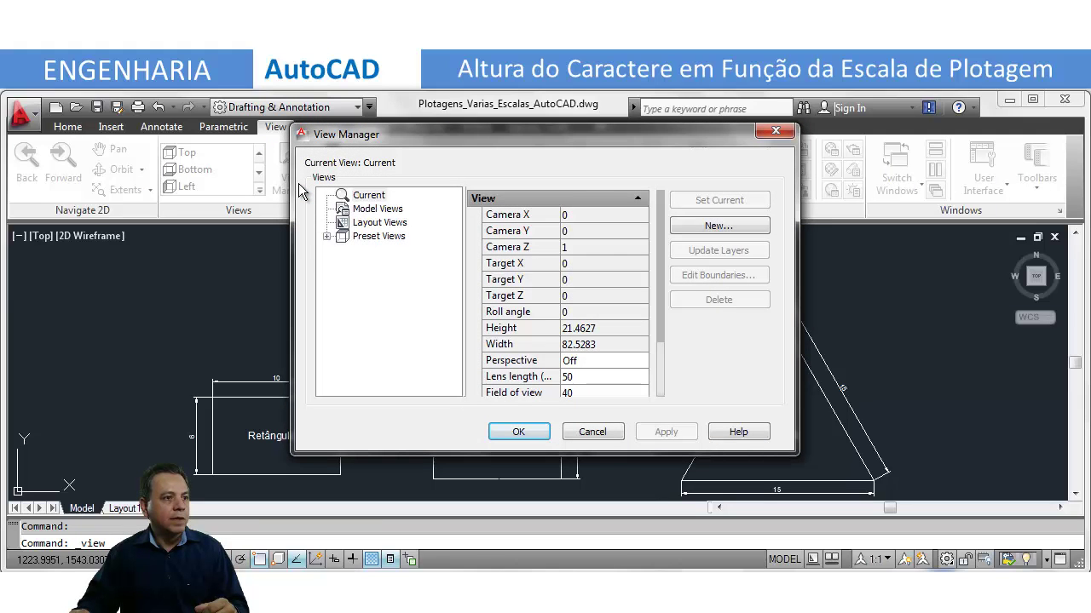
{"action": "left_click", "coordinate": [707, 227]}
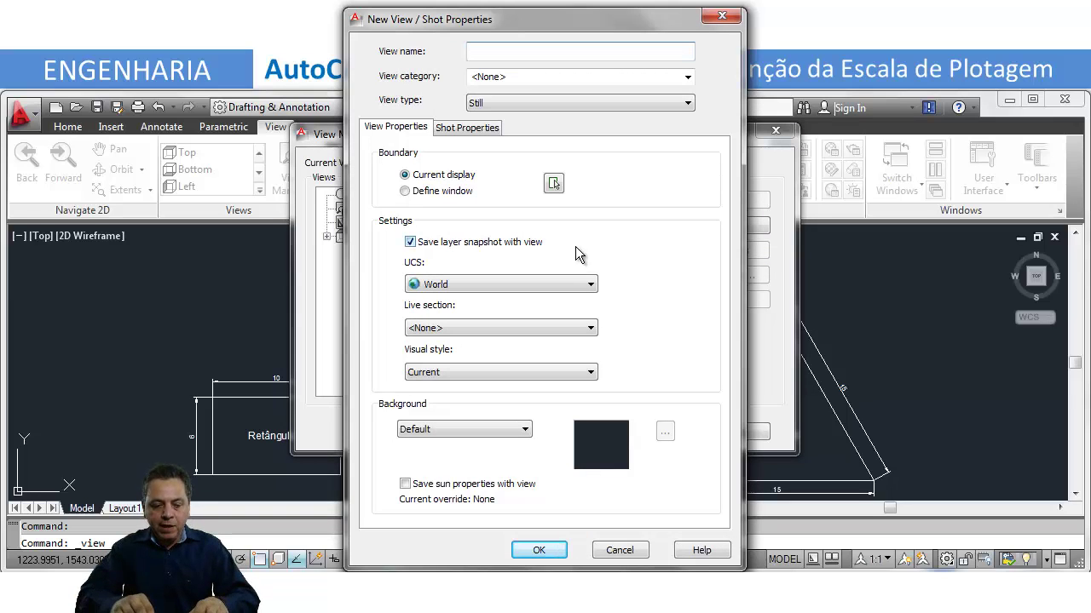
{"action": "type", "text": "Retangu"}
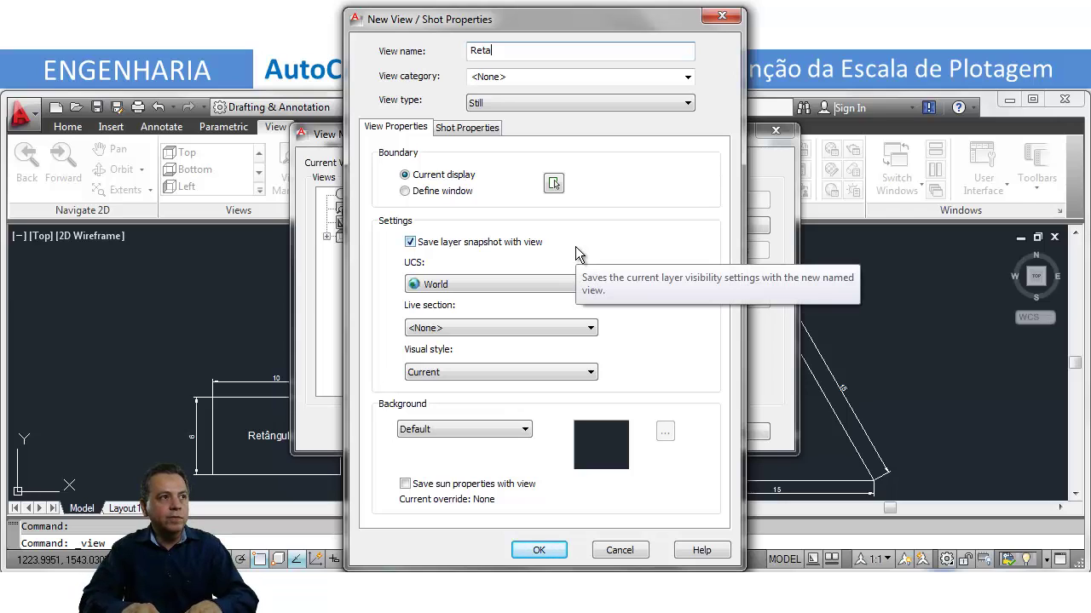
{"action": "type", "text": "lo"}
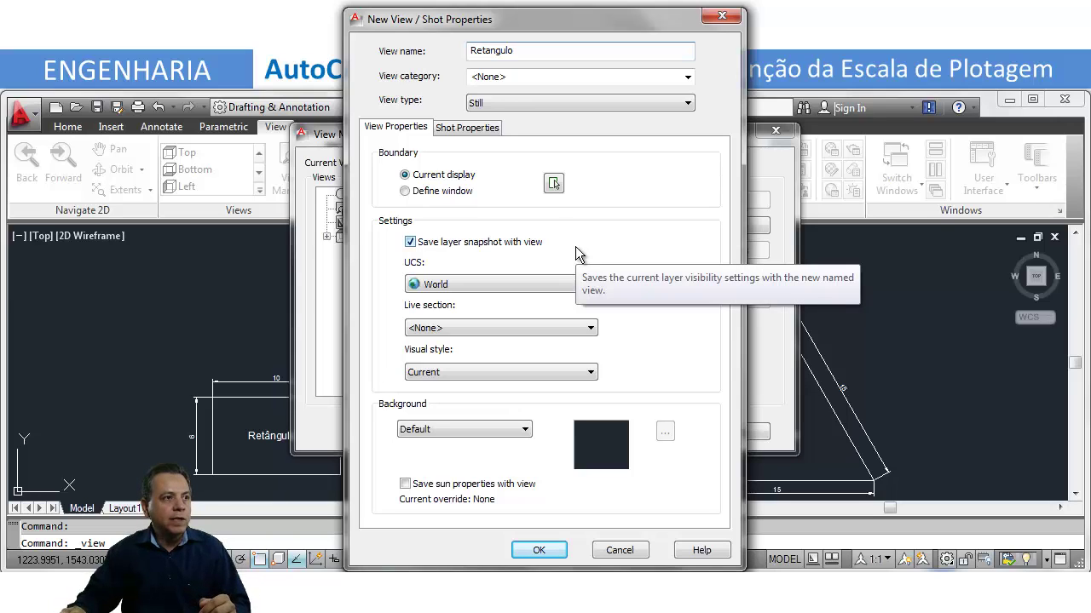
{"action": "left_click", "coordinate": [555, 186]}
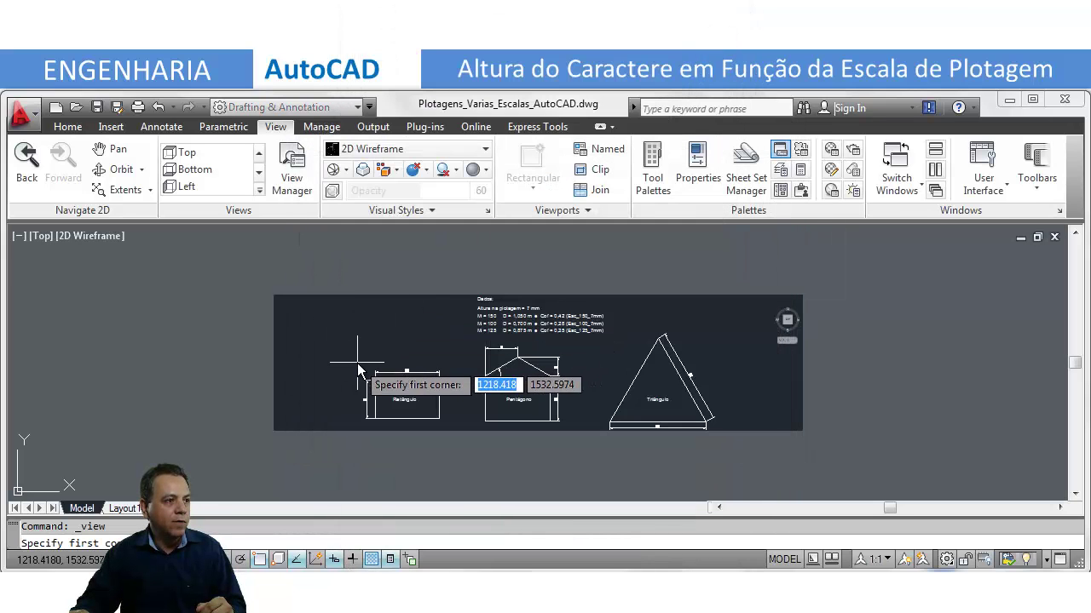
{"action": "left_click", "coordinate": [357, 362]}
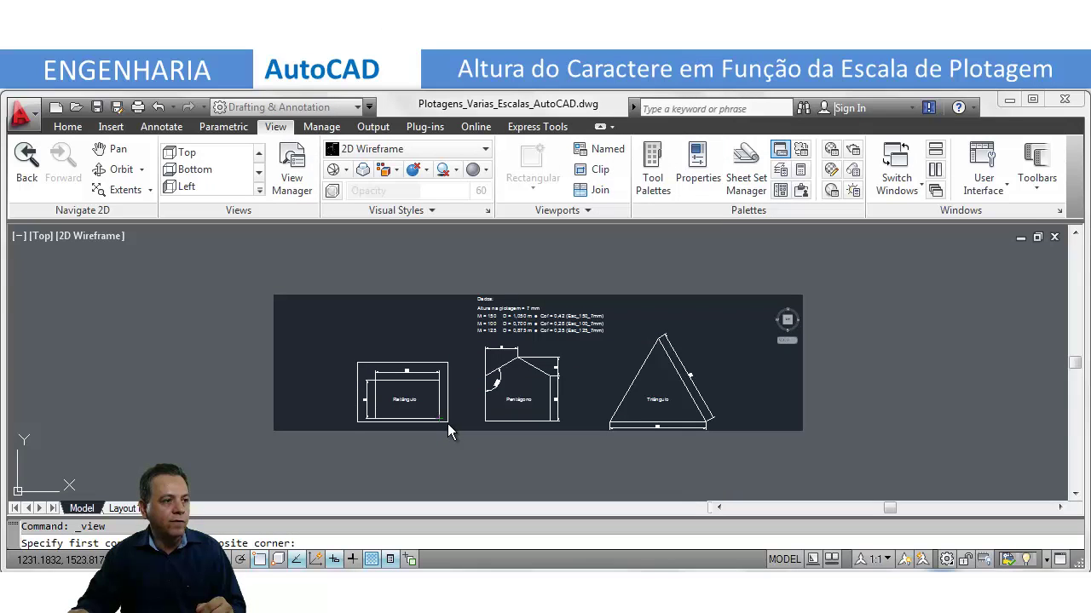
{"action": "left_click", "coordinate": [447, 425]}
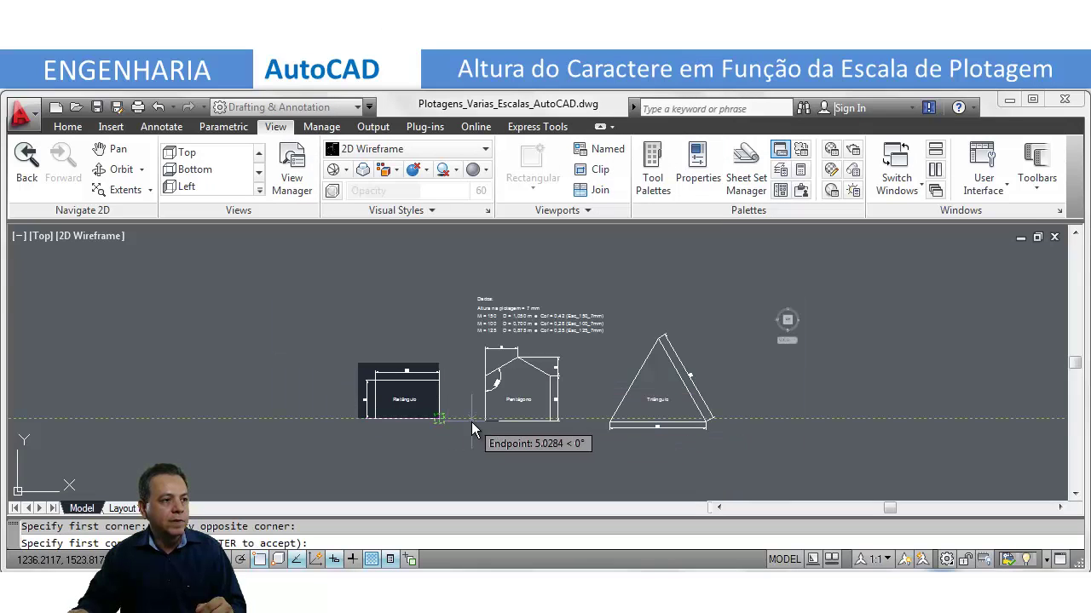
{"action": "key", "text": "Return"}
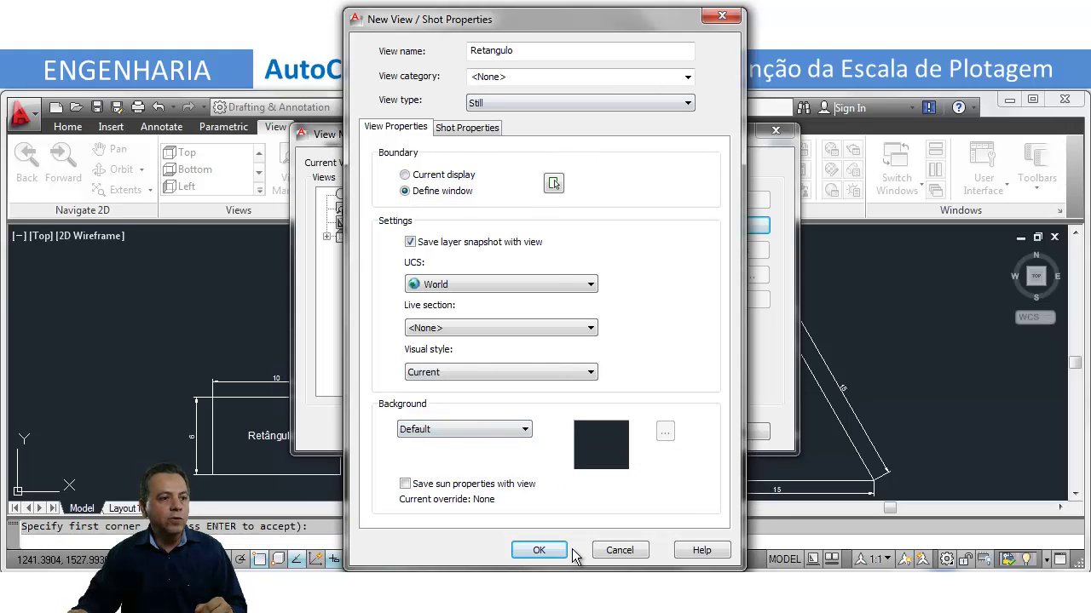
{"action": "left_click", "coordinate": [548, 551]}
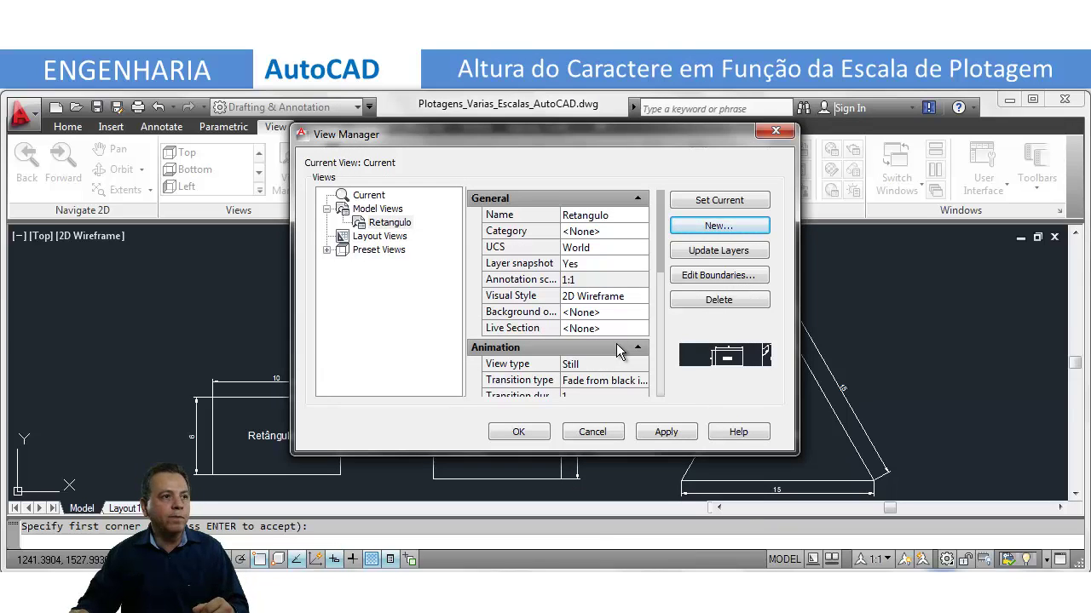
- Add a named view 'Pentagono' defined by a window around the pentagon
{"action": "left_click", "coordinate": [707, 227]}
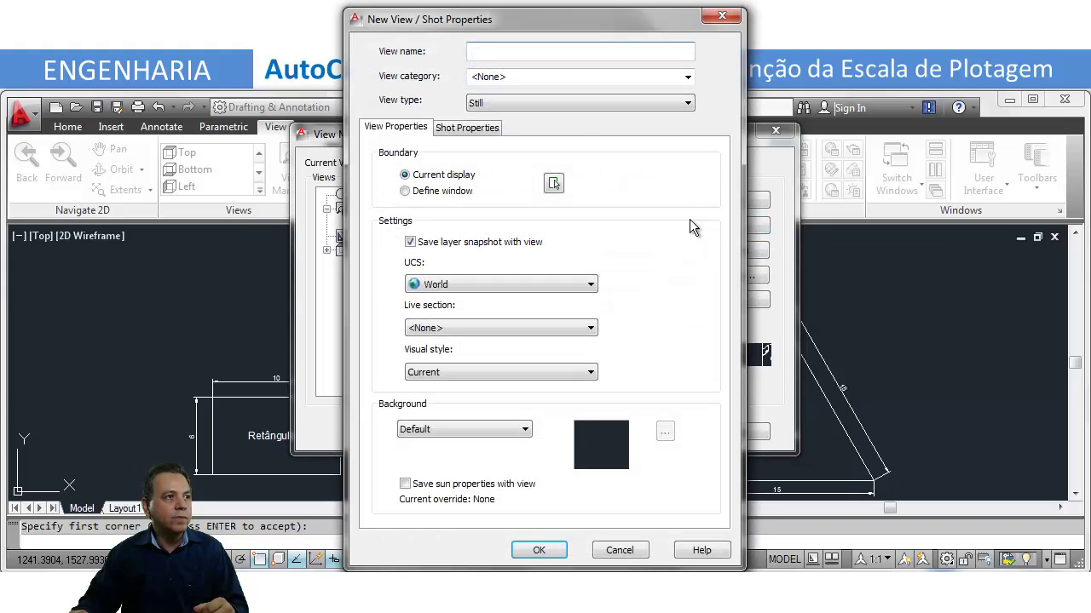
{"action": "type", "text": "Pe"}
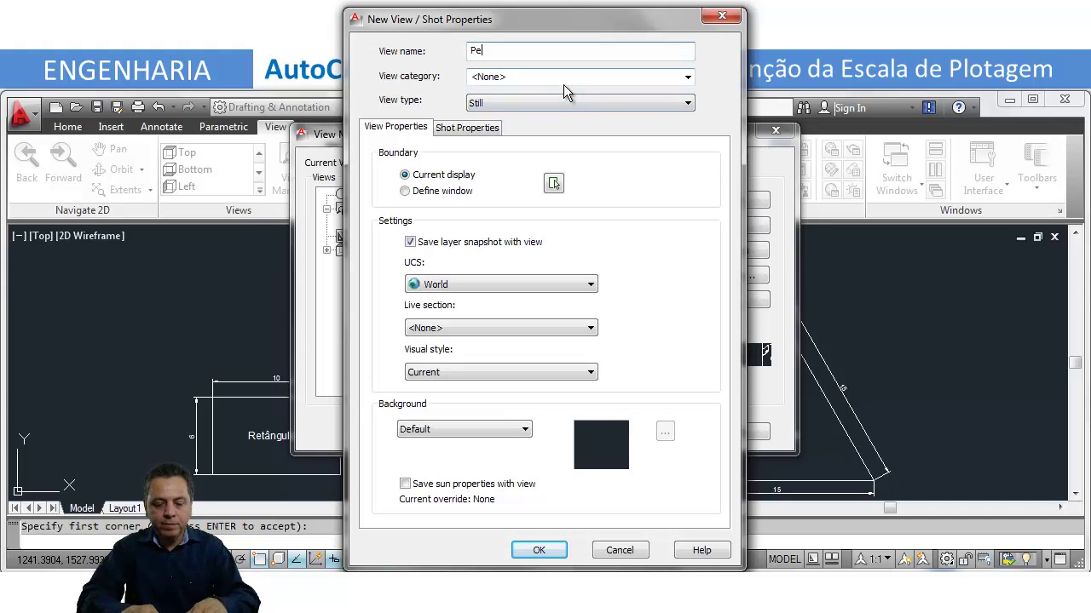
{"action": "type", "text": "ntagono"}
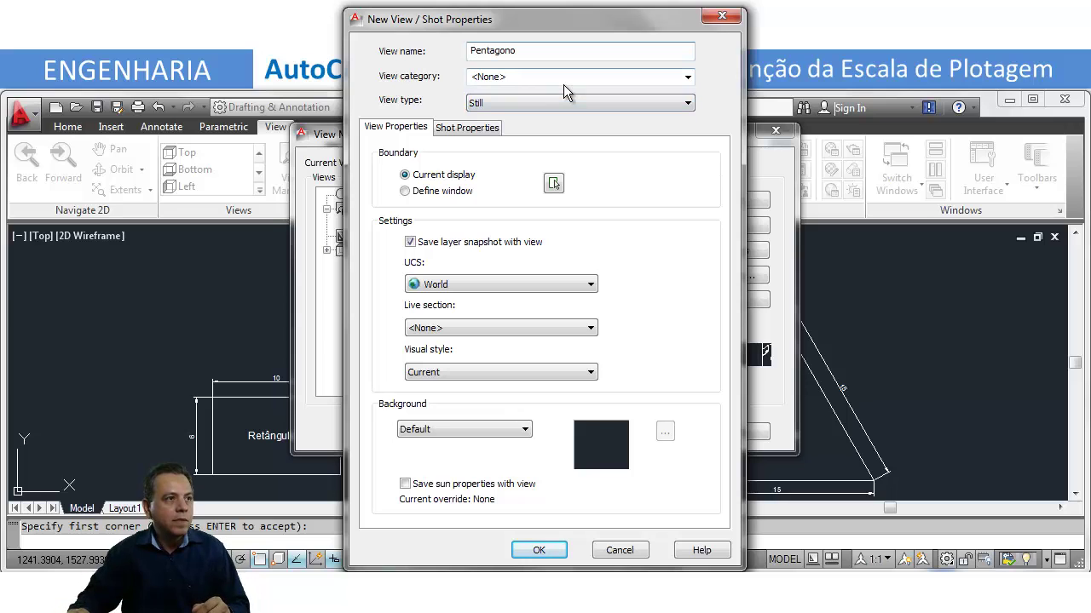
{"action": "left_click", "coordinate": [558, 181]}
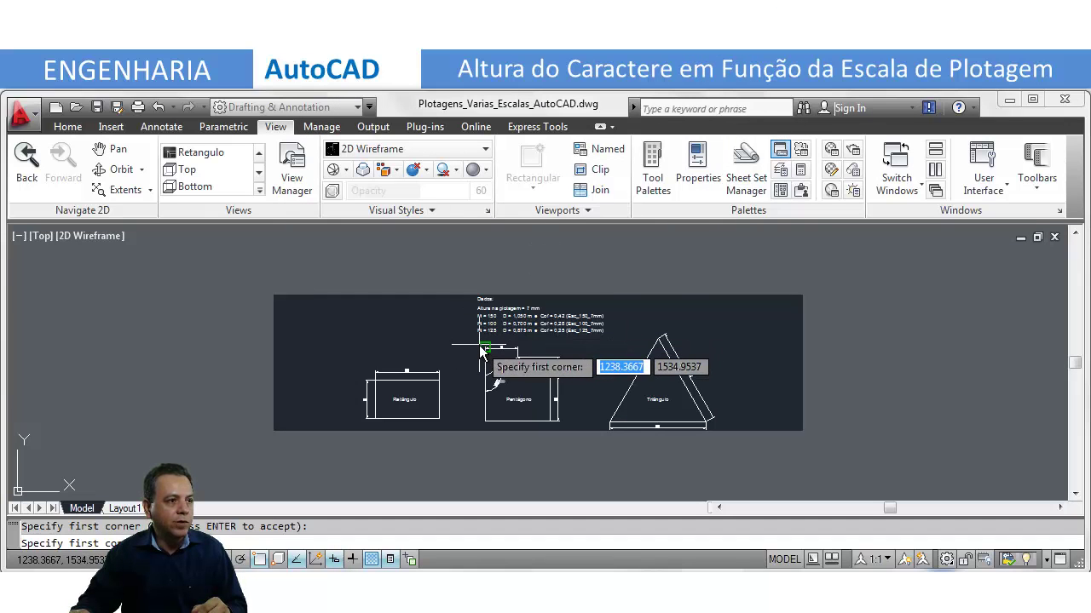
{"action": "left_click", "coordinate": [483, 349]}
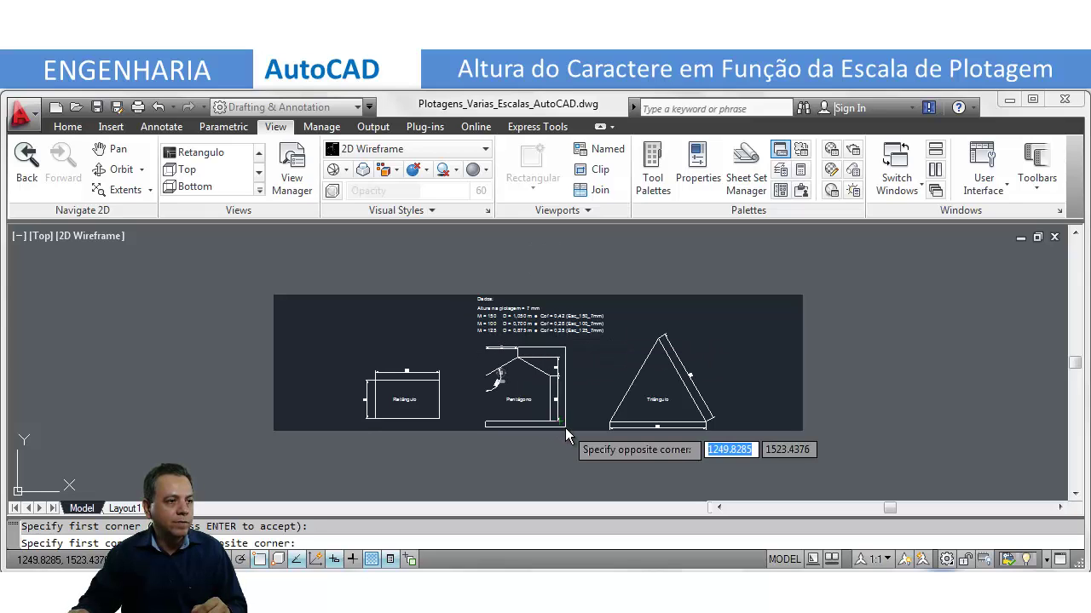
{"action": "left_click", "coordinate": [565, 431]}
{"action": "key", "text": "Return"}
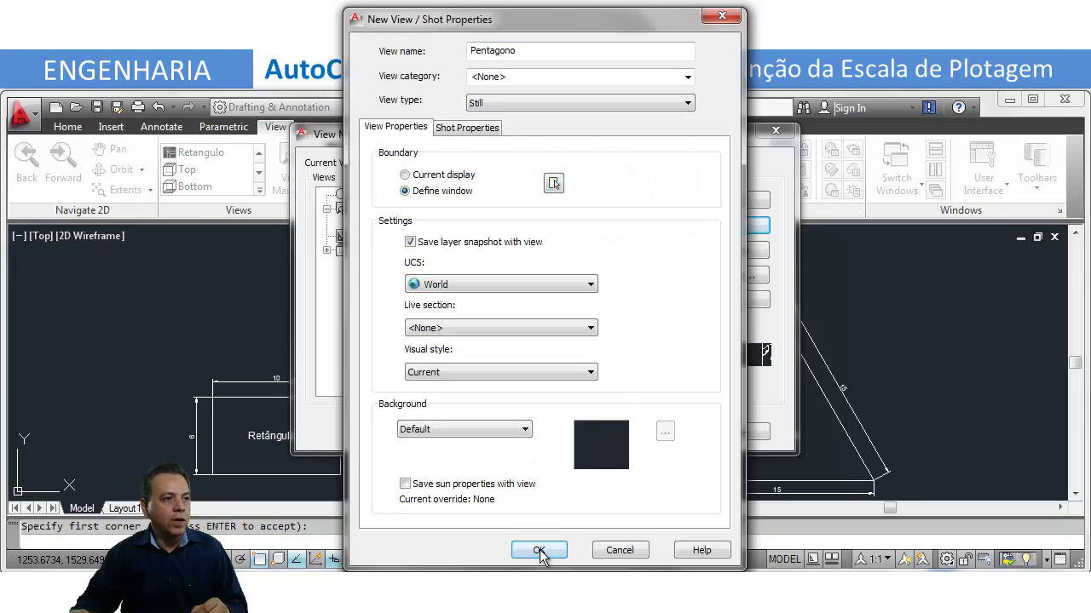
{"action": "left_click", "coordinate": [536, 550]}
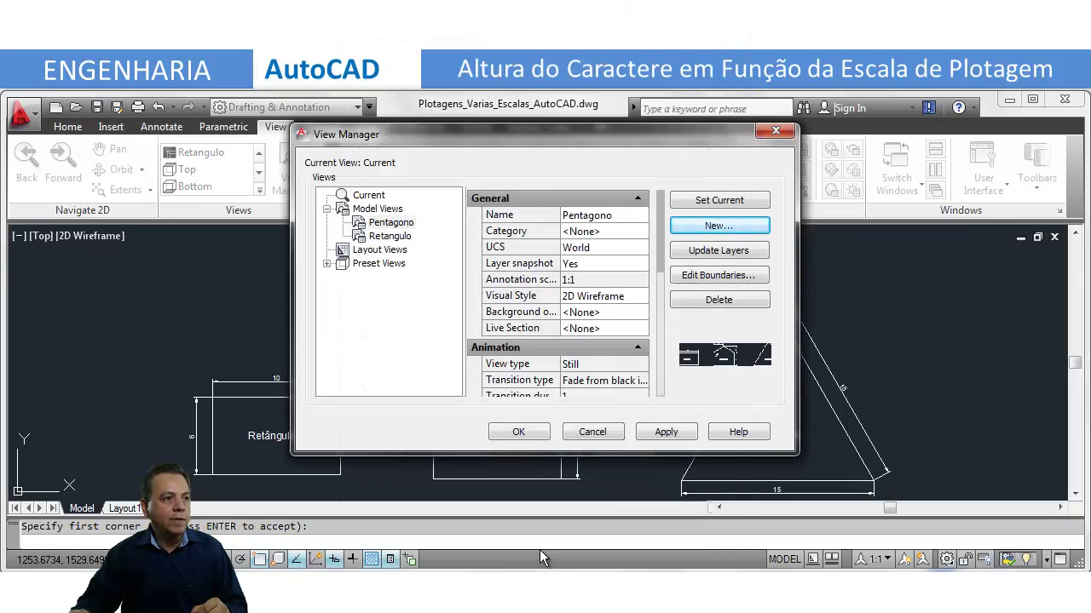
- Add a named view 'Triangulo' windowed around the triangle and apply it
{"action": "left_click", "coordinate": [719, 225]}
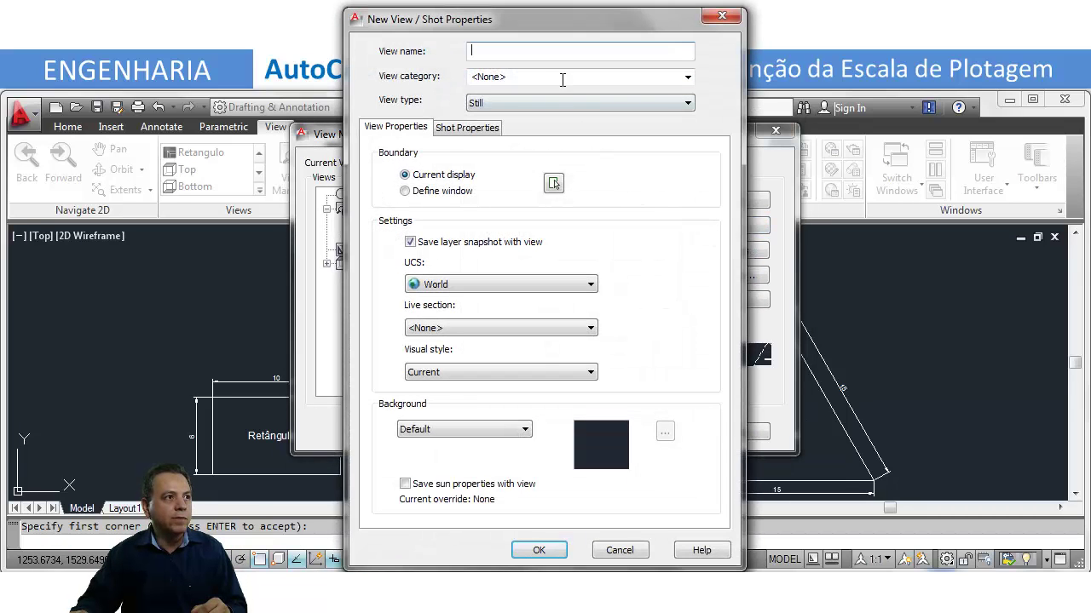
{"action": "type", "text": "Re"}
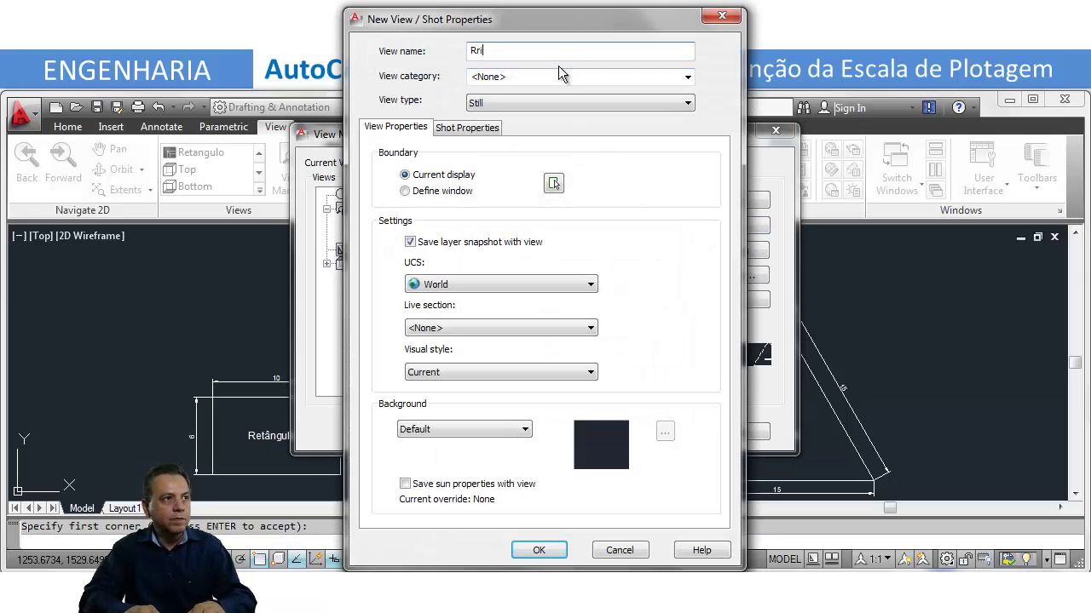
{"action": "key", "text": "BackSpace"}
{"action": "key", "text": "BackSpace"}
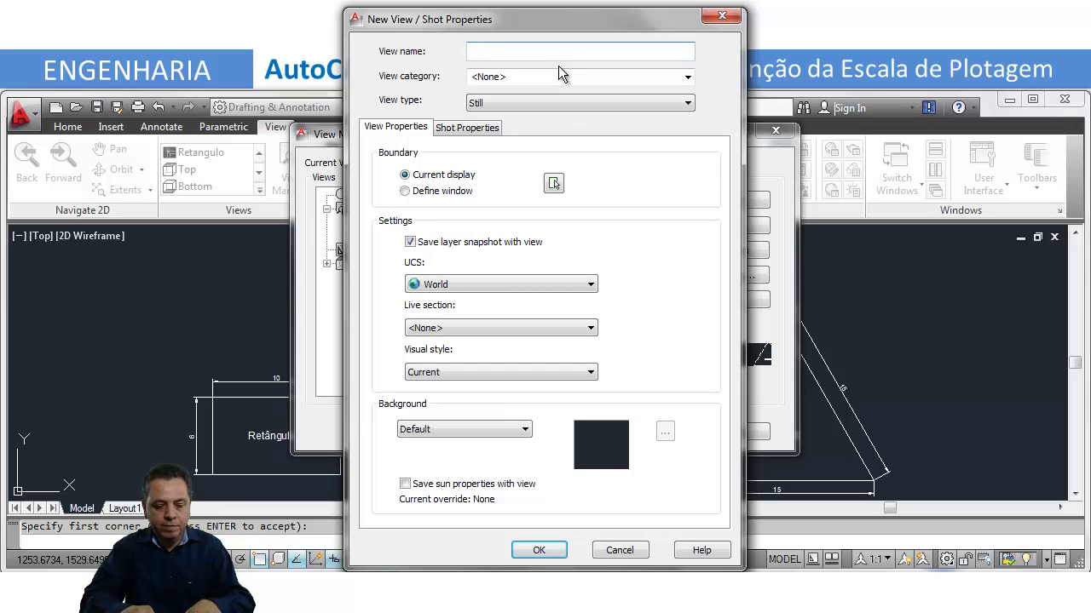
{"action": "type", "text": "Trina"}
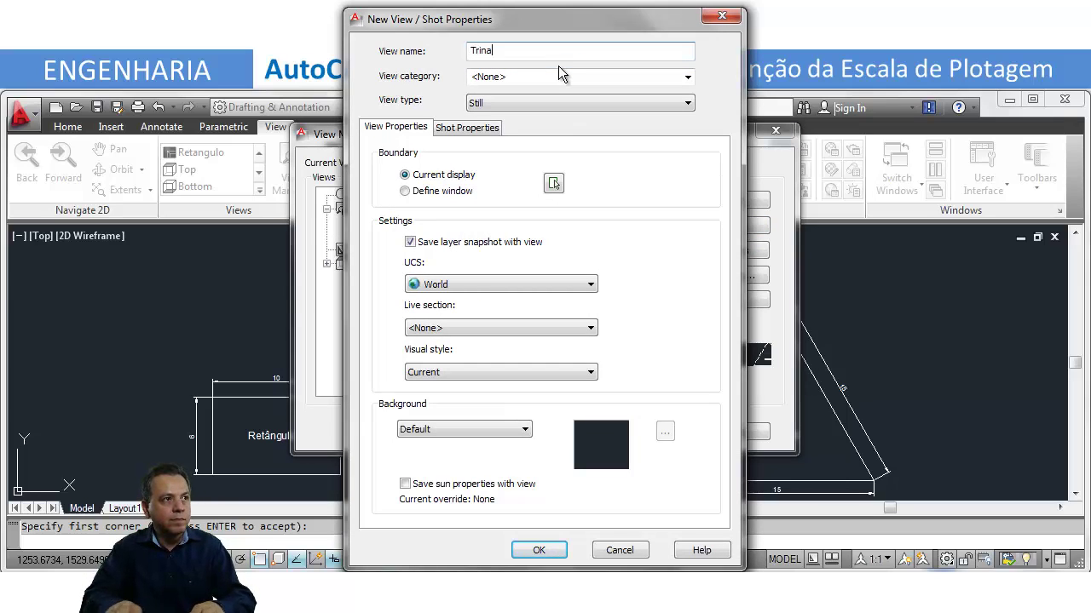
{"action": "type", "text": "ngulo"}
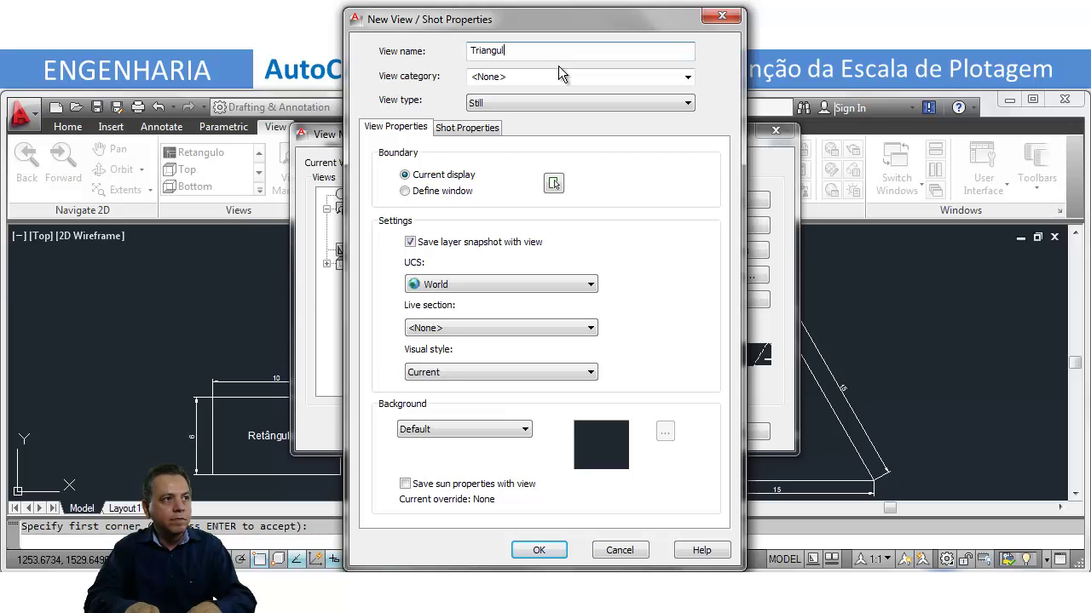
{"action": "left_click", "coordinate": [554, 181]}
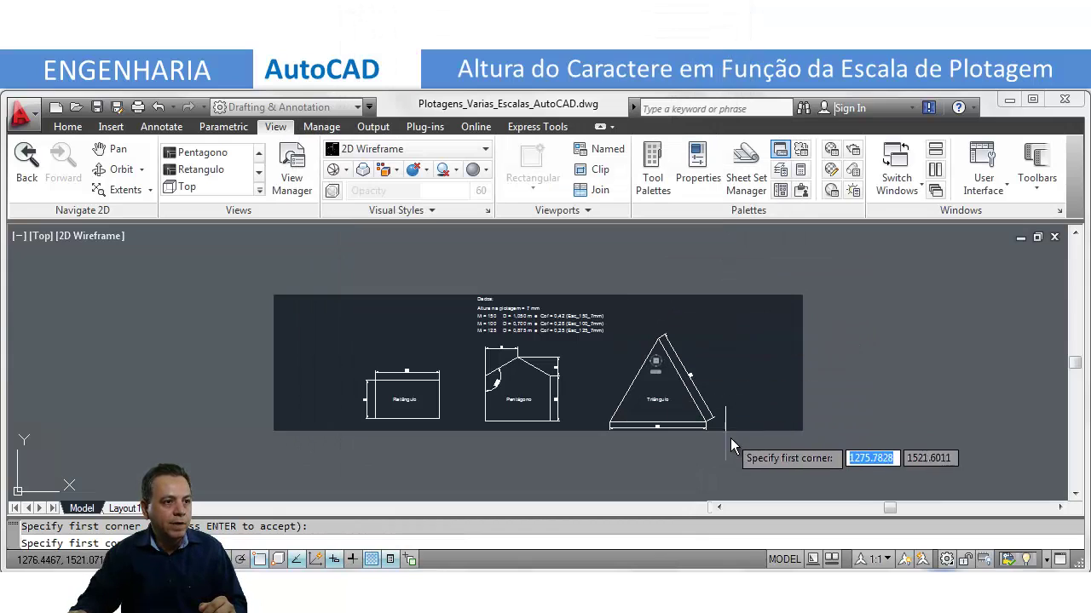
{"action": "left_click", "coordinate": [722, 432]}
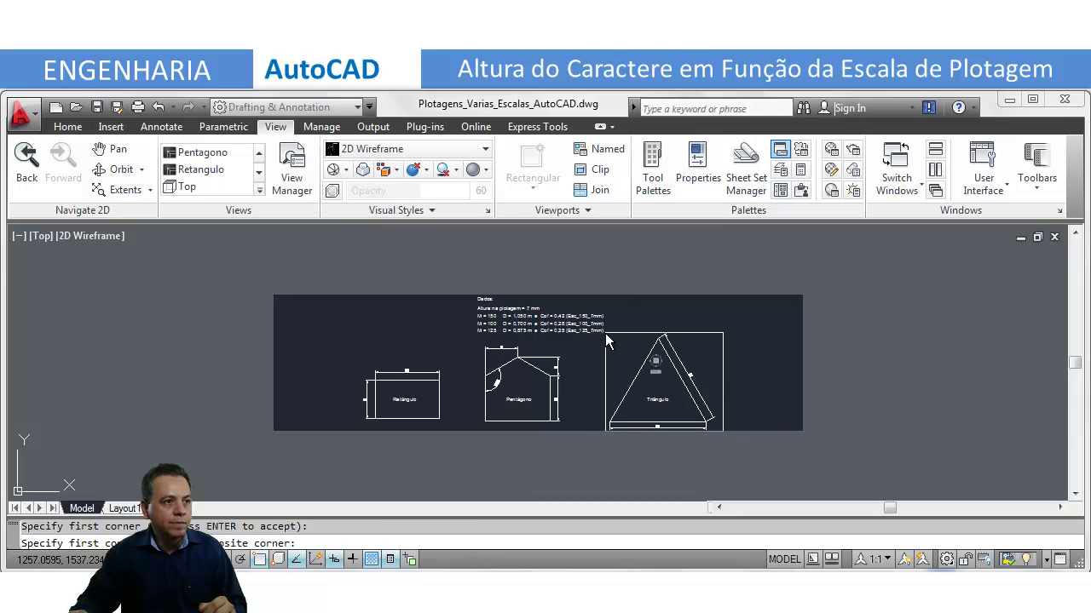
{"action": "left_click", "coordinate": [606, 338]}
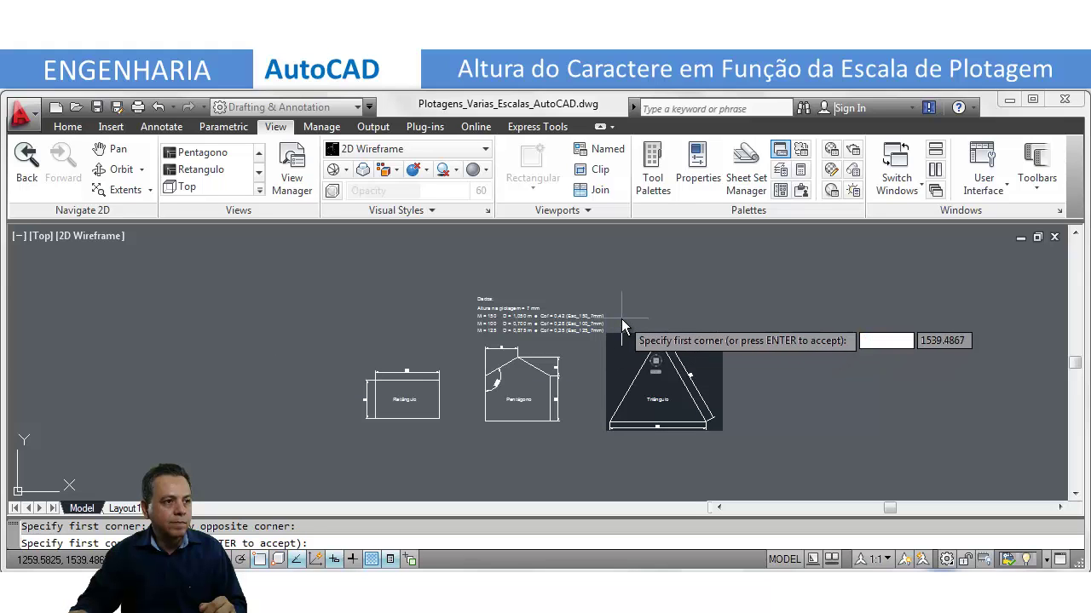
{"action": "key", "text": "Return"}
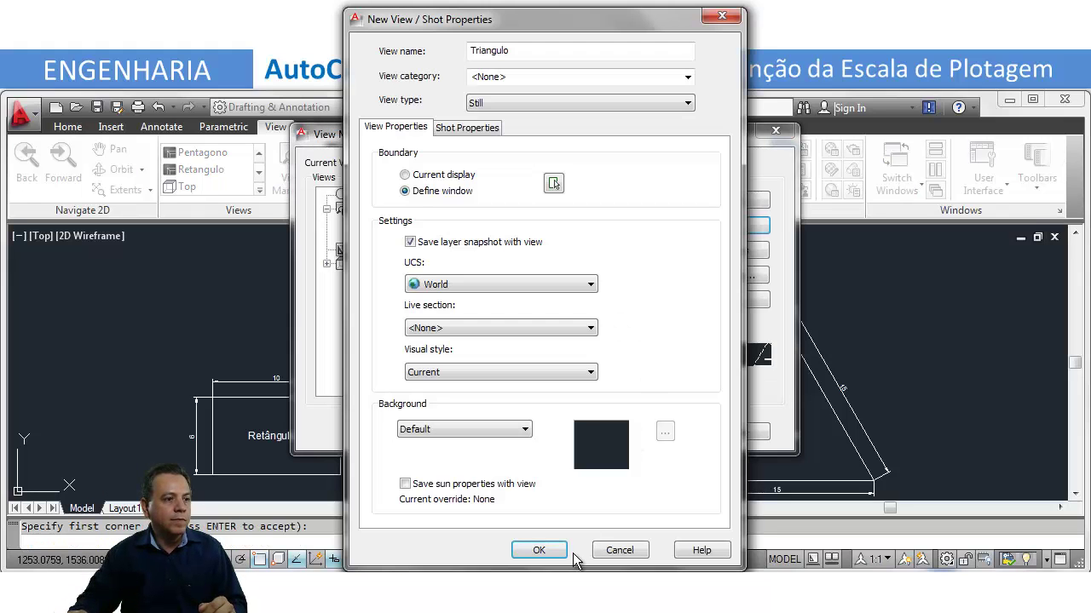
{"action": "left_click", "coordinate": [553, 550]}
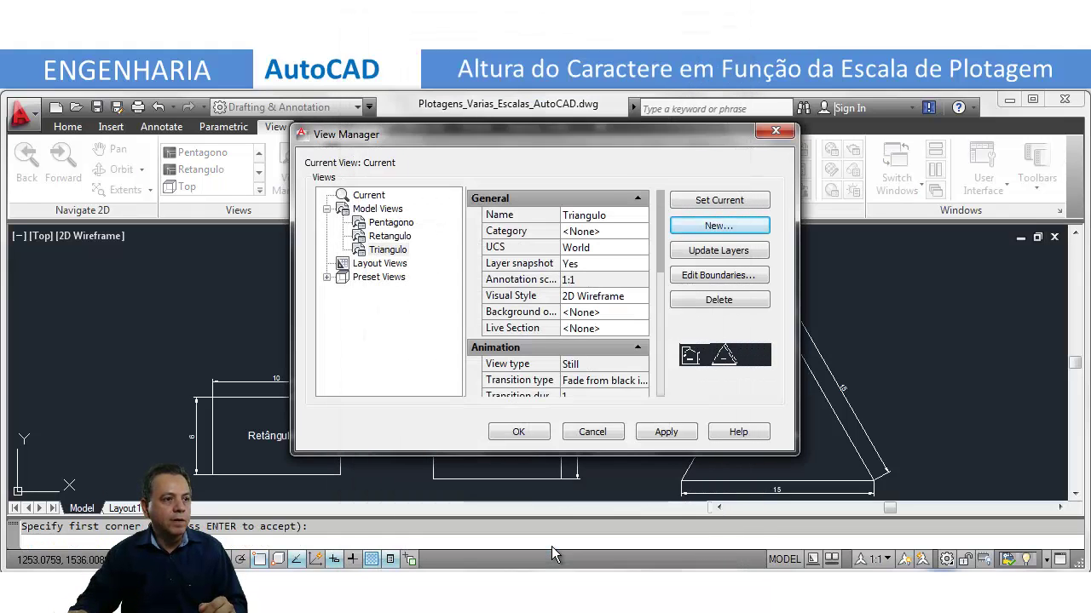
{"action": "left_click", "coordinate": [676, 436]}
- Close View Manager and bring up the Annotate tools
{"action": "left_click", "coordinate": [518, 432]}
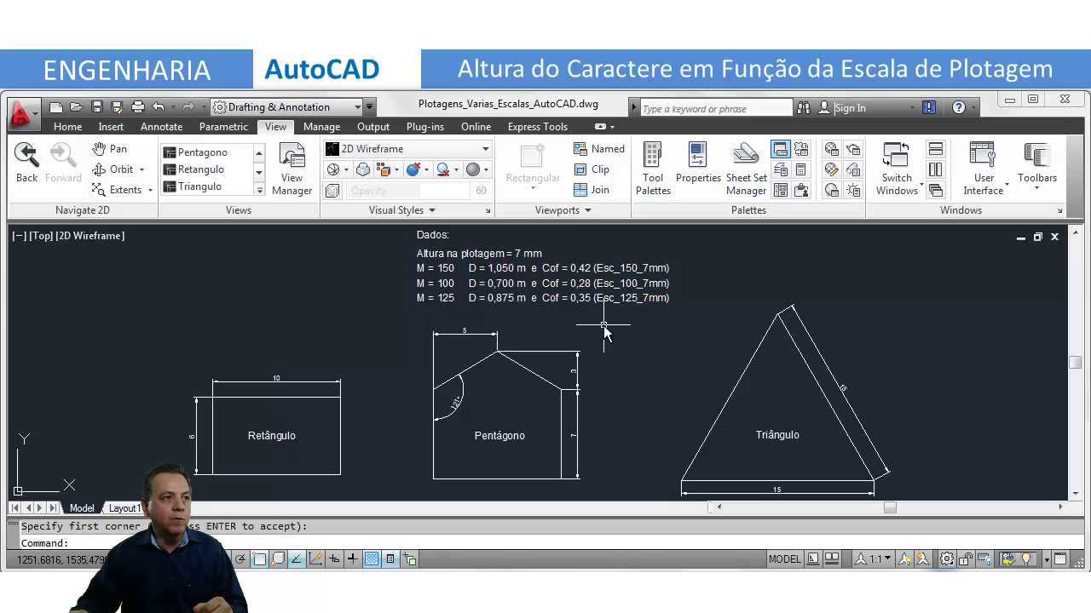
{"action": "left_click", "coordinate": [172, 131]}
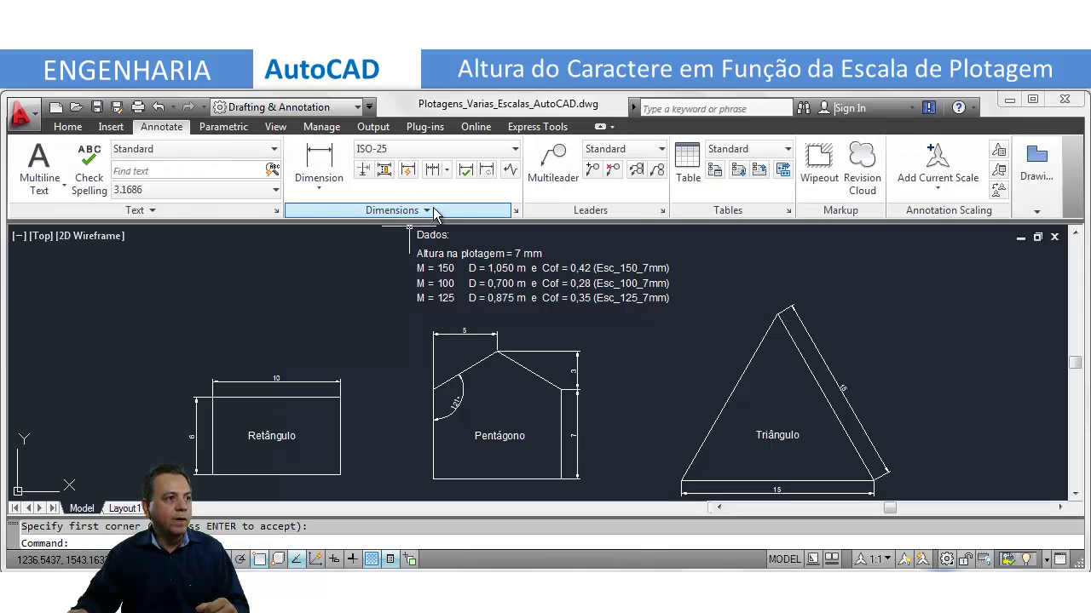
- Create dimension style Esc_150_7mm from ISO-25 with Fit overall scale 0.42
{"action": "left_click", "coordinate": [516, 213]}
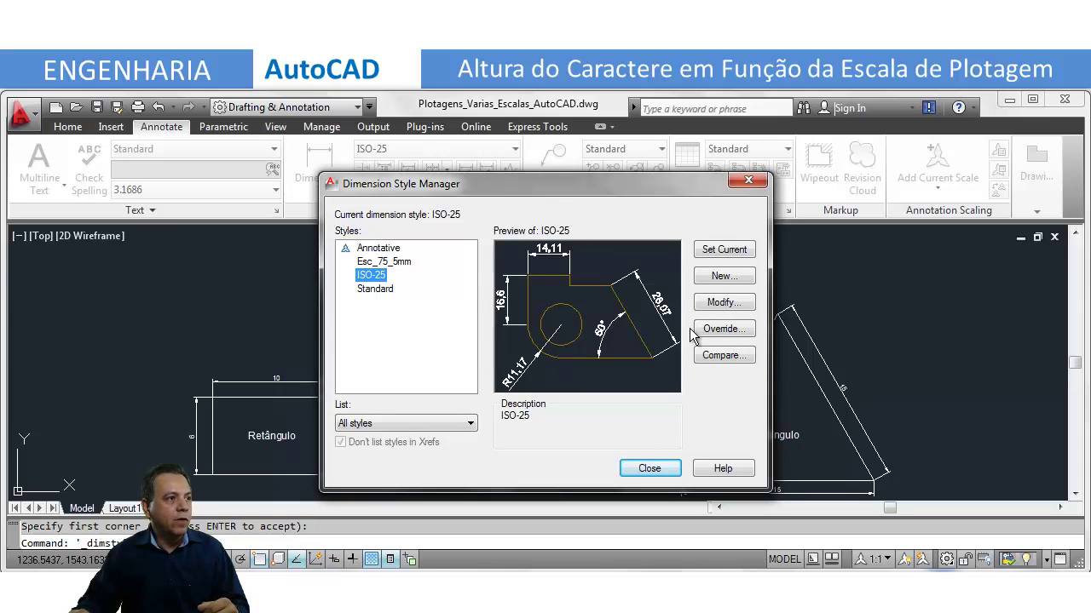
{"action": "left_click", "coordinate": [730, 275]}
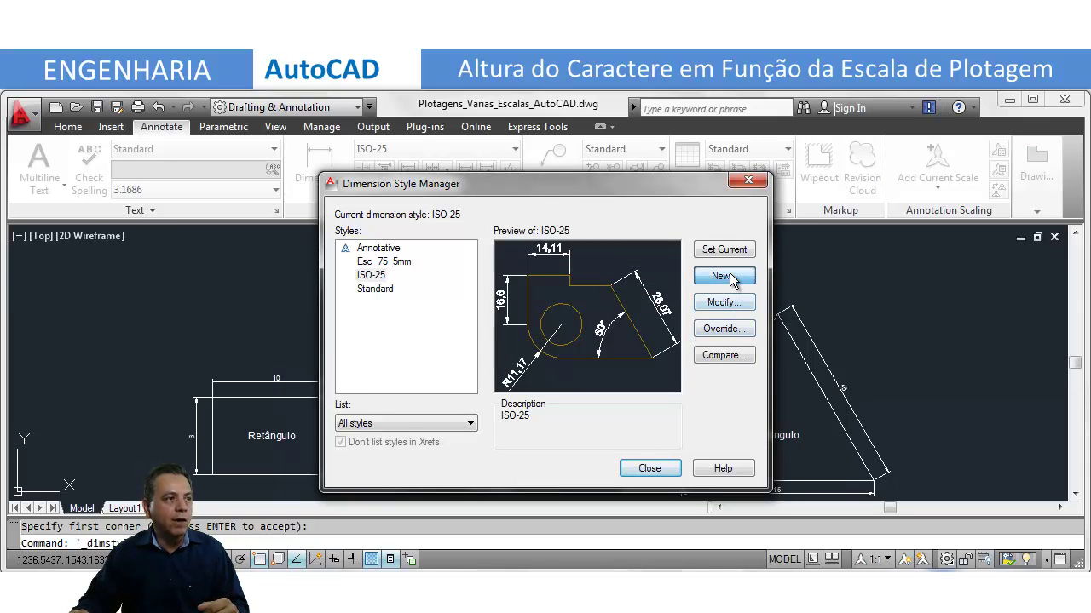
{"action": "type", "text": "E"}
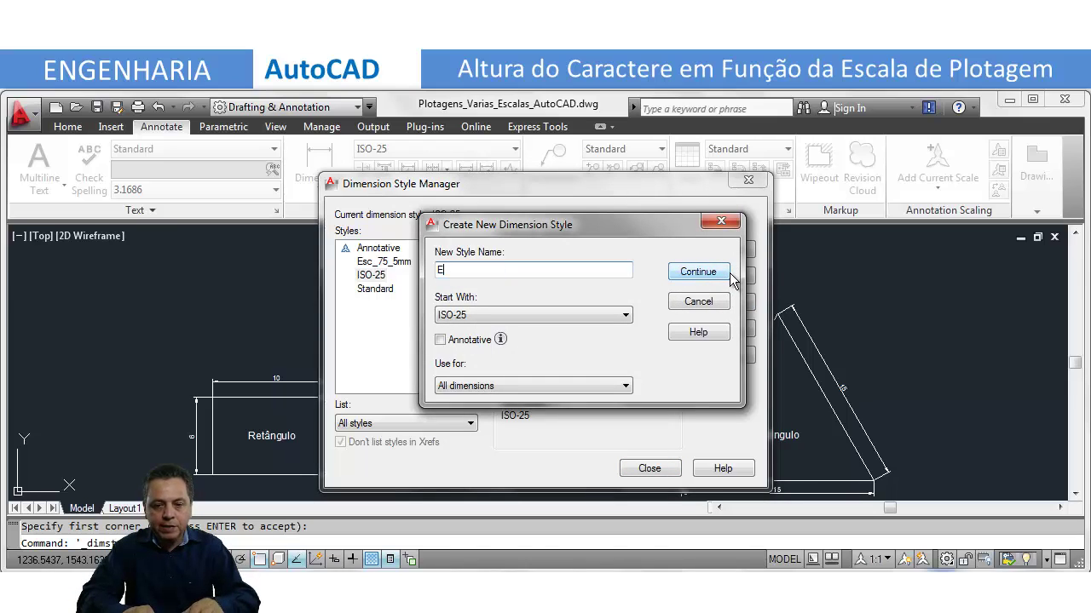
{"action": "type", "text": "sc_150"}
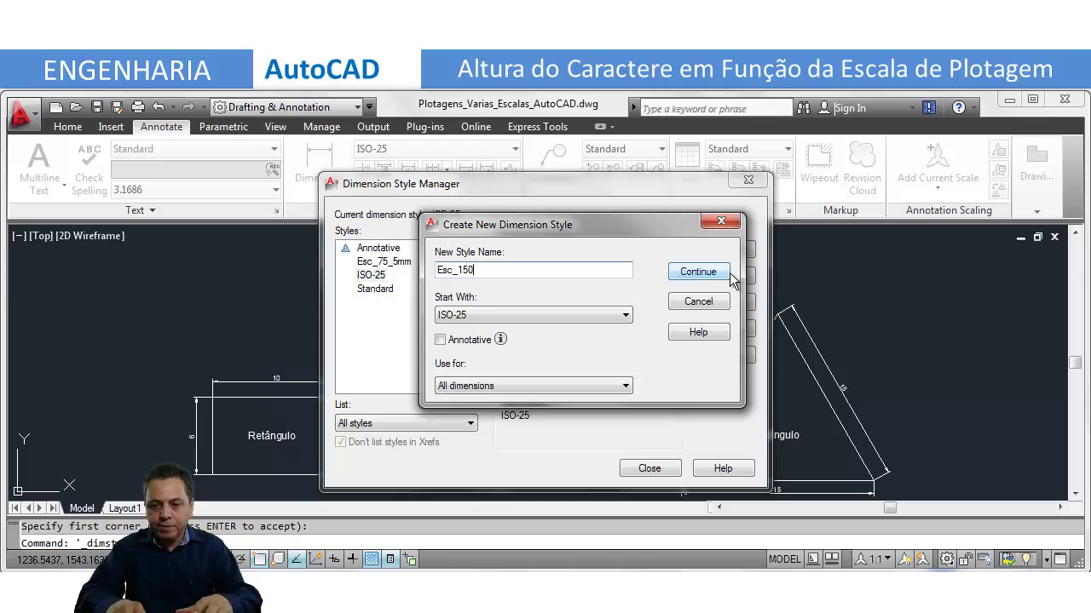
{"action": "type", "text": "_7"}
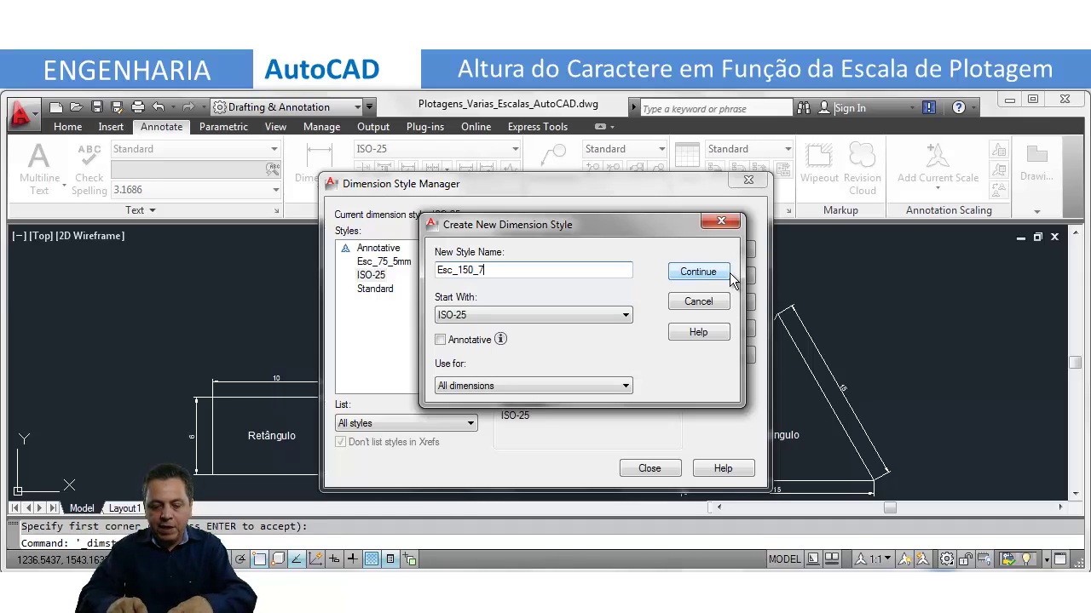
{"action": "type", "text": "mm"}
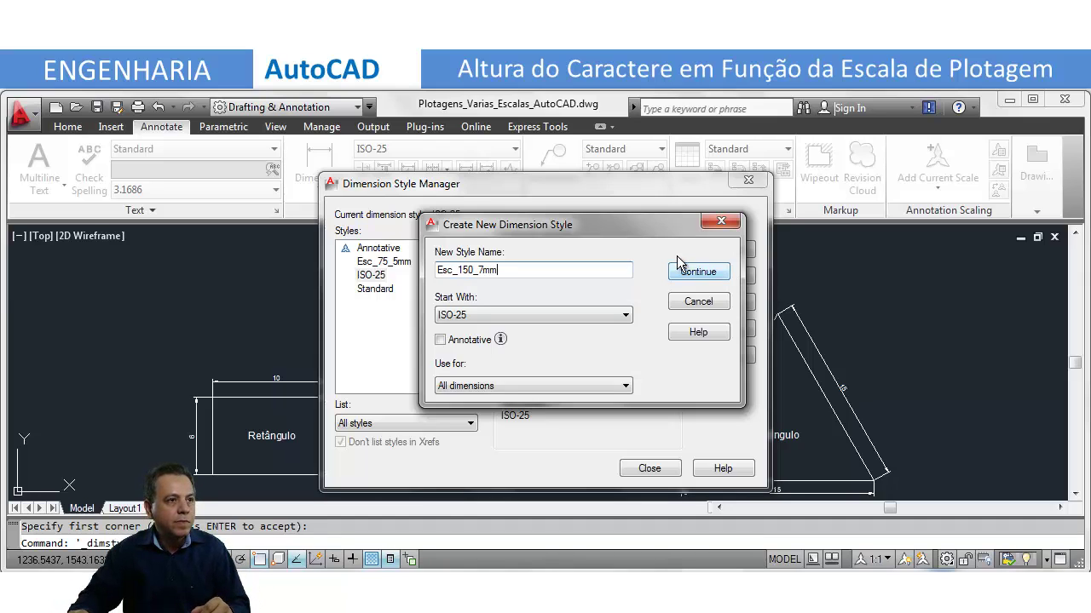
{"action": "left_click", "coordinate": [699, 269]}
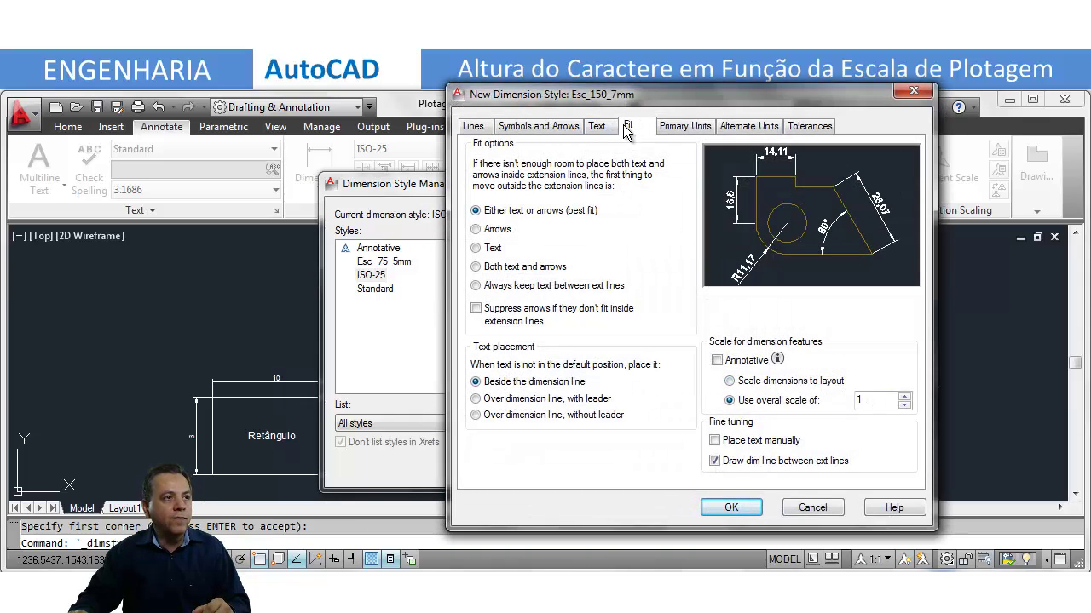
{"action": "left_click_drag", "start_coordinate": [866, 399], "coordinate": [849, 400]}
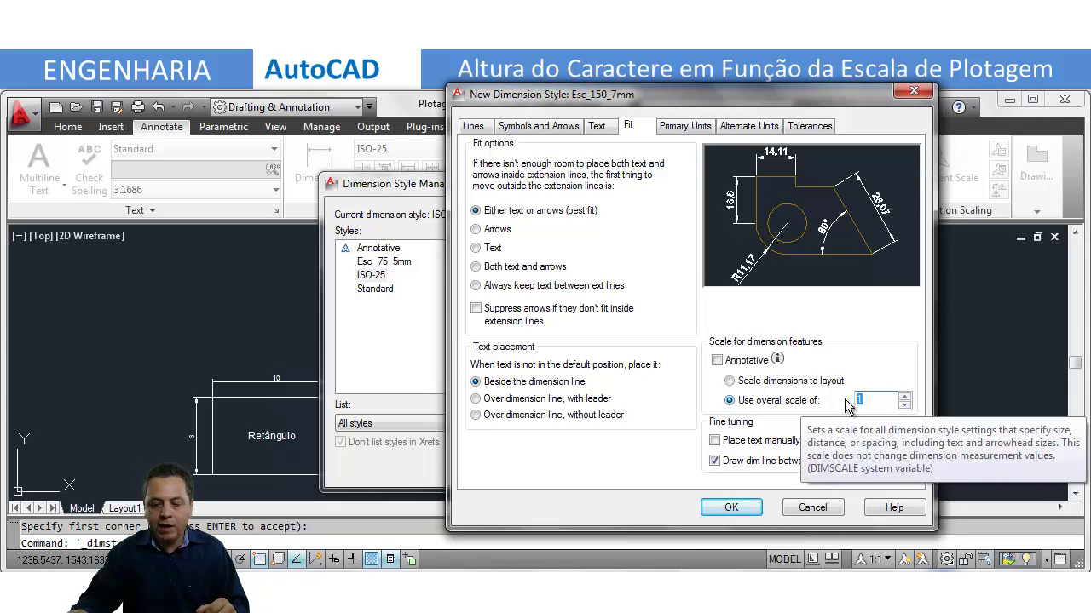
{"action": "type", "text": "0."}
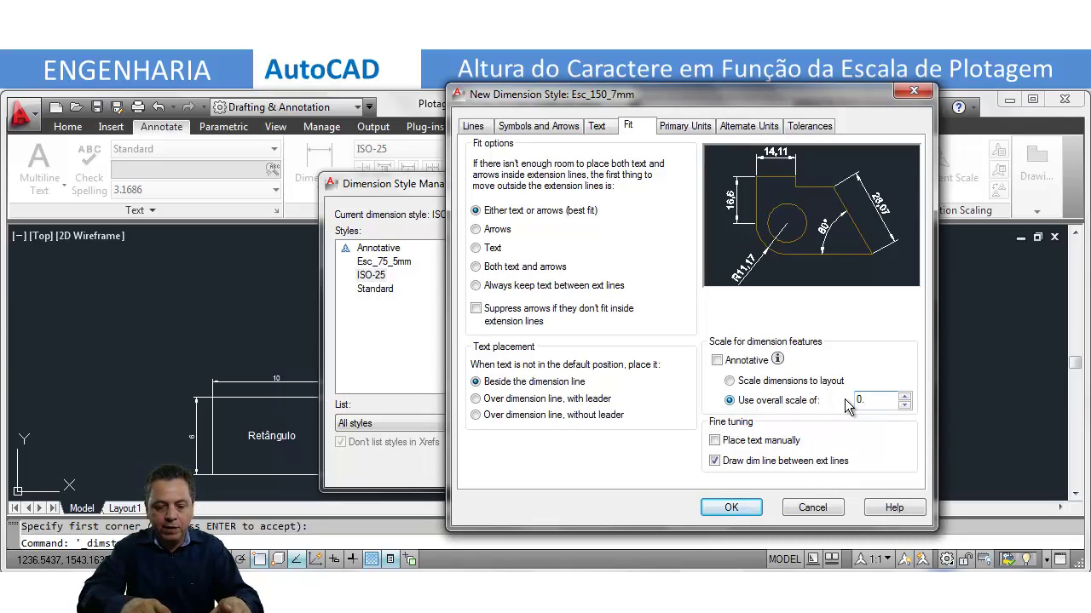
{"action": "type", "text": "42"}
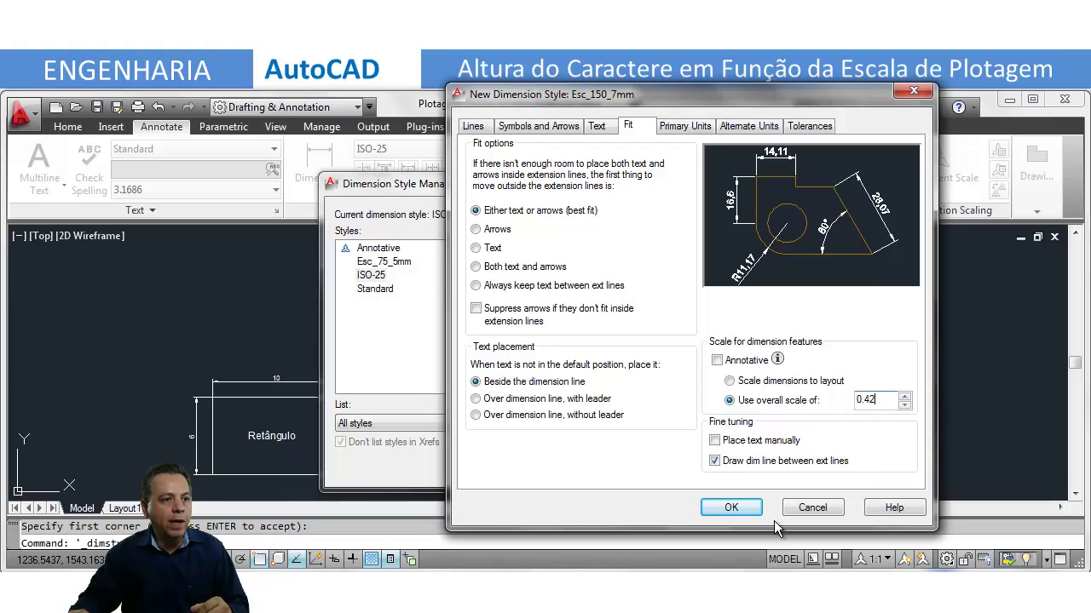
{"action": "left_click", "coordinate": [738, 507]}
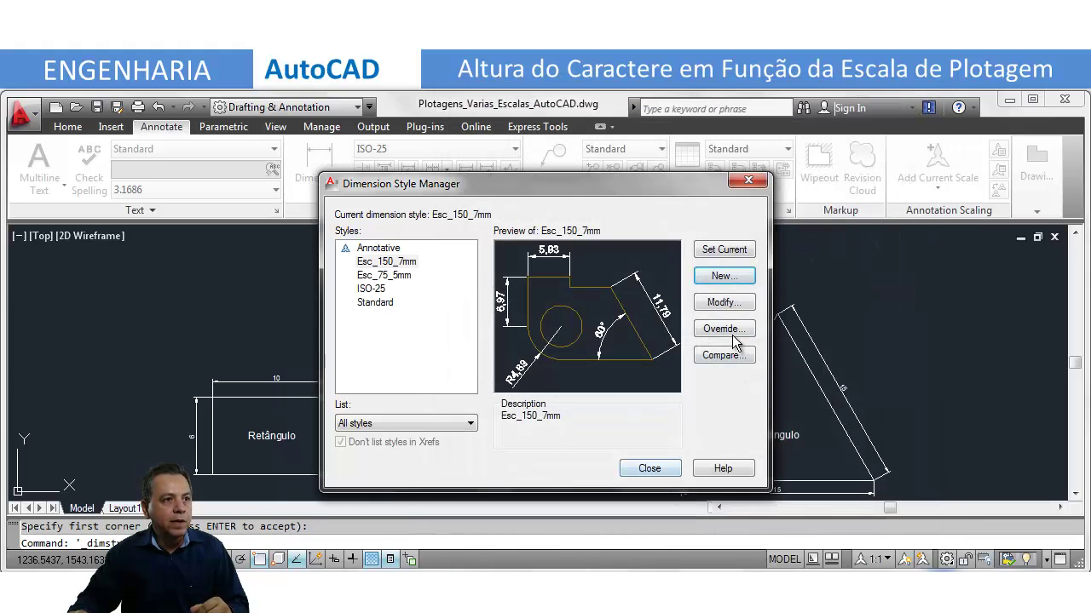
- Add dimension style Esc_100_7mm from ISO-25 with overall scale 0.28
{"action": "left_click", "coordinate": [393, 289]}
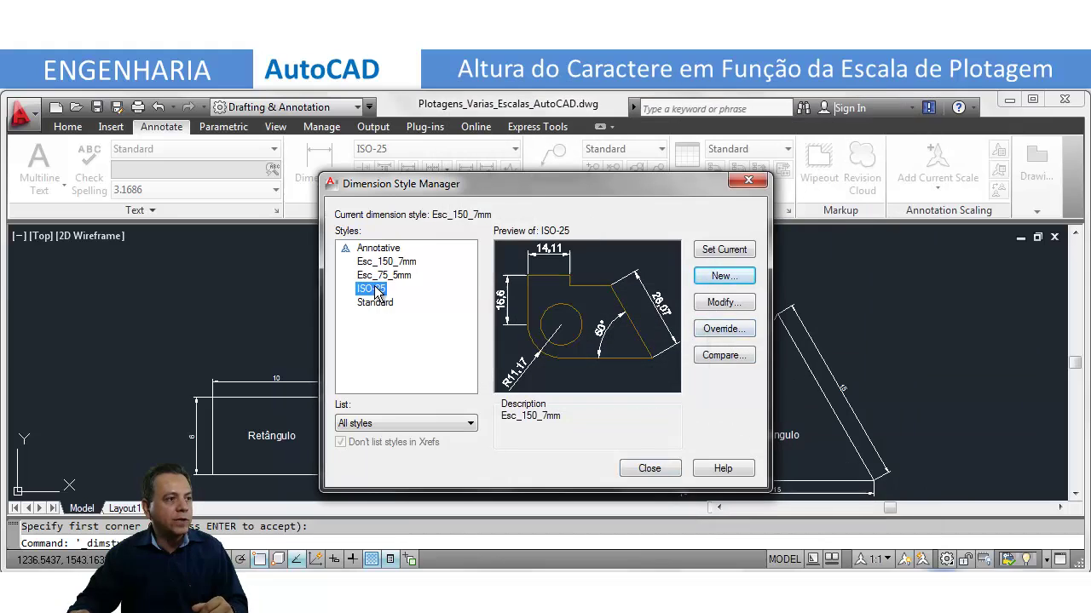
{"action": "left_click", "coordinate": [722, 276]}
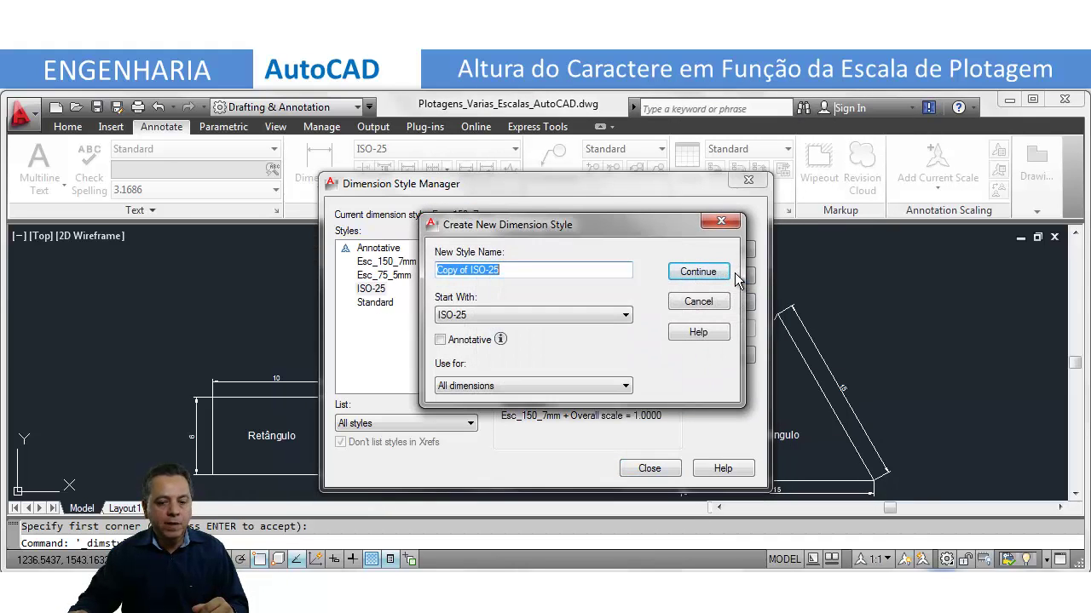
{"action": "type", "text": "Es"}
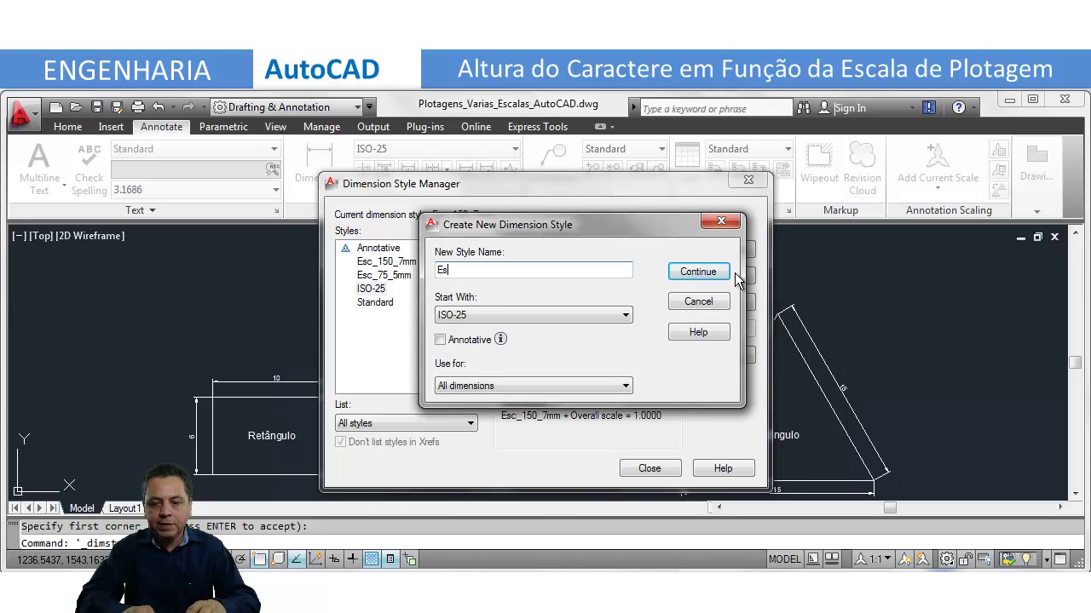
{"action": "type", "text": "c_100"}
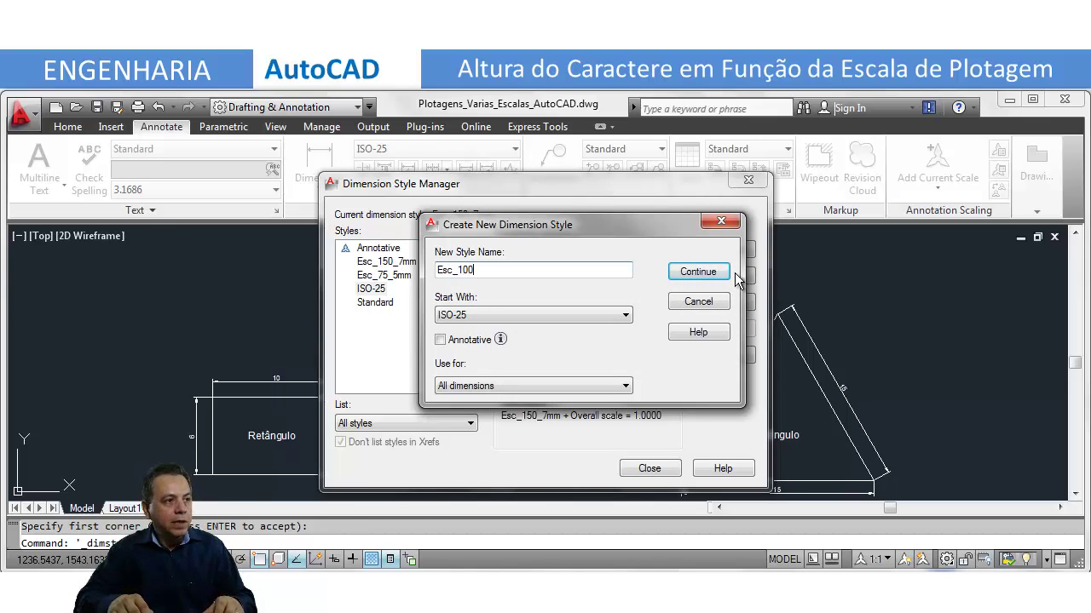
{"action": "type", "text": "_7"}
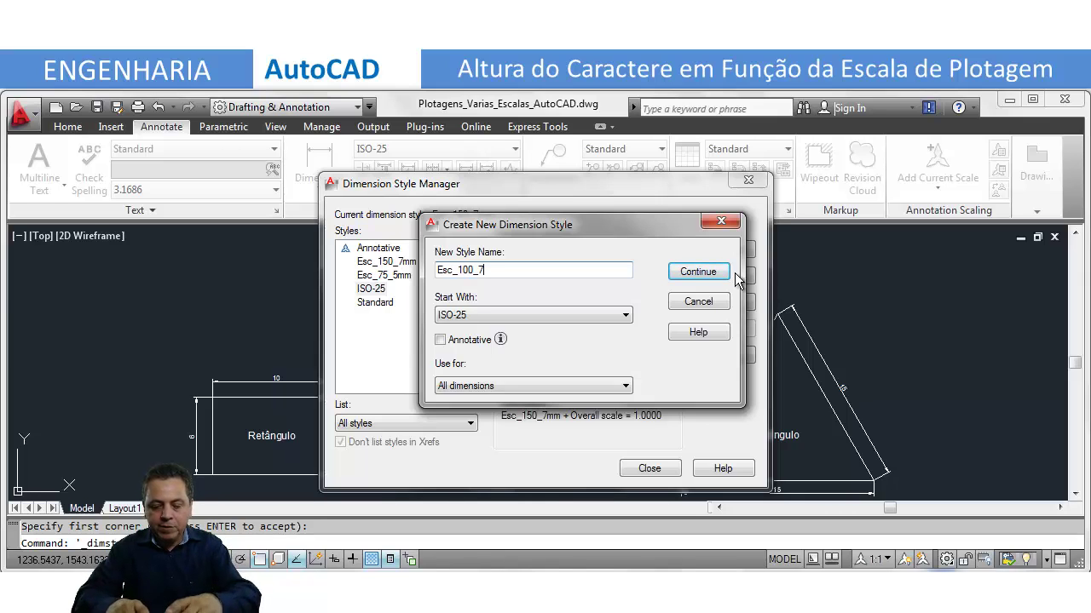
{"action": "type", "text": "mm"}
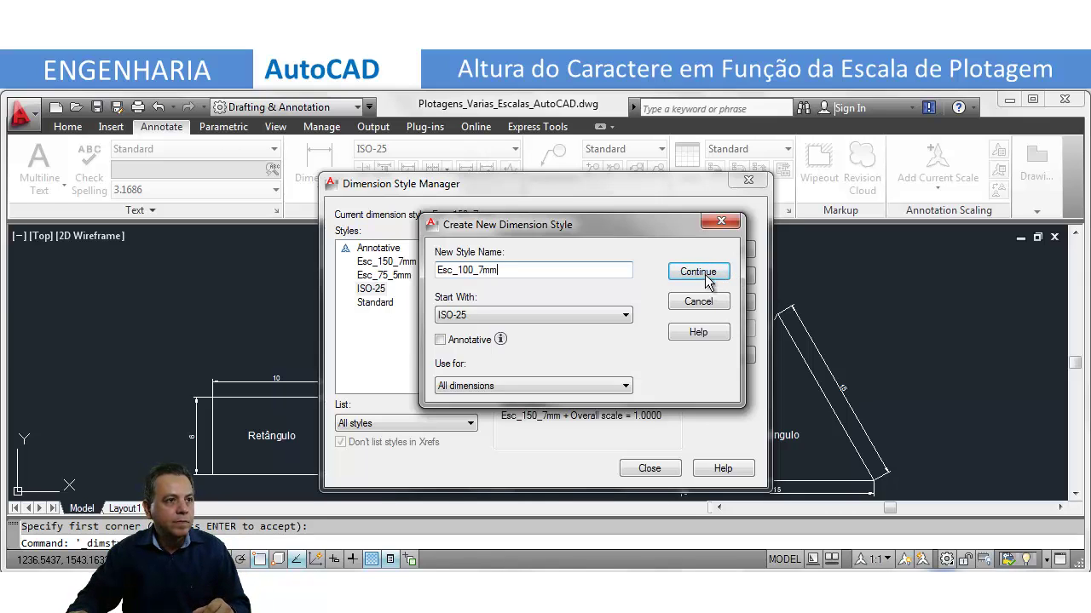
{"action": "left_click", "coordinate": [706, 279]}
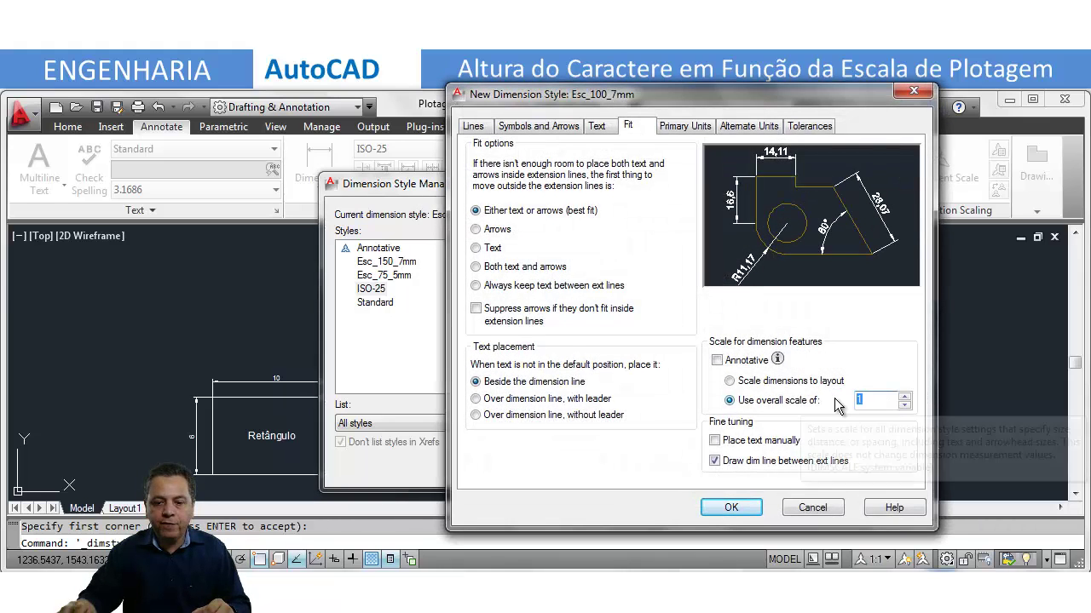
{"action": "type", "text": "0.2"}
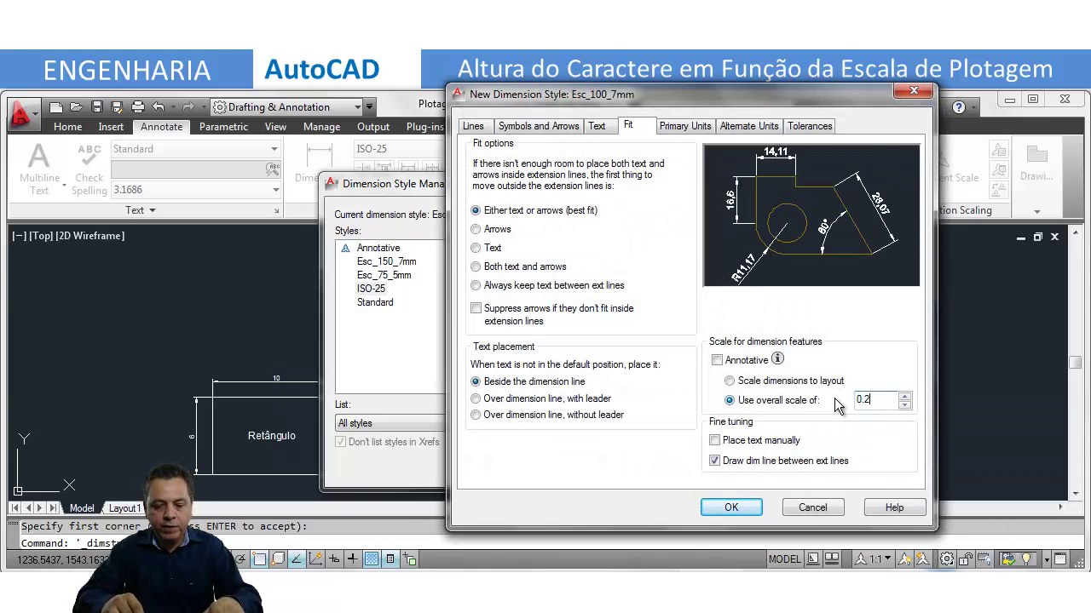
{"action": "type", "text": "8"}
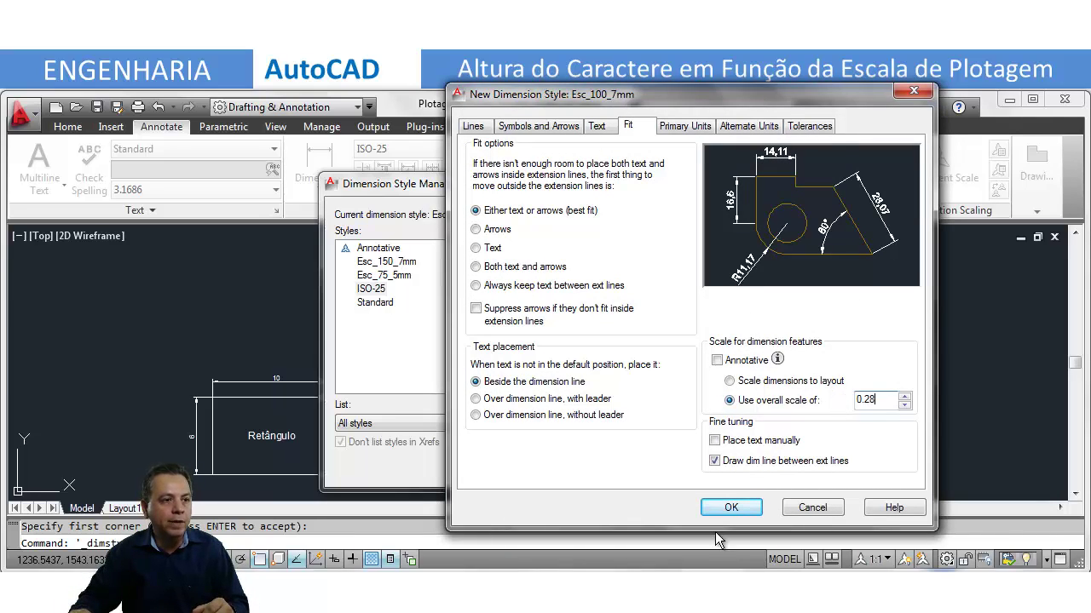
{"action": "left_click", "coordinate": [731, 509]}
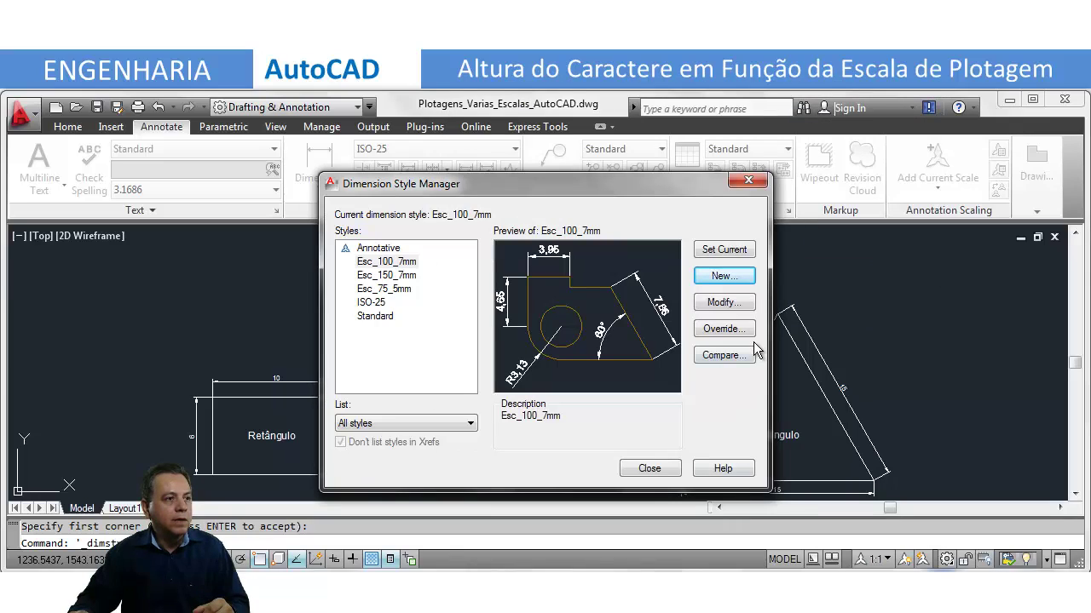
- Add Esc_125_7mm from ISO-25 with overall scale 0.35, then close the style manager
{"action": "left_click", "coordinate": [369, 301]}
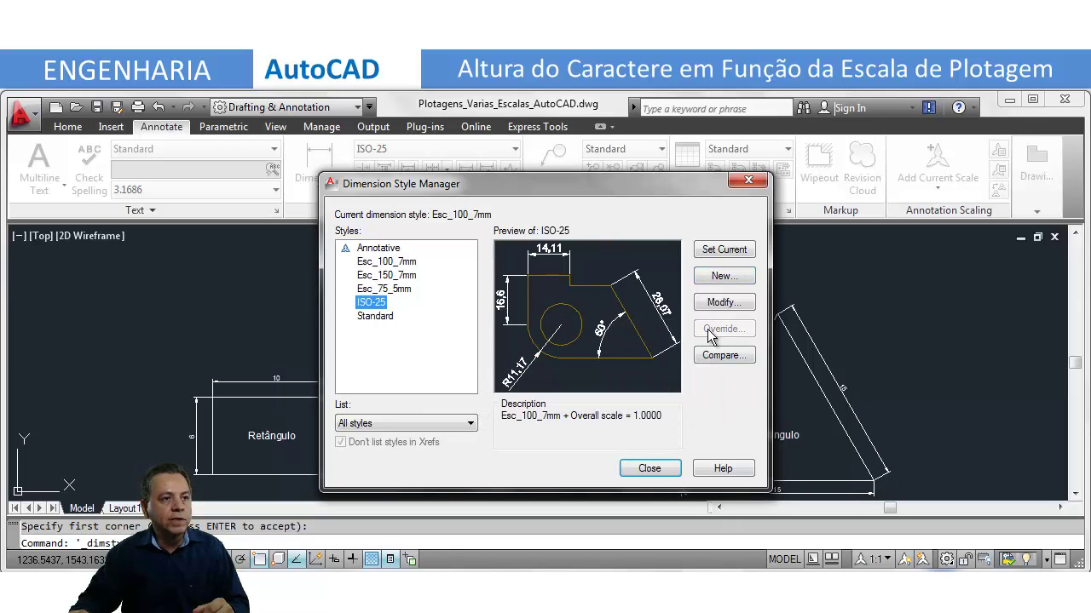
{"action": "left_click", "coordinate": [721, 279]}
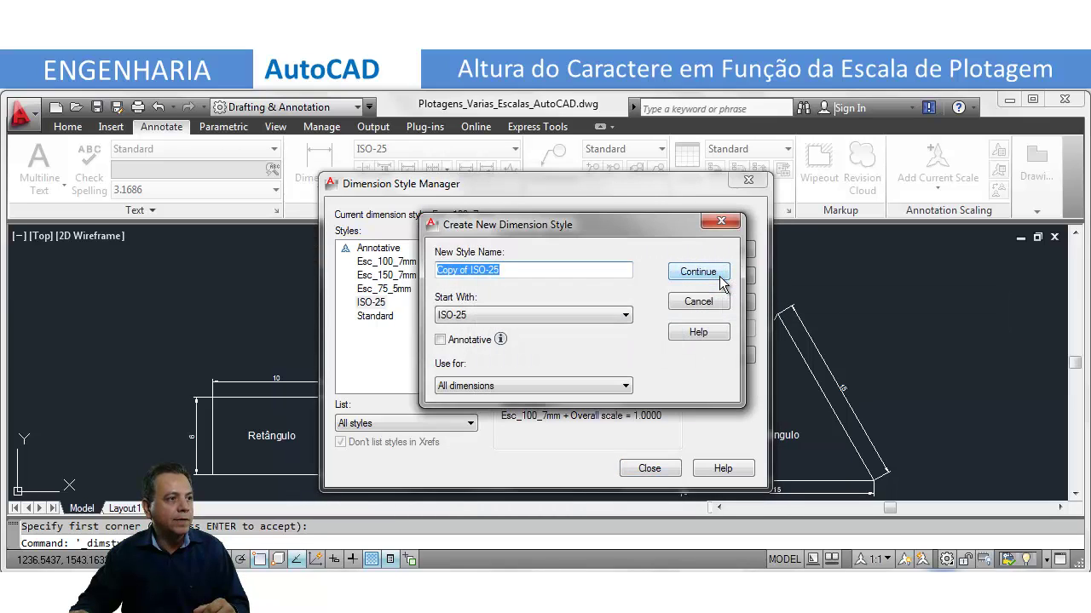
{"action": "type", "text": "Esc"}
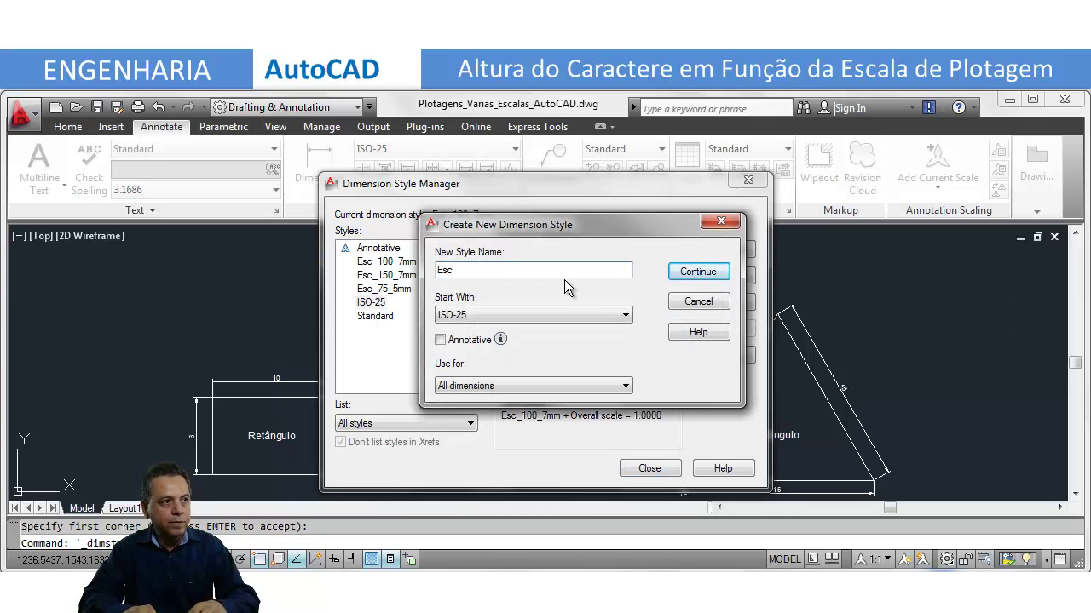
{"action": "type", "text": "_"}
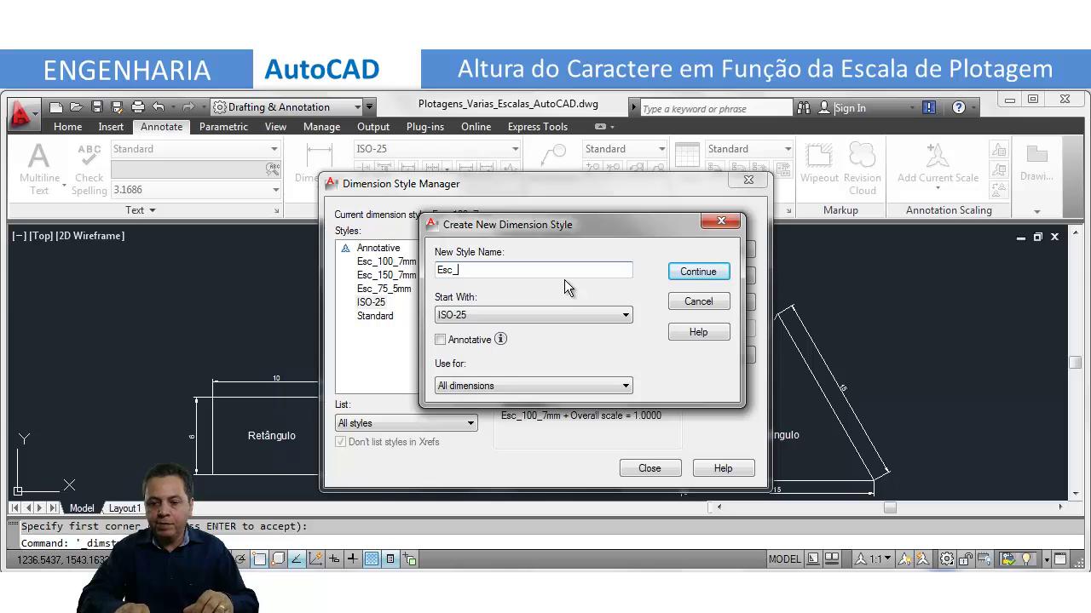
{"action": "type", "text": "12"}
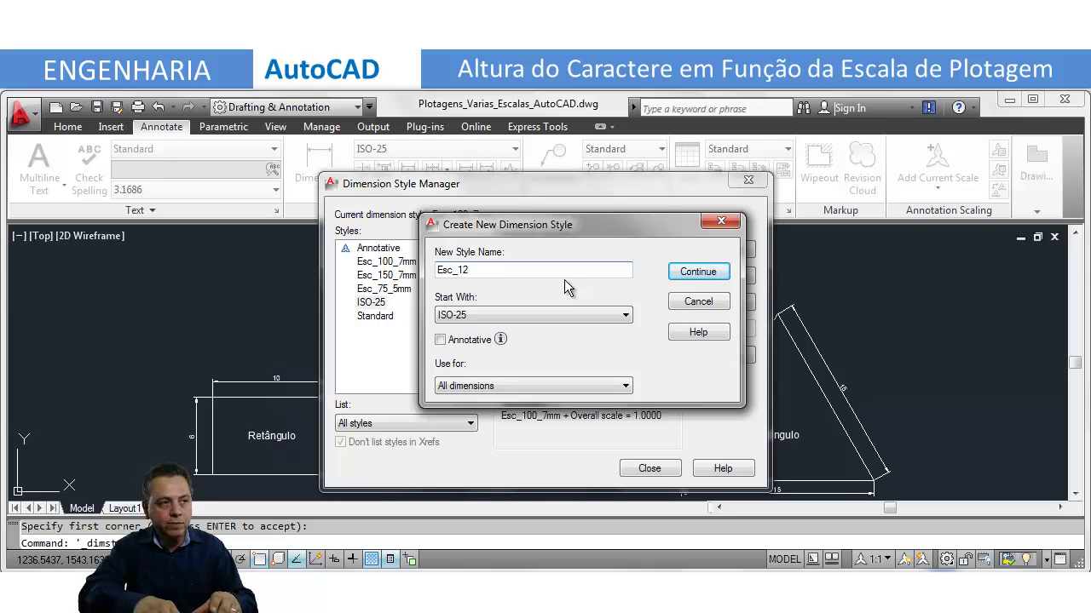
{"action": "type", "text": "5"}
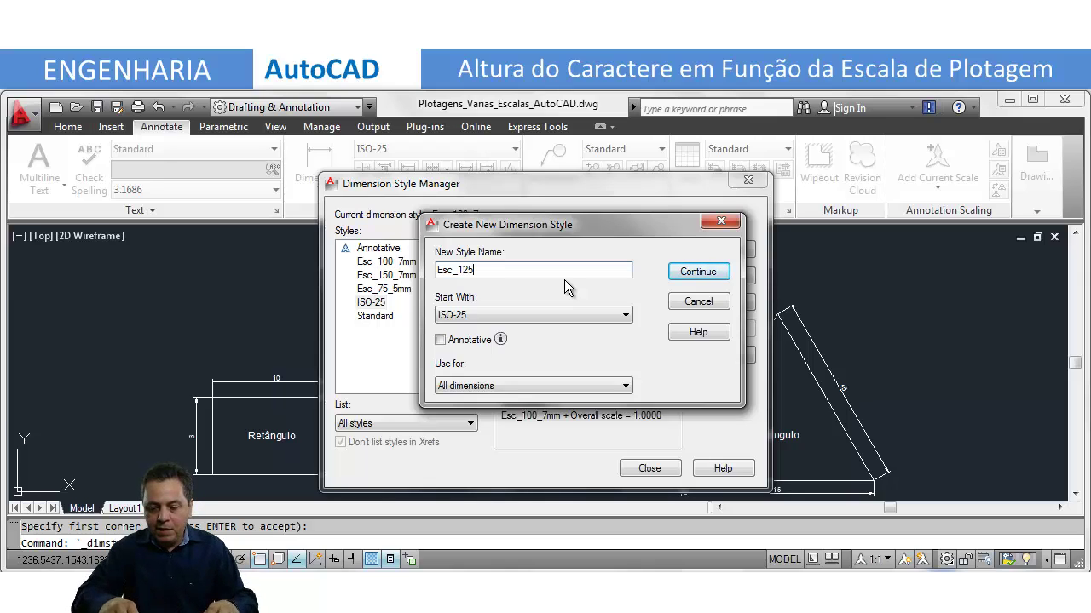
{"action": "type", "text": "_7mm"}
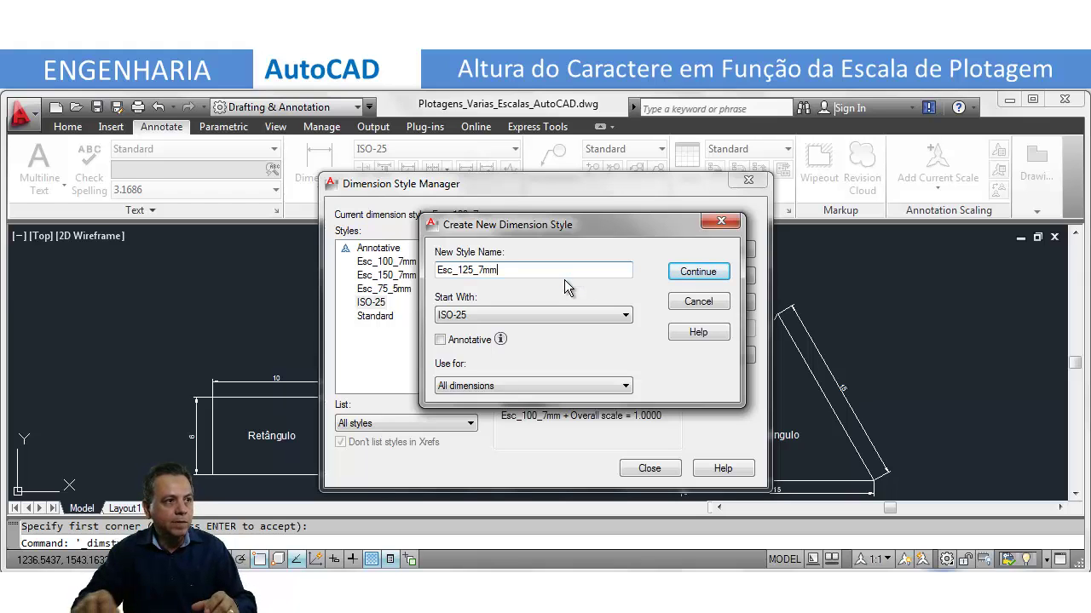
{"action": "left_click", "coordinate": [692, 274]}
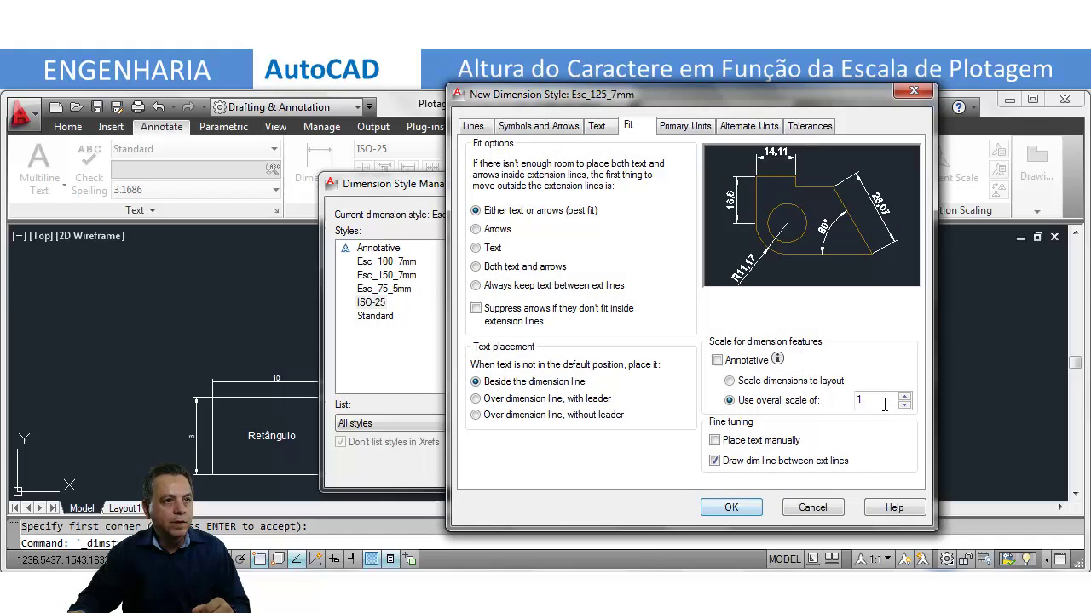
{"action": "double_click", "coordinate": [860, 400]}
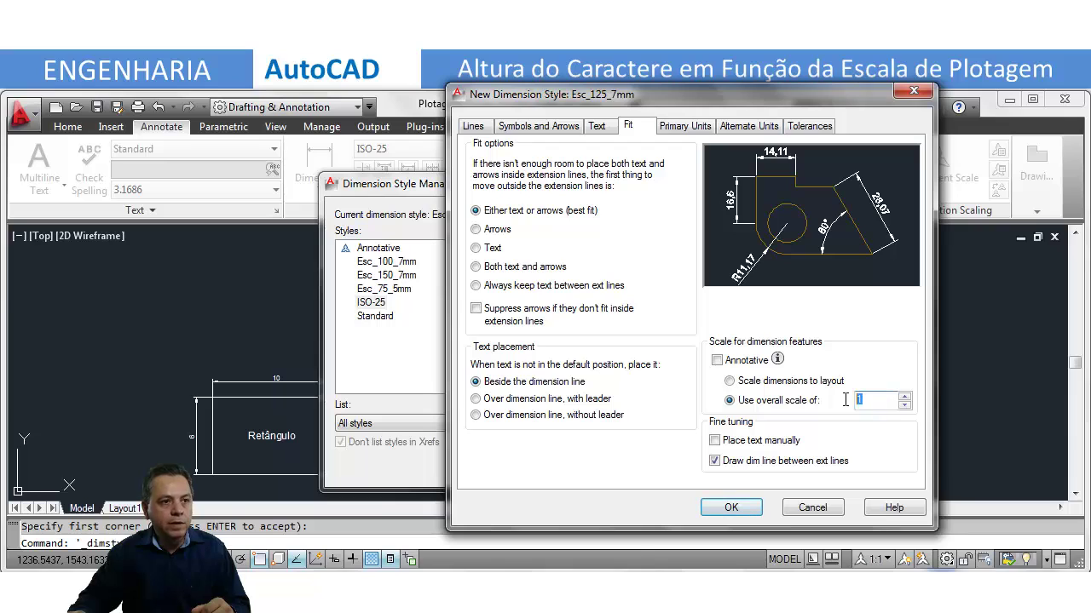
{"action": "type", "text": "0"}
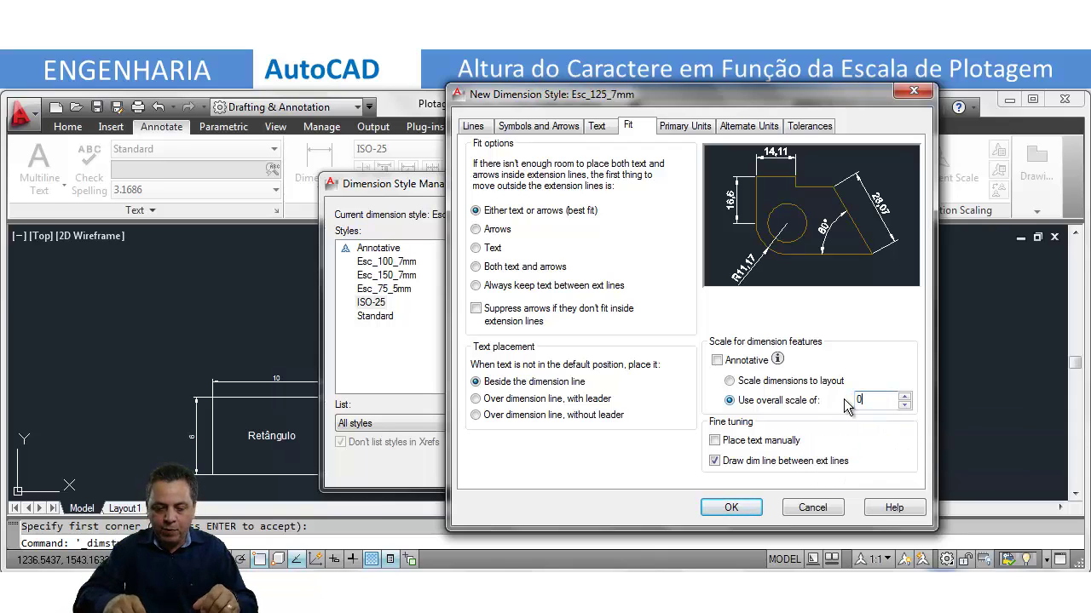
{"action": "type", "text": ".35"}
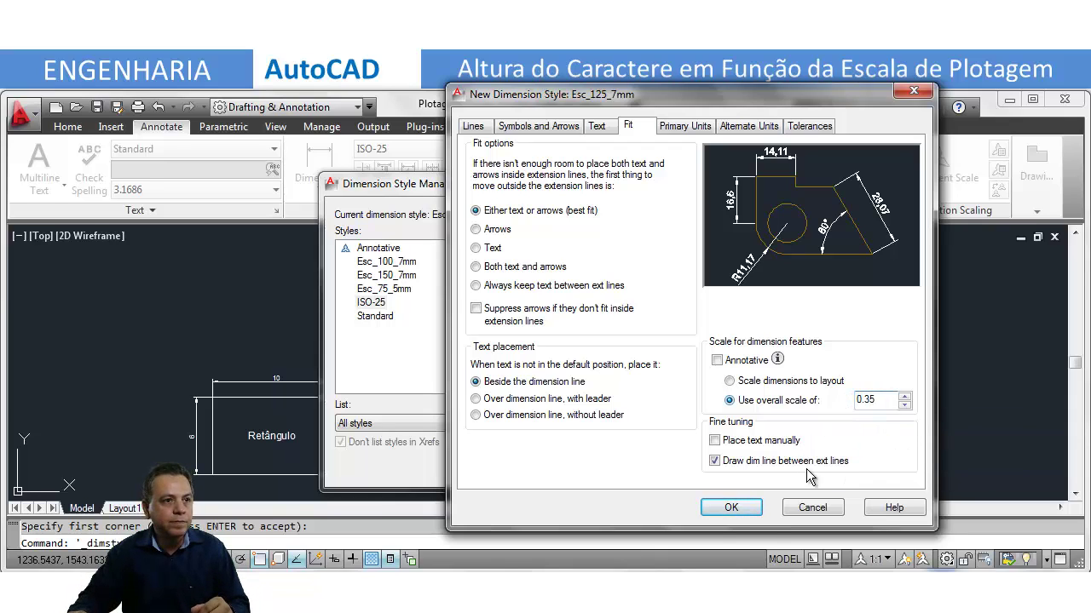
{"action": "left_click", "coordinate": [731, 510]}
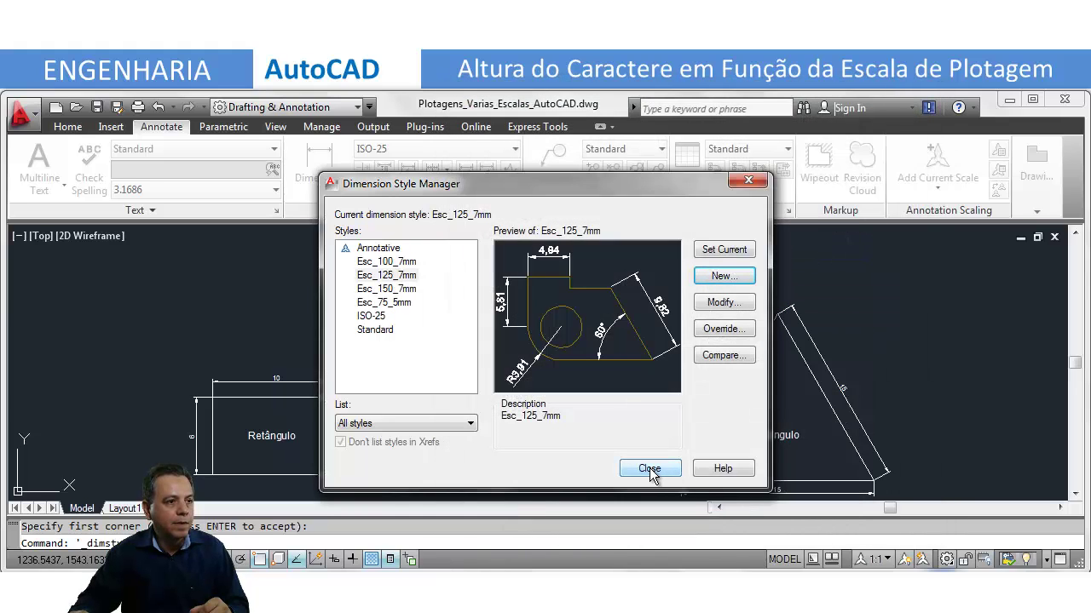
{"action": "left_click", "coordinate": [649, 468]}
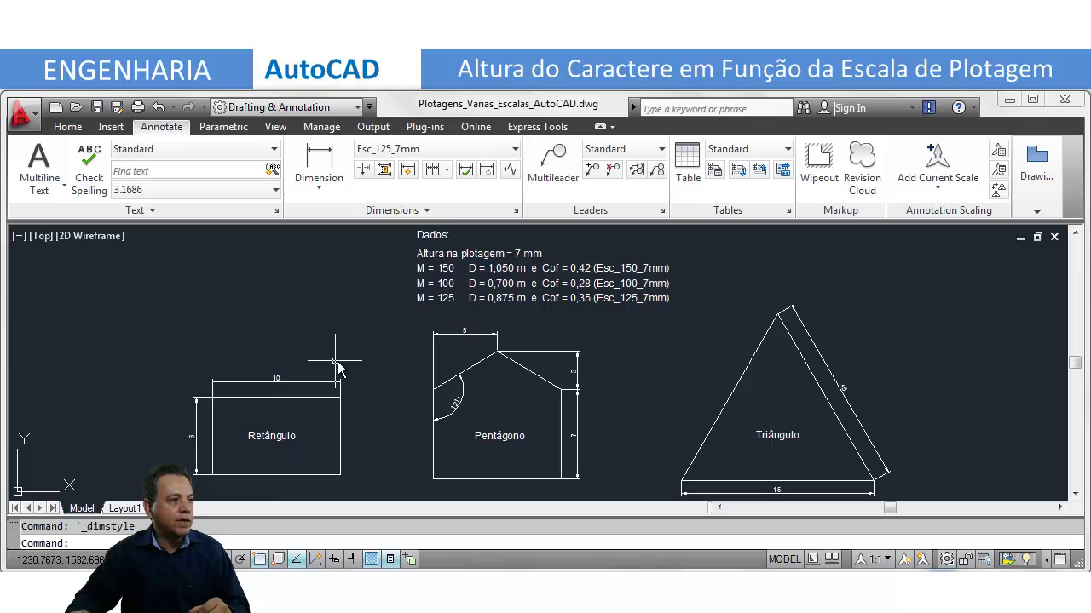
- Assign Esc_150_7mm to the rectangle's 10 and 6 dimensions in Quick Properties
{"action": "left_click", "coordinate": [320, 382]}
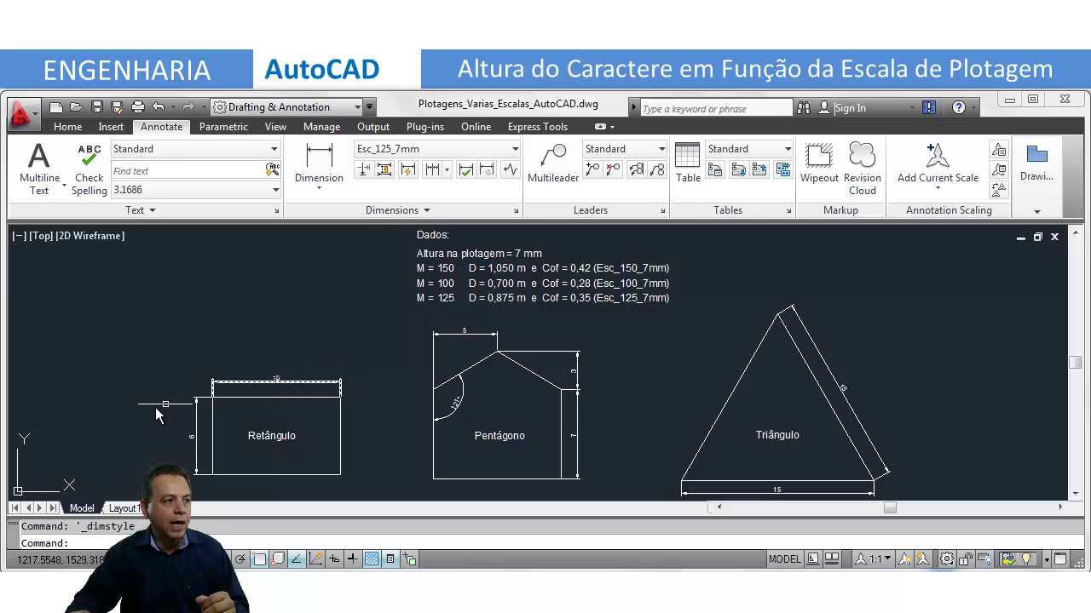
{"action": "left_click", "coordinate": [197, 426]}
{"action": "left_click", "coordinate": [219, 384]}
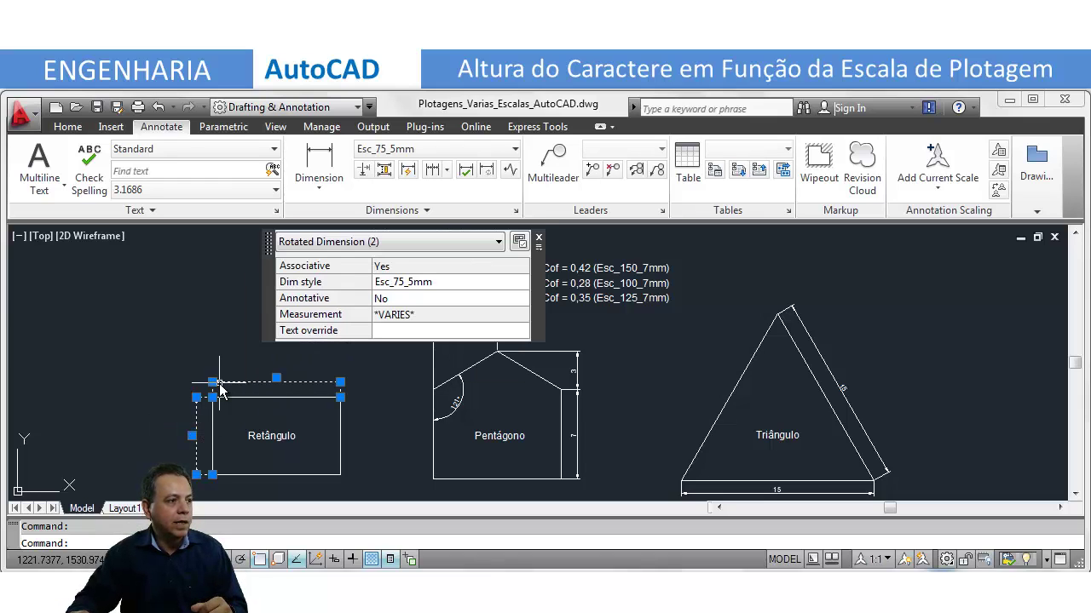
{"action": "left_click", "coordinate": [523, 286]}
{"action": "left_click", "coordinate": [523, 284]}
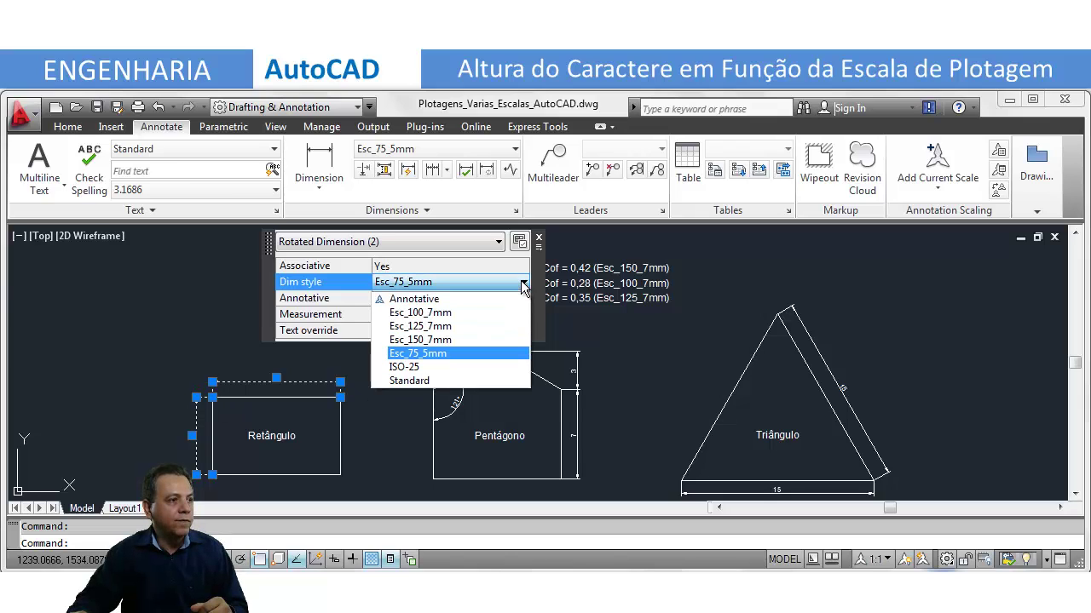
{"action": "left_click", "coordinate": [456, 339]}
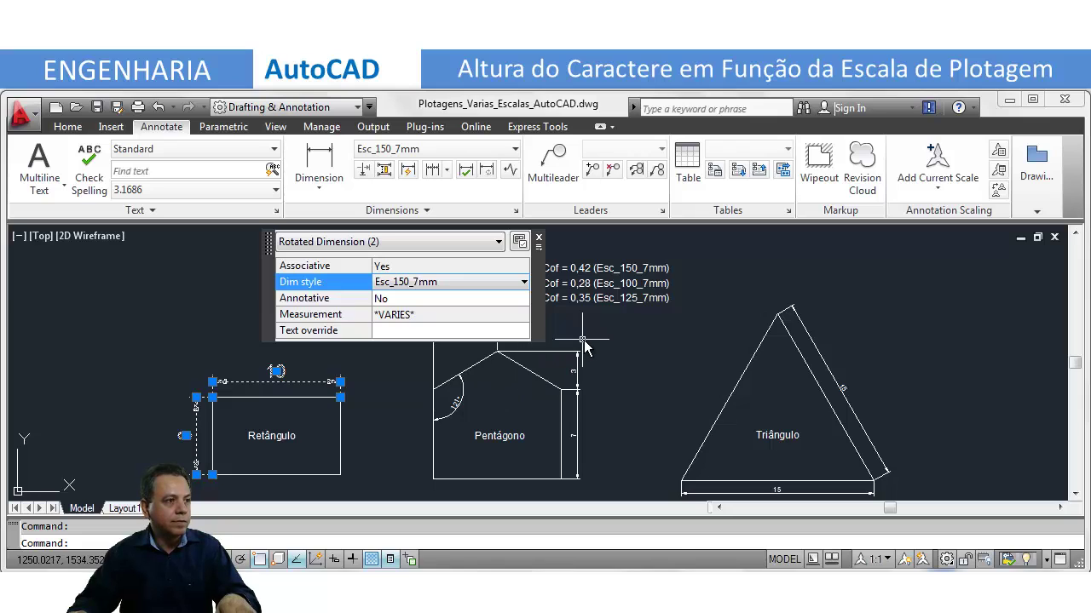
{"action": "key", "text": "Escape"}
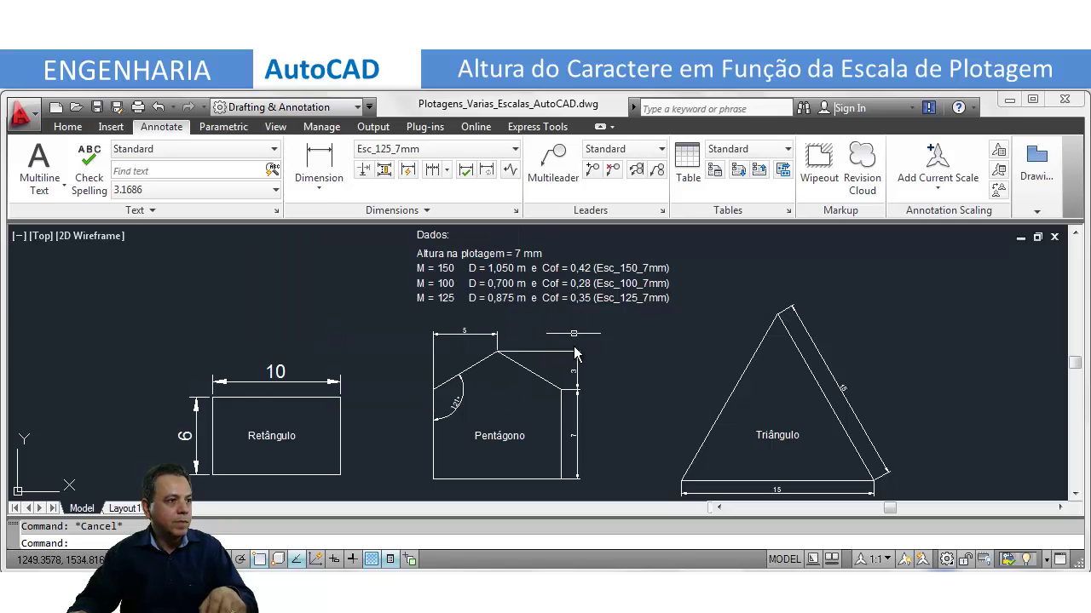
- Switch the pentagon's dimensions, including the 121° angle and 5, to Esc_100_7mm
{"action": "left_click", "coordinate": [463, 368]}
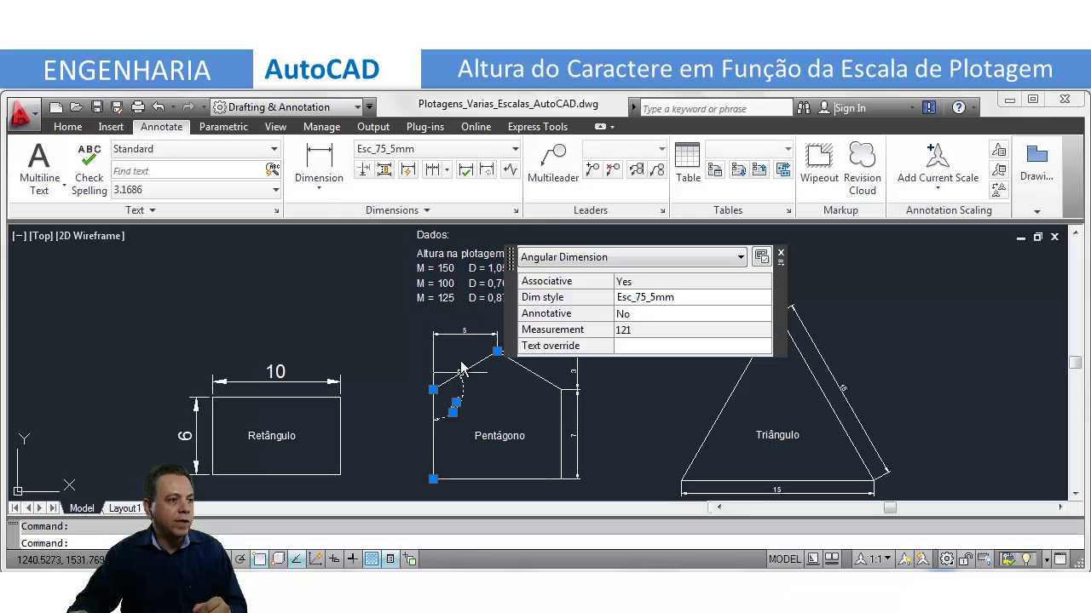
{"action": "left_click", "coordinate": [486, 334]}
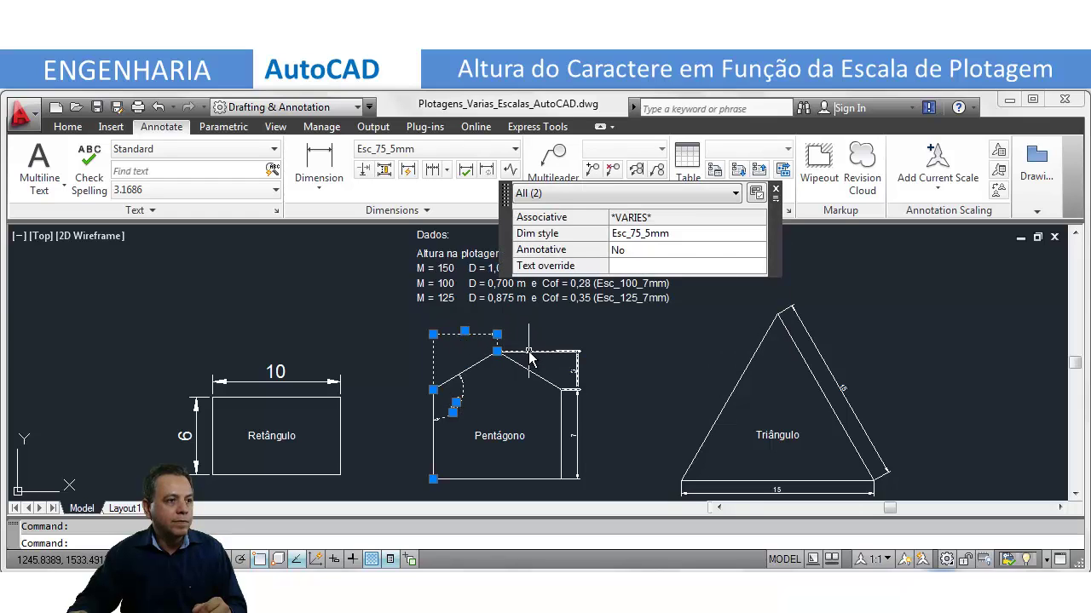
{"action": "left_click", "coordinate": [529, 358]}
{"action": "left_click", "coordinate": [577, 426]}
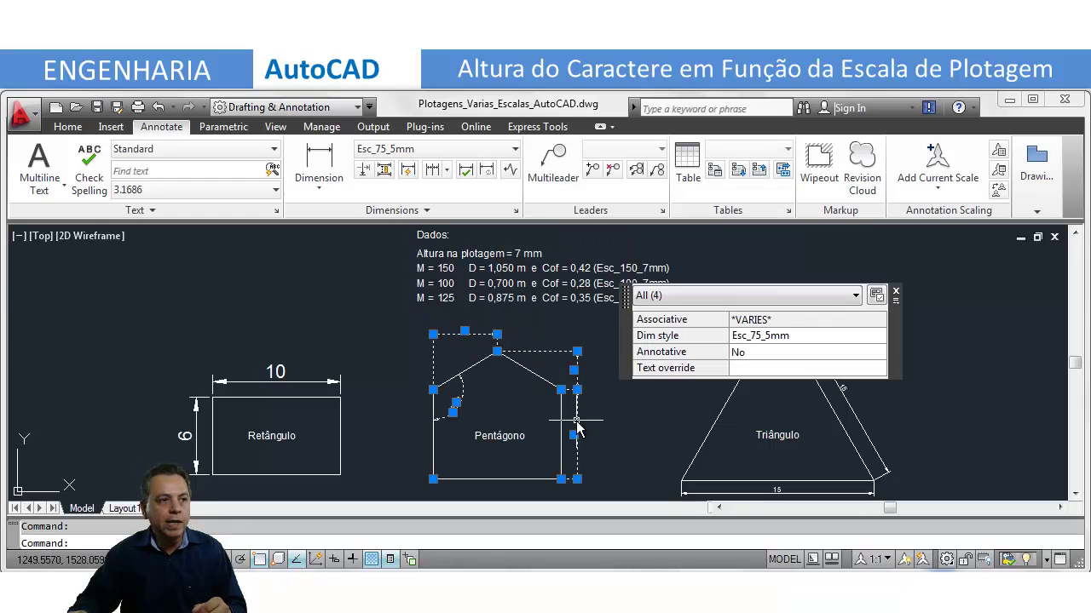
{"action": "left_click", "coordinate": [846, 337]}
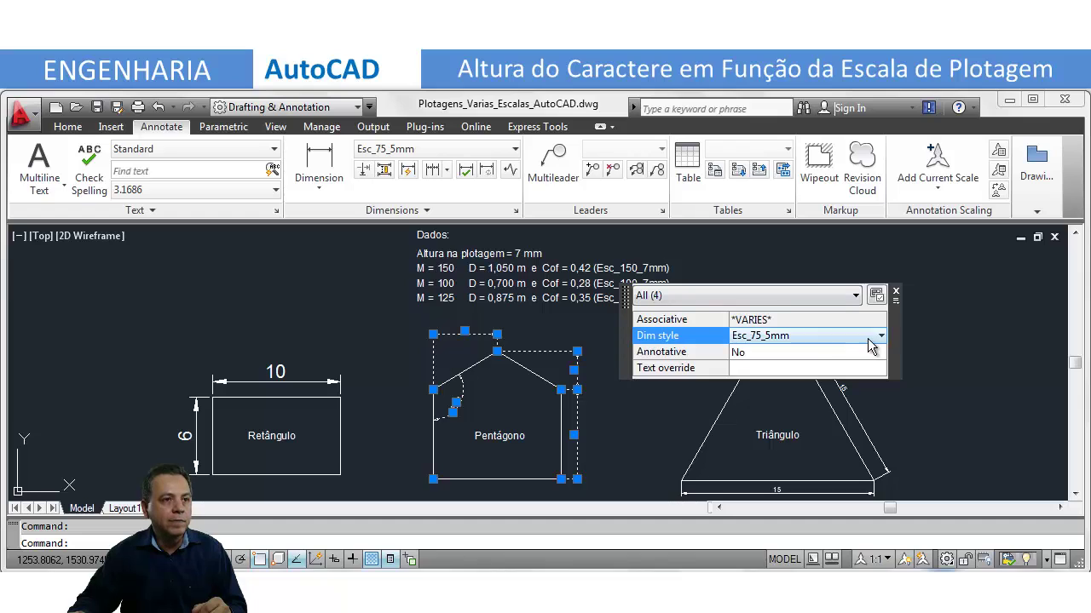
{"action": "left_click", "coordinate": [877, 338]}
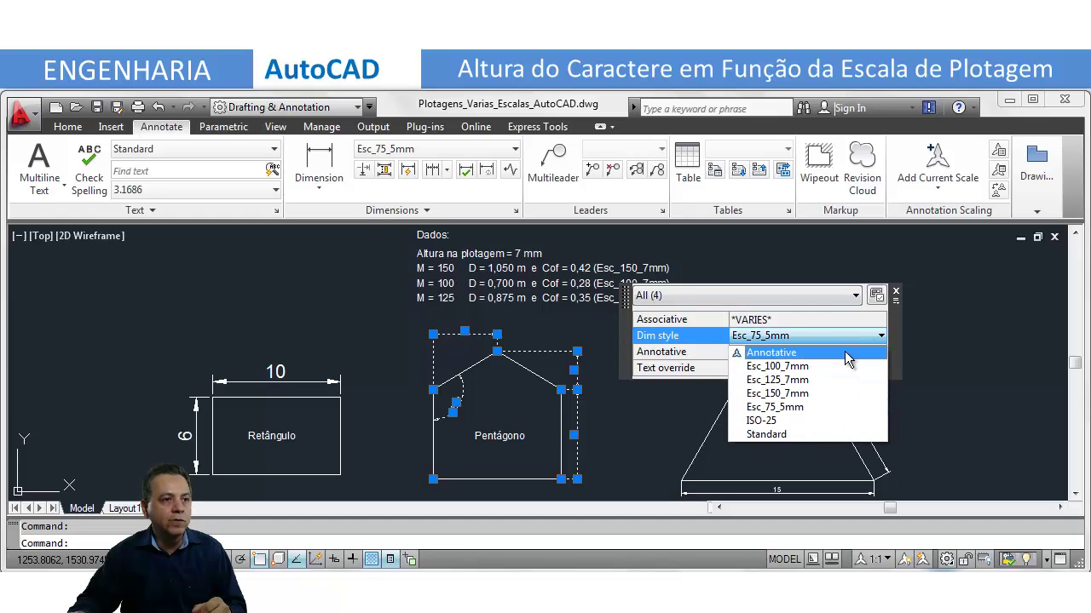
{"action": "left_click", "coordinate": [819, 366]}
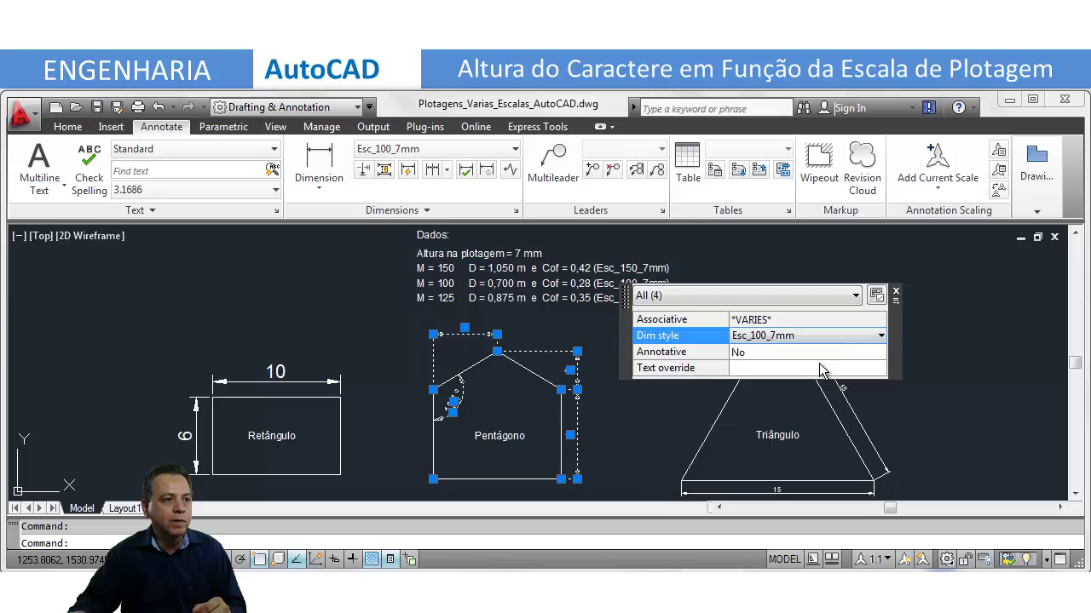
{"action": "left_click", "coordinate": [658, 409]}
{"action": "key", "text": "Escape"}
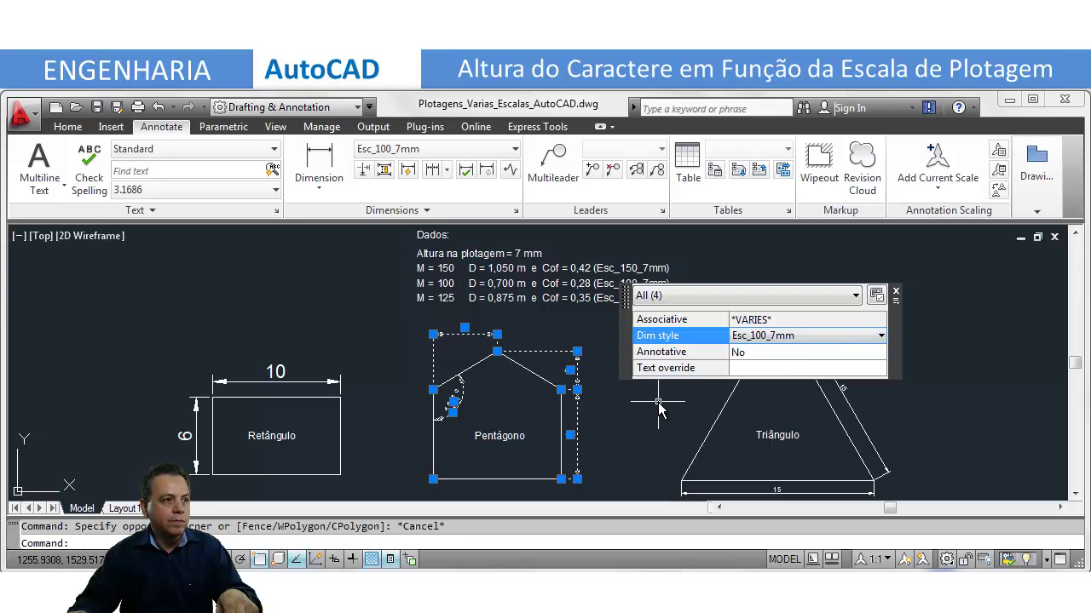
{"action": "key", "text": "Escape"}
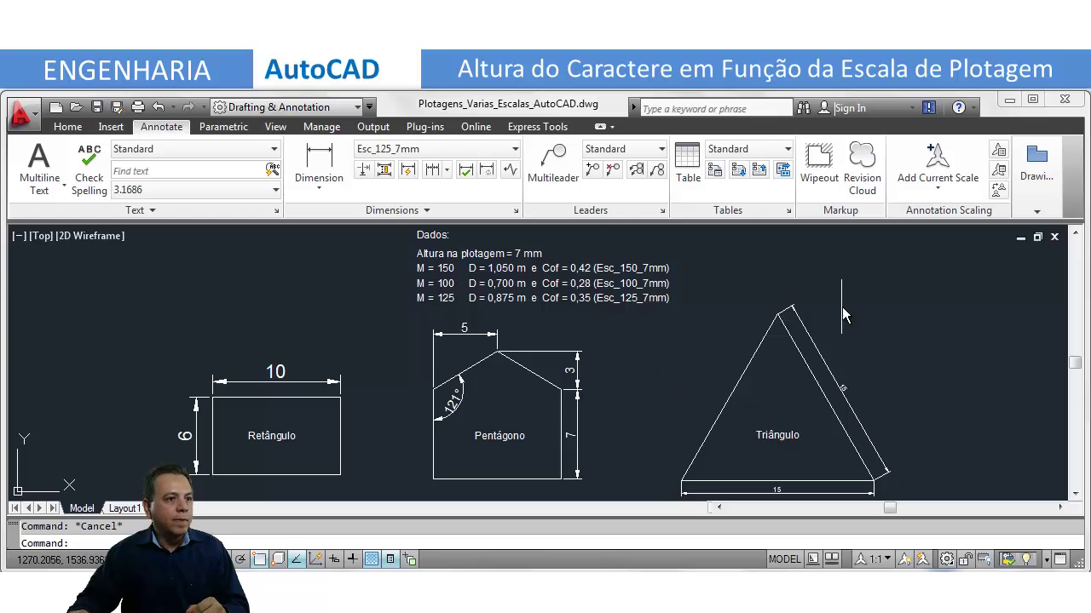
- Switch the triangle's slanted and bottom 15 dimensions to Esc_125_7mm
{"action": "left_click", "coordinate": [815, 341]}
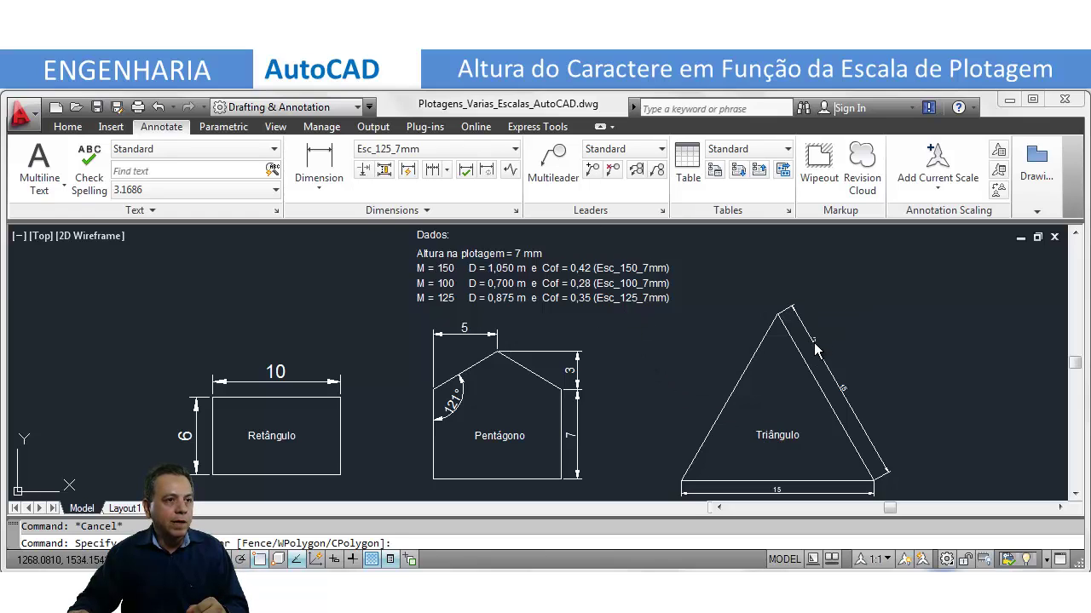
{"action": "left_click", "coordinate": [800, 367]}
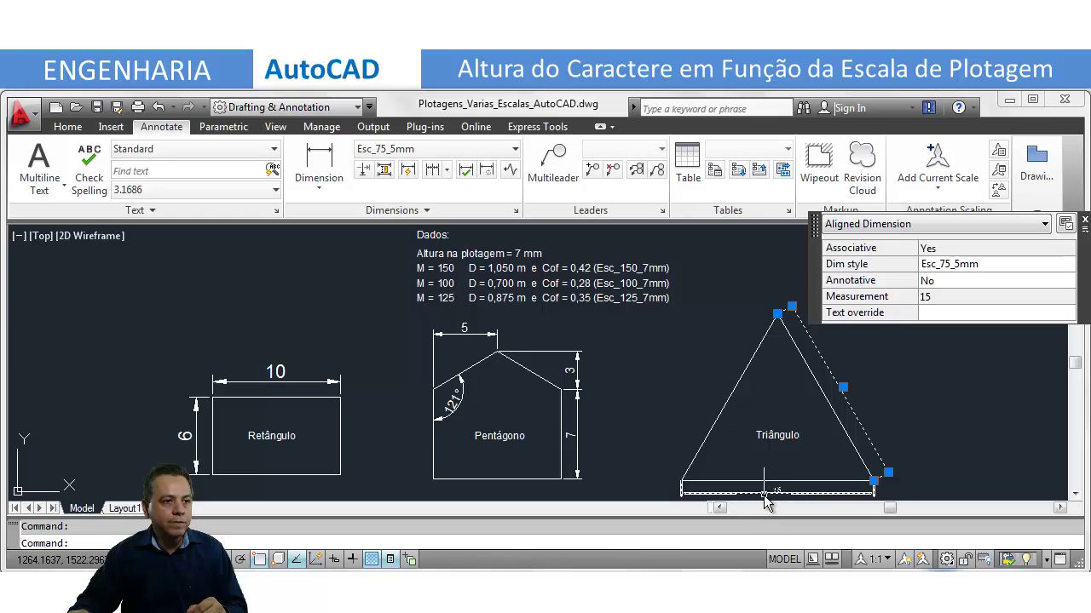
{"action": "left_click", "coordinate": [763, 494]}
{"action": "left_click", "coordinate": [1011, 394]}
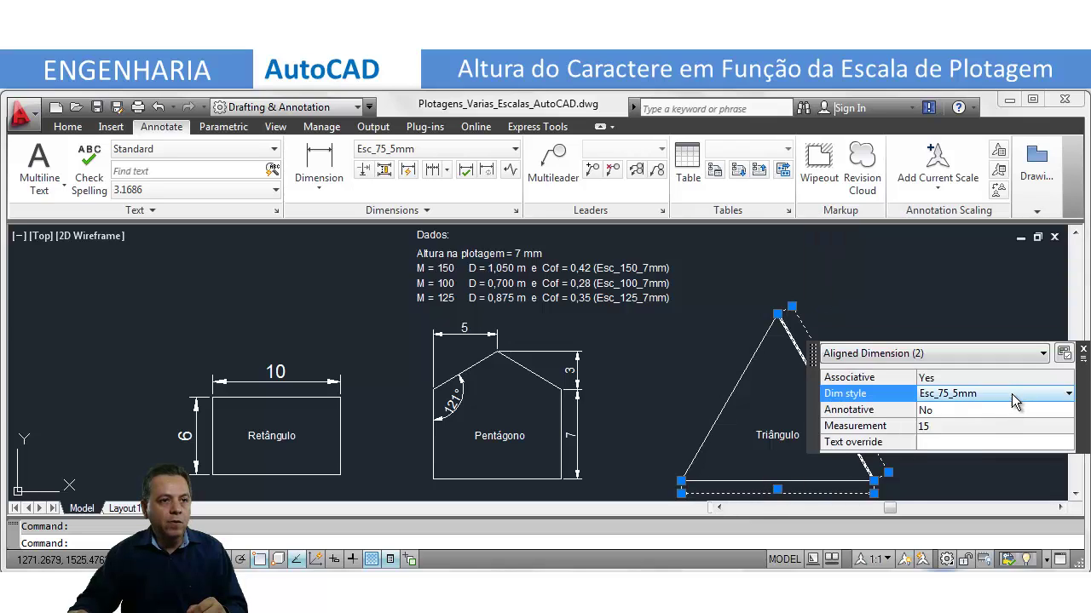
{"action": "left_click", "coordinate": [1011, 394]}
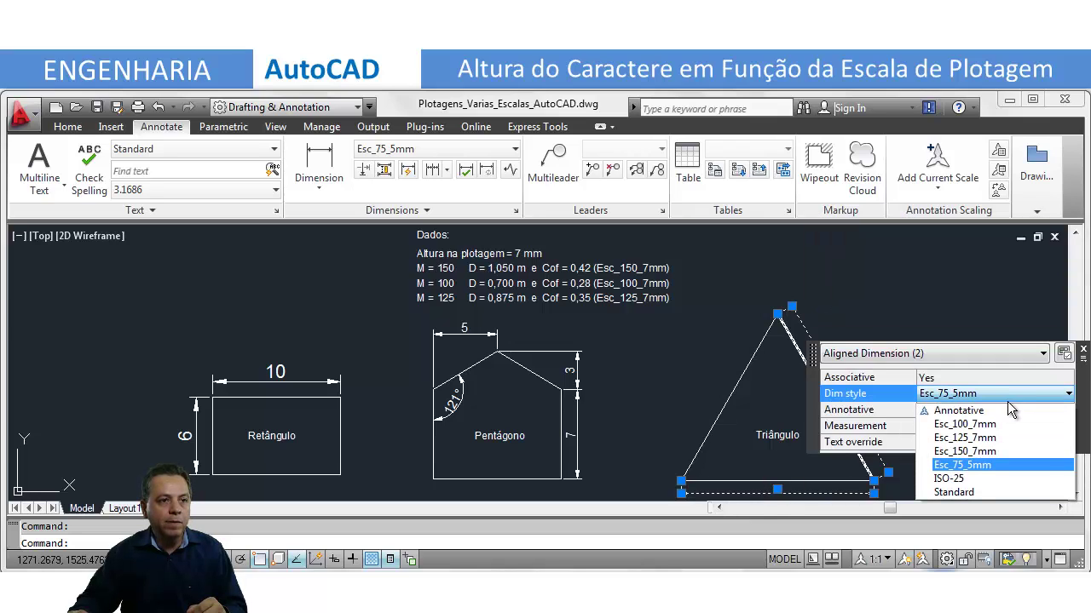
{"action": "left_click", "coordinate": [1001, 439]}
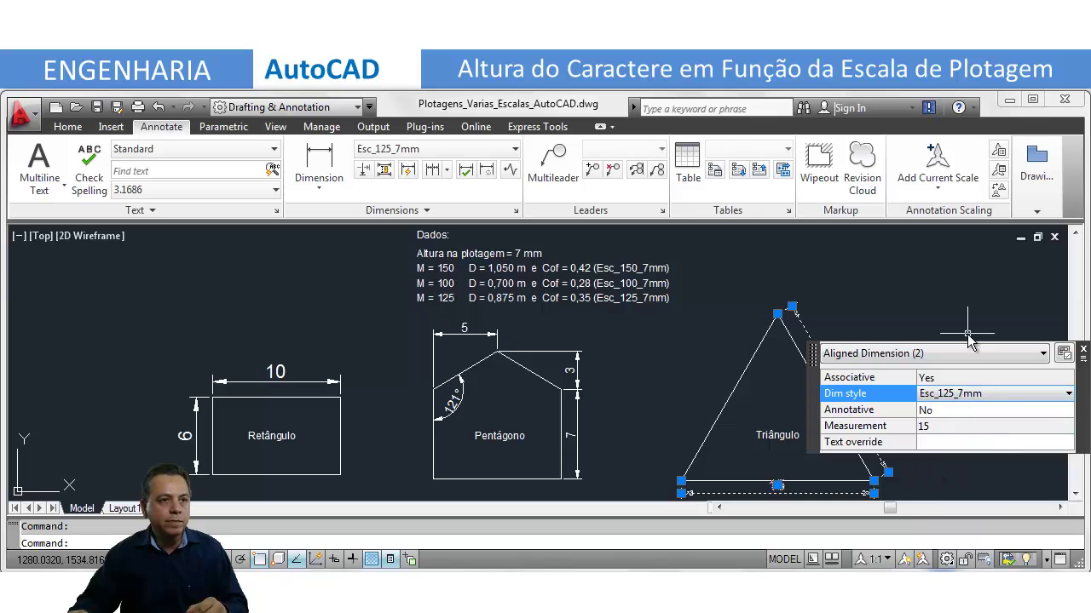
{"action": "left_click", "coordinate": [1083, 350]}
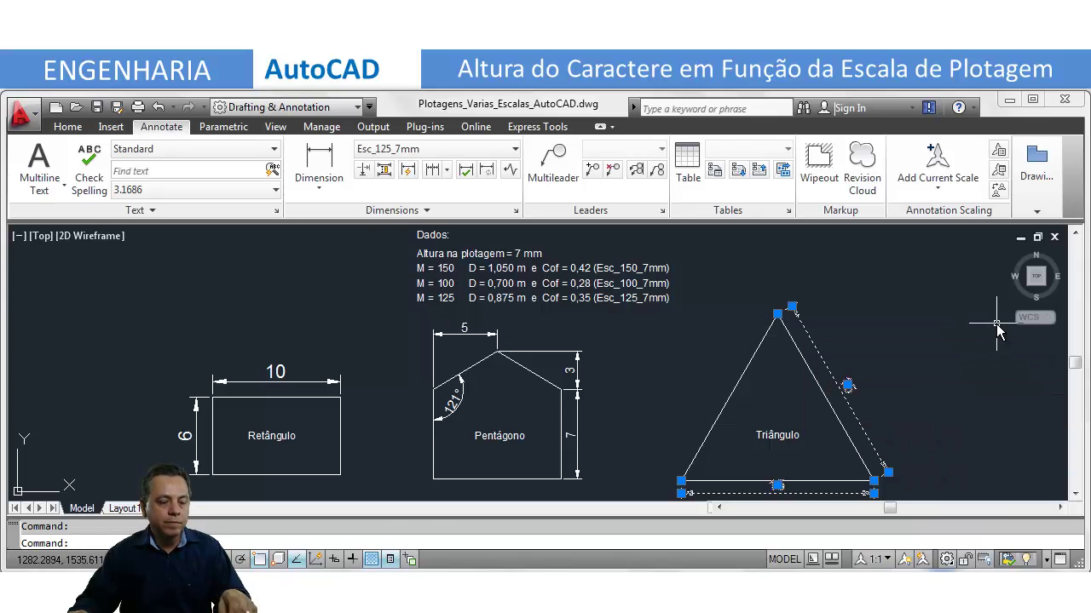
{"action": "left_click", "coordinate": [995, 323]}
{"action": "key", "text": "Escape"}
{"action": "key", "text": "Escape"}
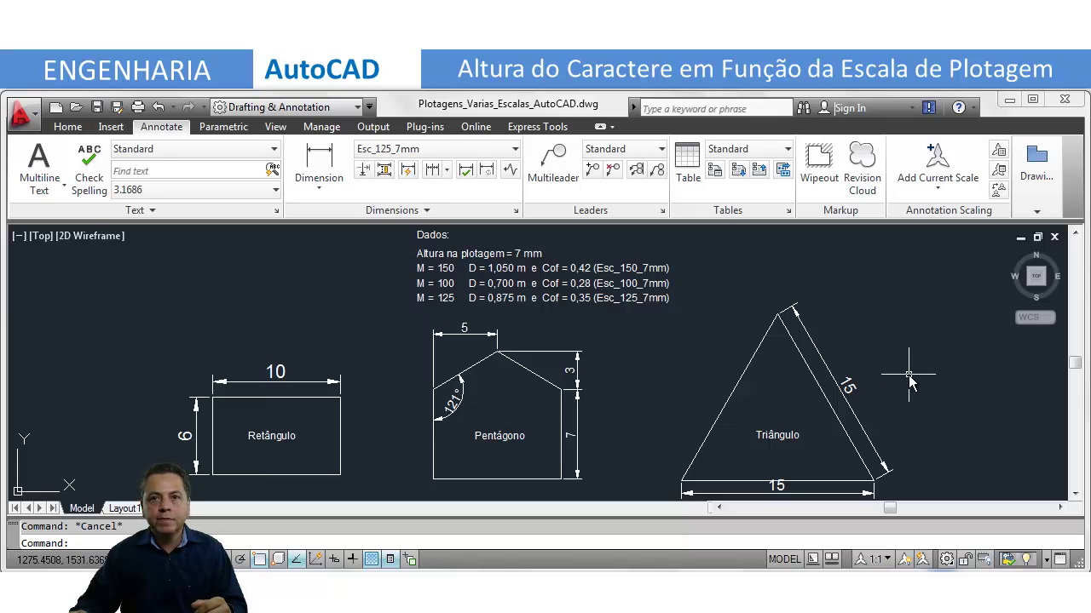
- Go to Layout1, zoom to extents and erase the default viewport
{"action": "left_click", "coordinate": [124, 508]}
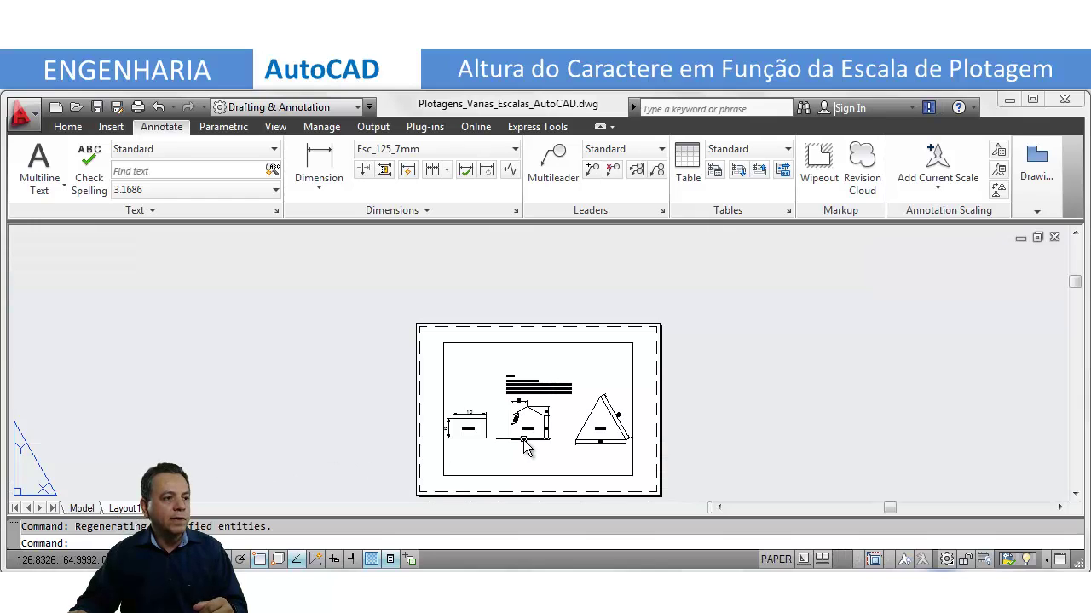
{"action": "scroll", "coordinate": [591, 467], "scroll_direction": "up", "scroll_amount": 1}
{"action": "middle_click_drag", "start_coordinate": [583, 460], "coordinate": [568, 434]}
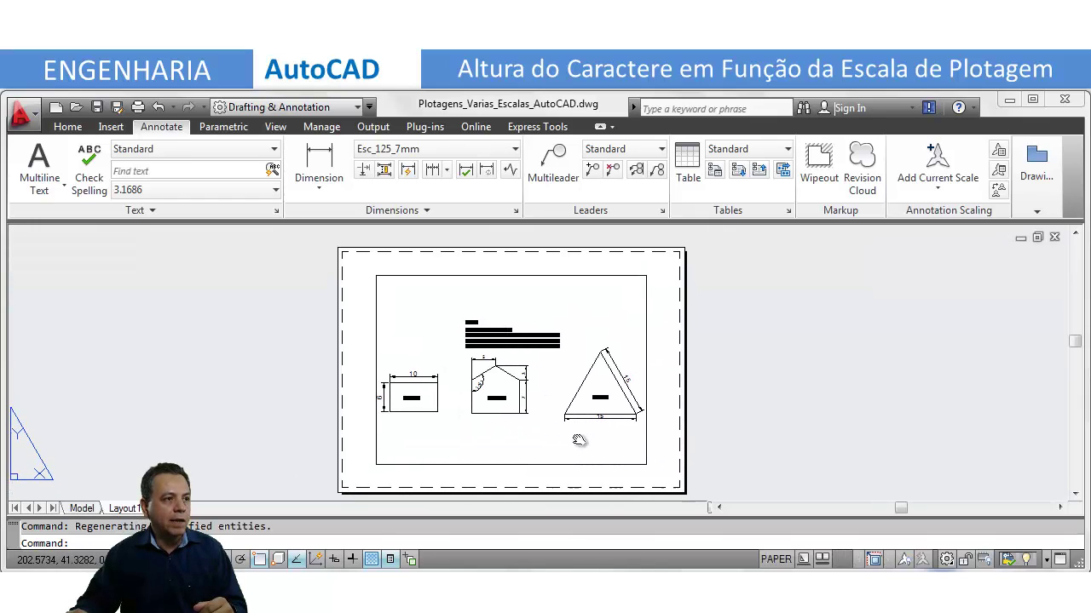
{"action": "scroll", "coordinate": [567, 434], "scroll_direction": "up", "scroll_amount": 1}
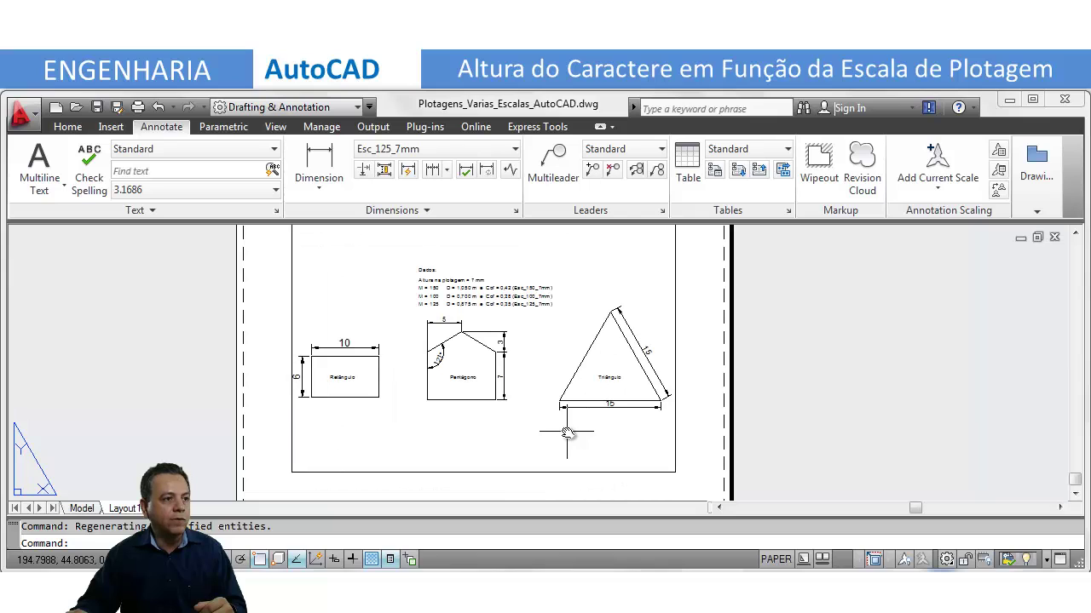
{"action": "middle_click_drag", "start_coordinate": [568, 434], "coordinate": [567, 455]}
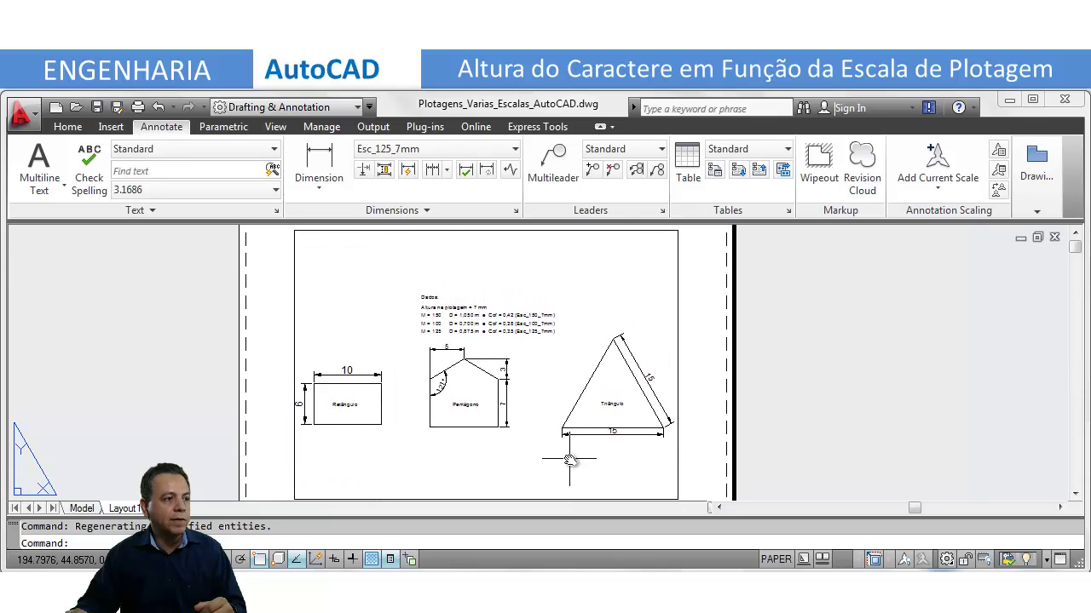
{"action": "scroll", "coordinate": [570, 458], "scroll_direction": "down", "scroll_amount": 1}
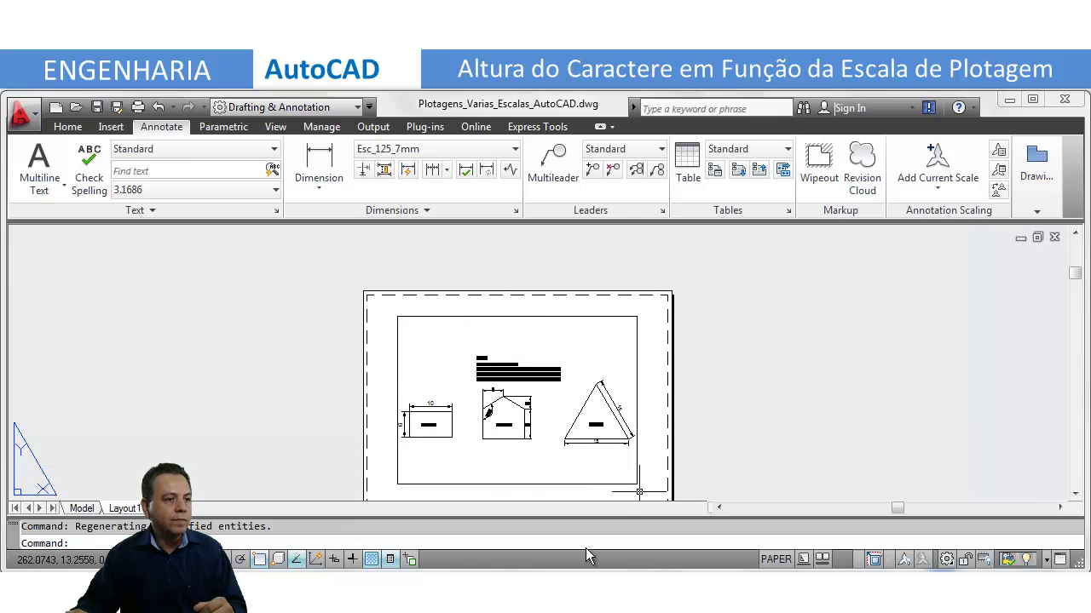
{"action": "type", "text": "z"}
{"action": "key", "text": "Return"}
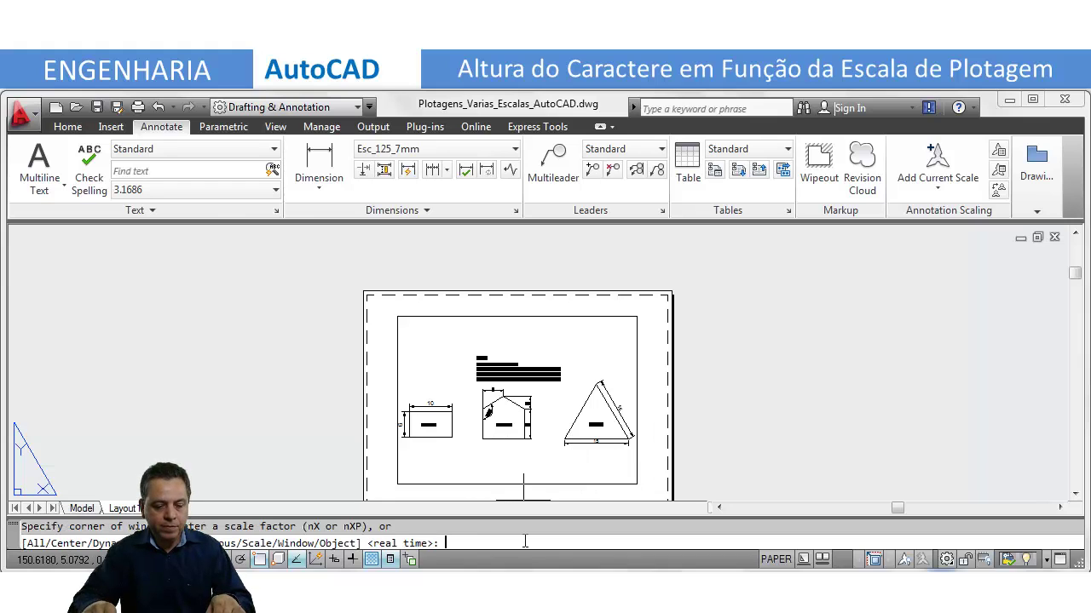
{"action": "type", "text": "e"}
{"action": "key", "text": "Return"}
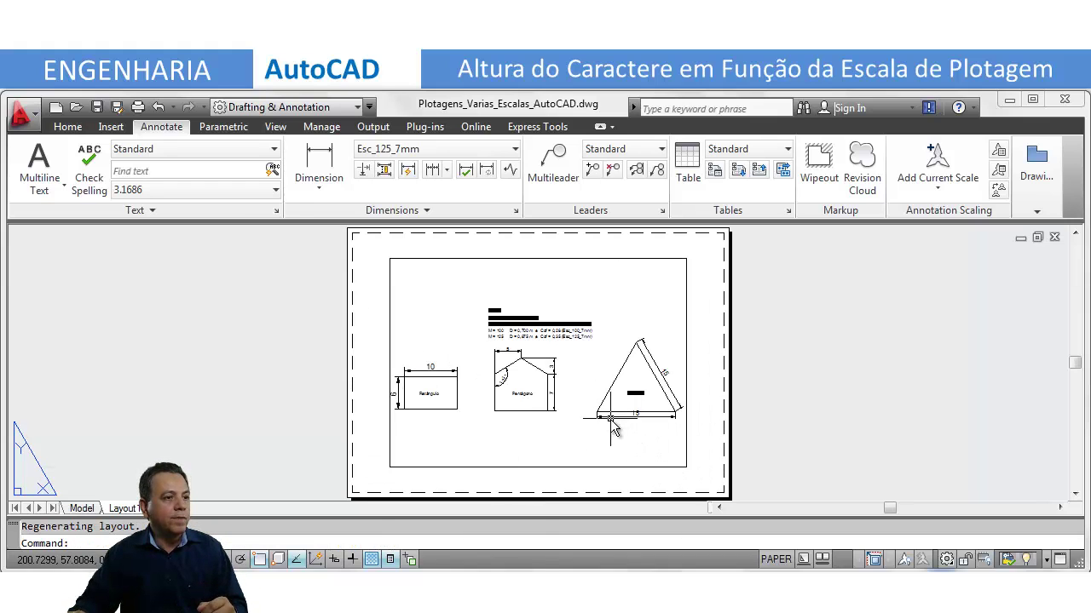
{"action": "left_click", "coordinate": [585, 261]}
{"action": "key", "text": "Delete"}
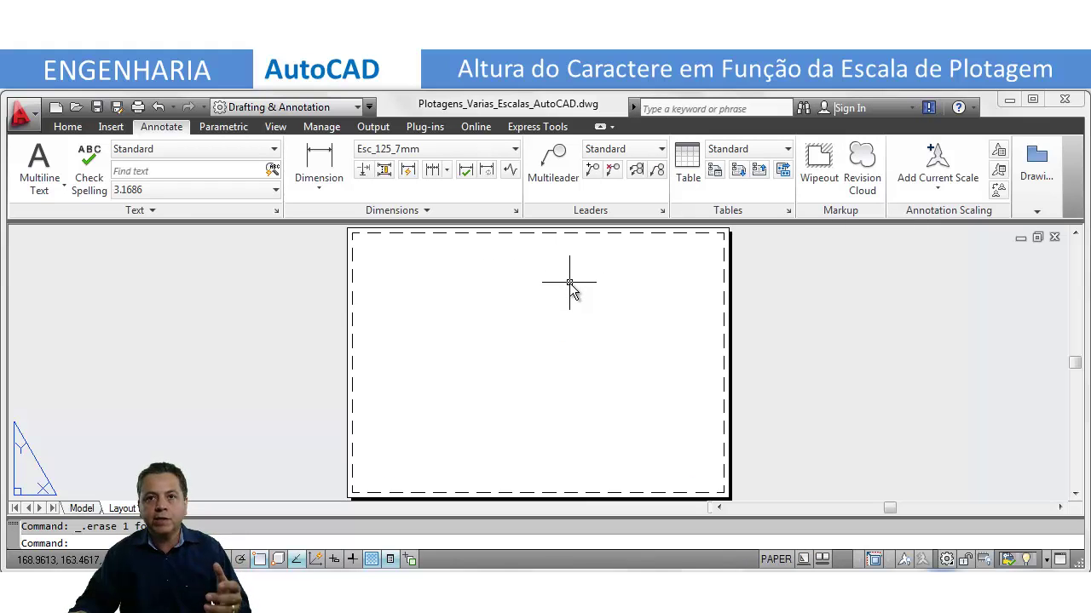
- Create a new named viewport set to the Retangulo view, placed at the sheet's top-left
{"action": "left_click", "coordinate": [275, 127]}
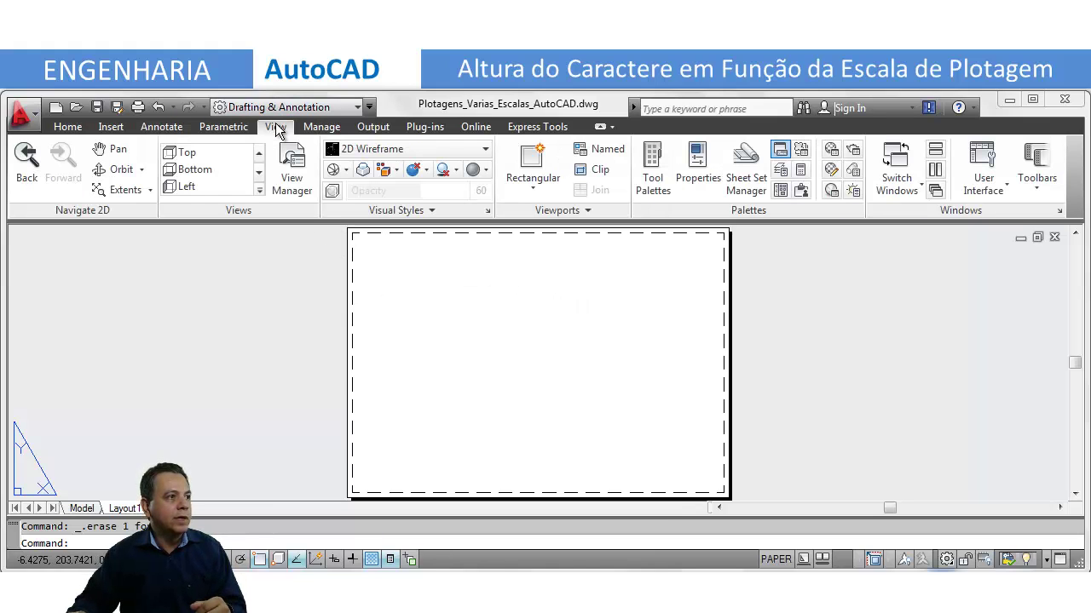
{"action": "left_click", "coordinate": [590, 151]}
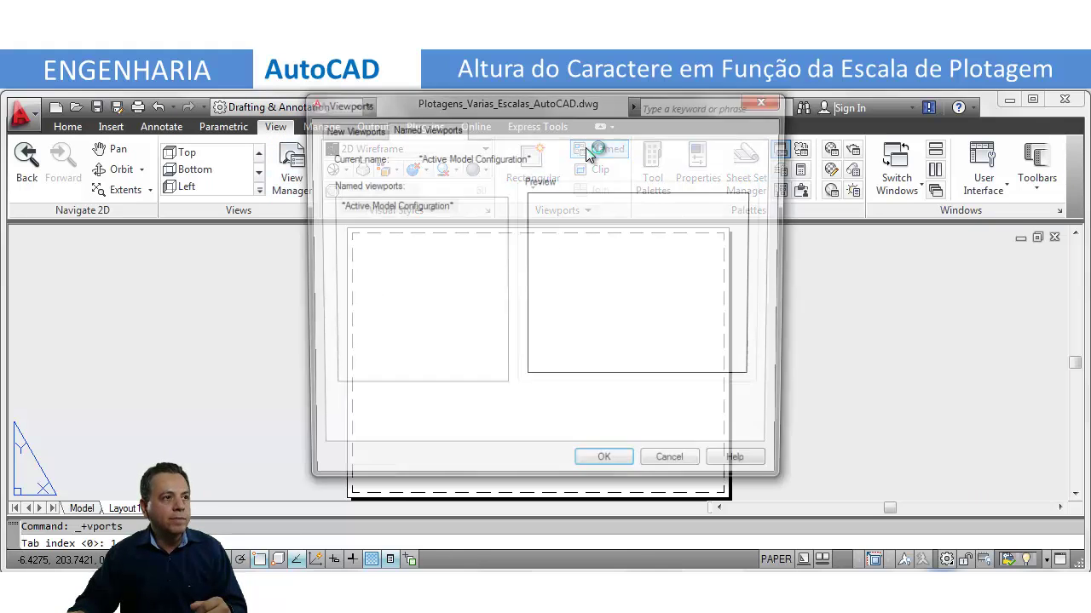
{"action": "left_click", "coordinate": [350, 130]}
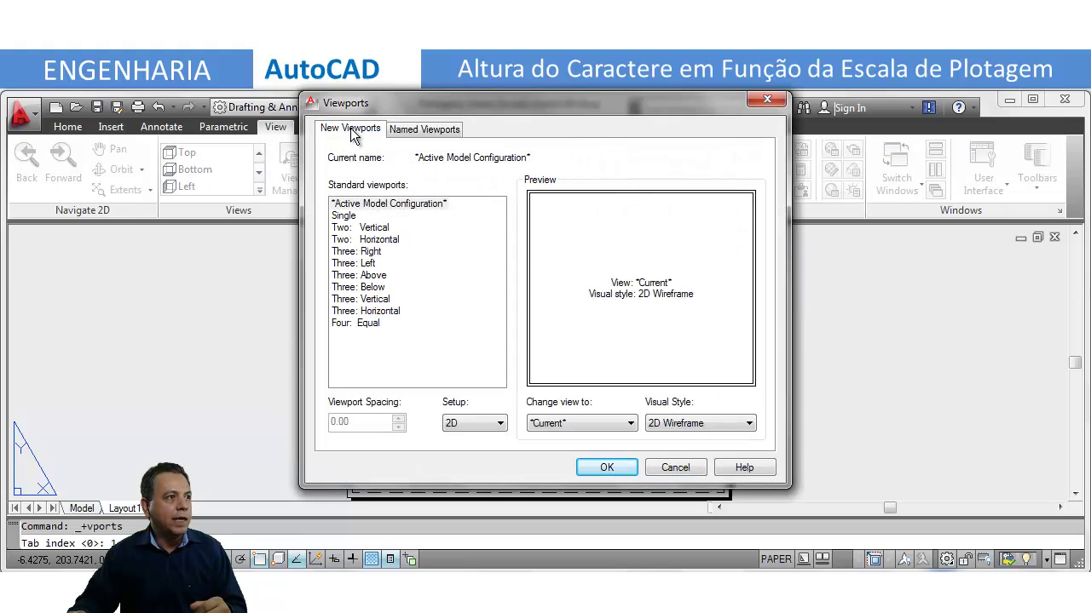
{"action": "left_click", "coordinate": [631, 424]}
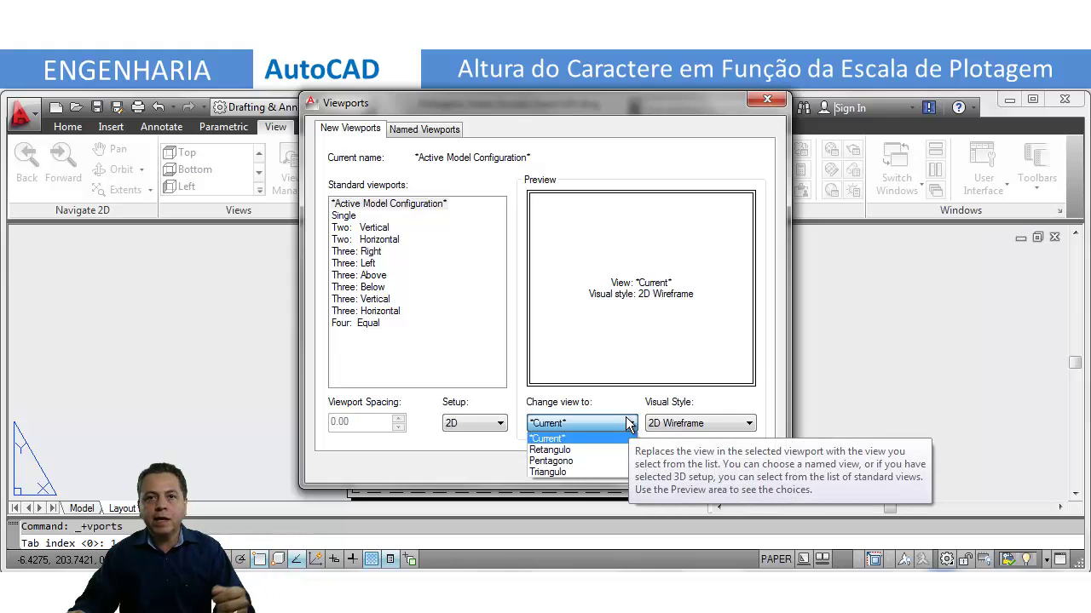
{"action": "left_click", "coordinate": [586, 449]}
{"action": "left_click", "coordinate": [611, 469]}
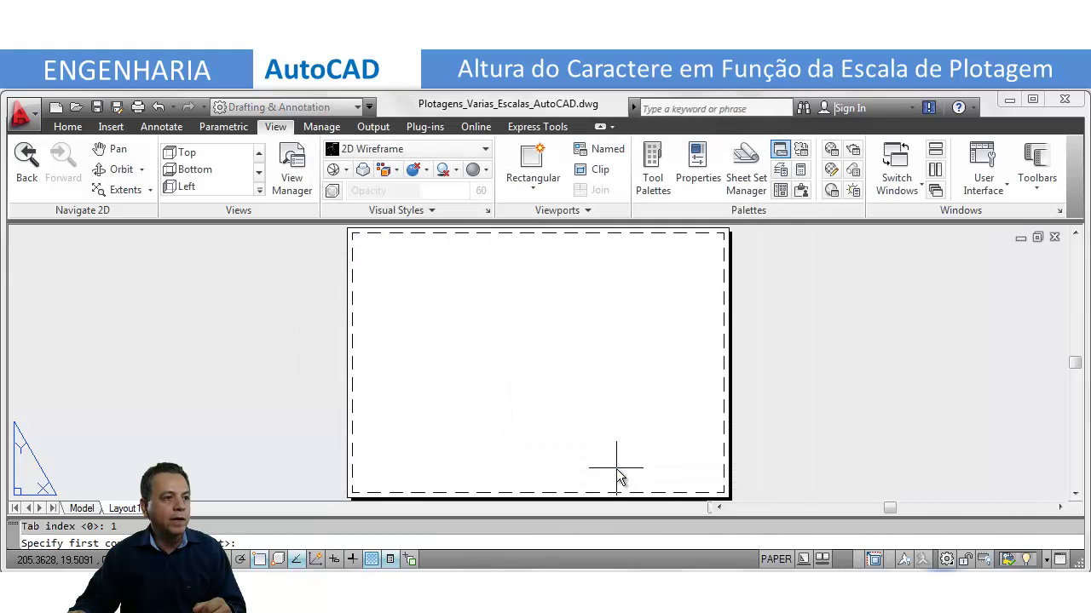
{"action": "left_click", "coordinate": [367, 245]}
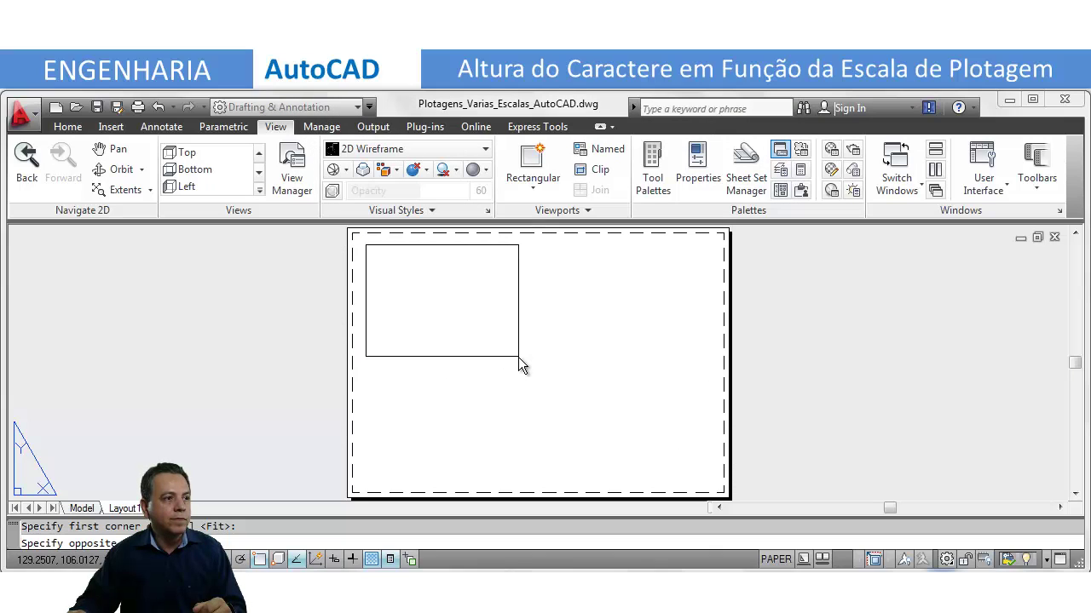
{"action": "left_click", "coordinate": [518, 356]}
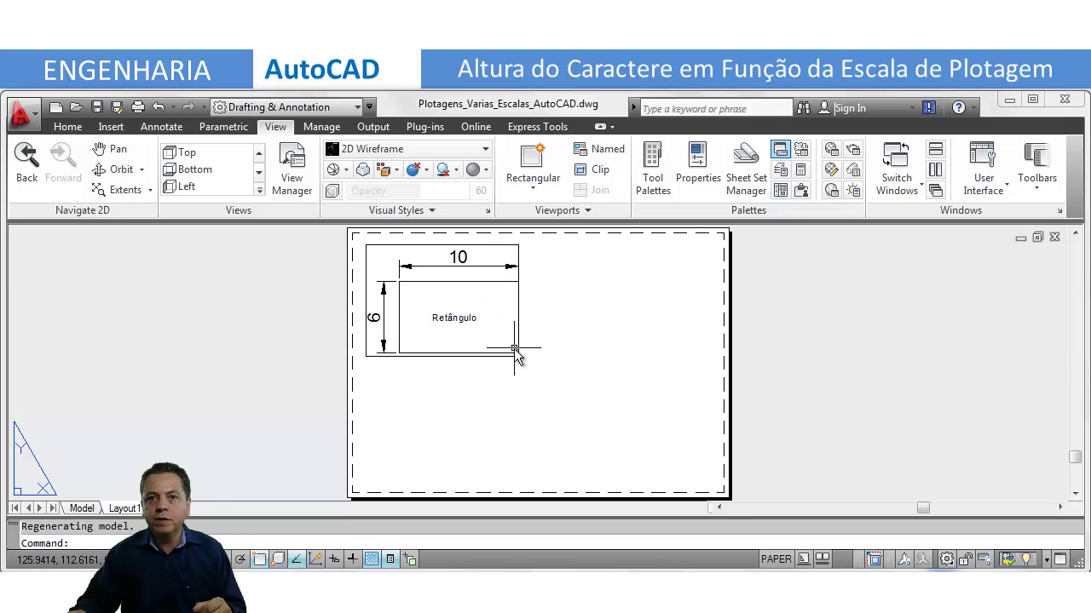
- Inside the Retângulo viewport, zoom by 1000/150xp, then return to paper space
{"action": "double_click", "coordinate": [465, 307]}
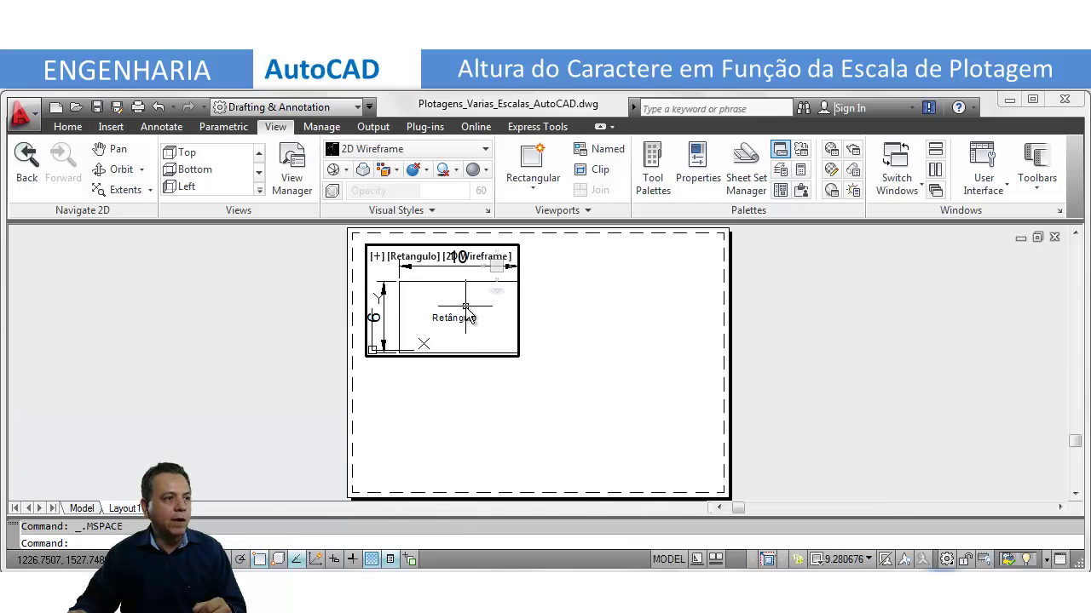
{"action": "scroll", "coordinate": [461, 308], "scroll_direction": "up", "scroll_amount": 2}
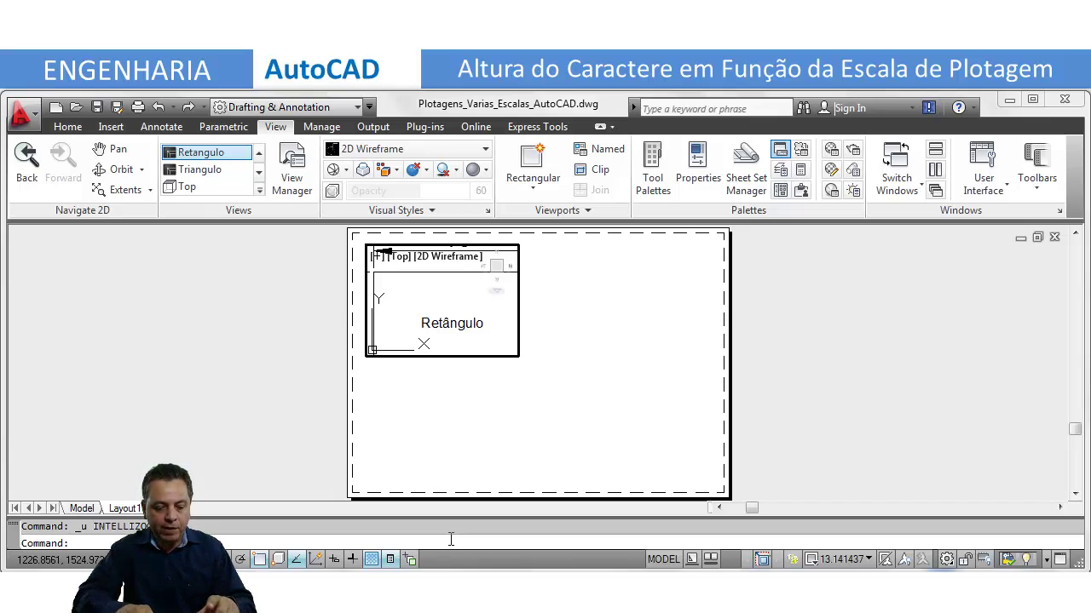
{"action": "type", "text": "z"}
{"action": "key", "text": "Return"}
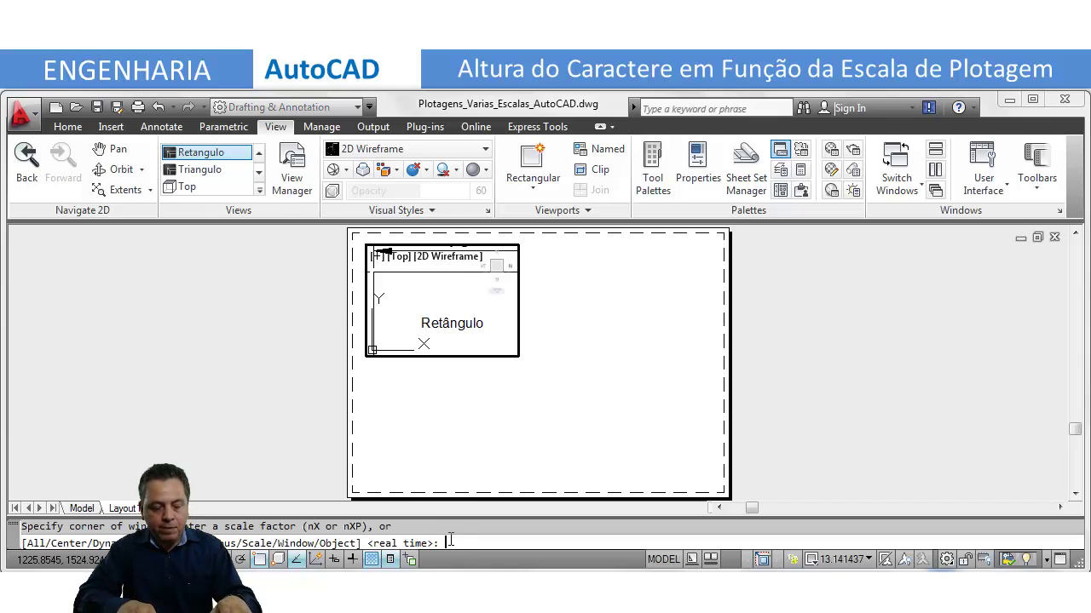
{"action": "type", "text": "100/1"}
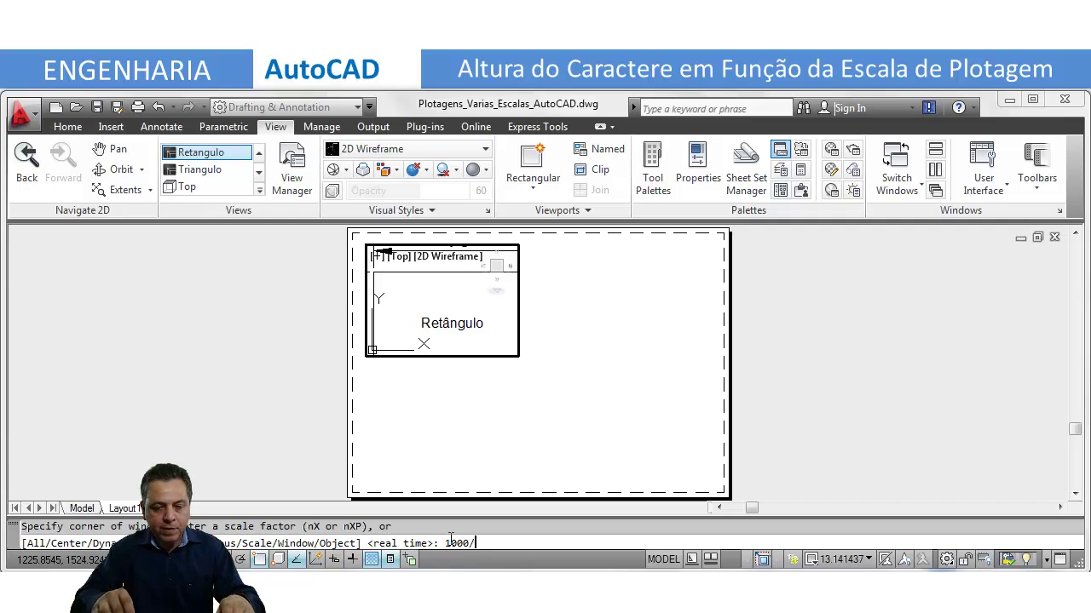
{"action": "type", "text": "50xp"}
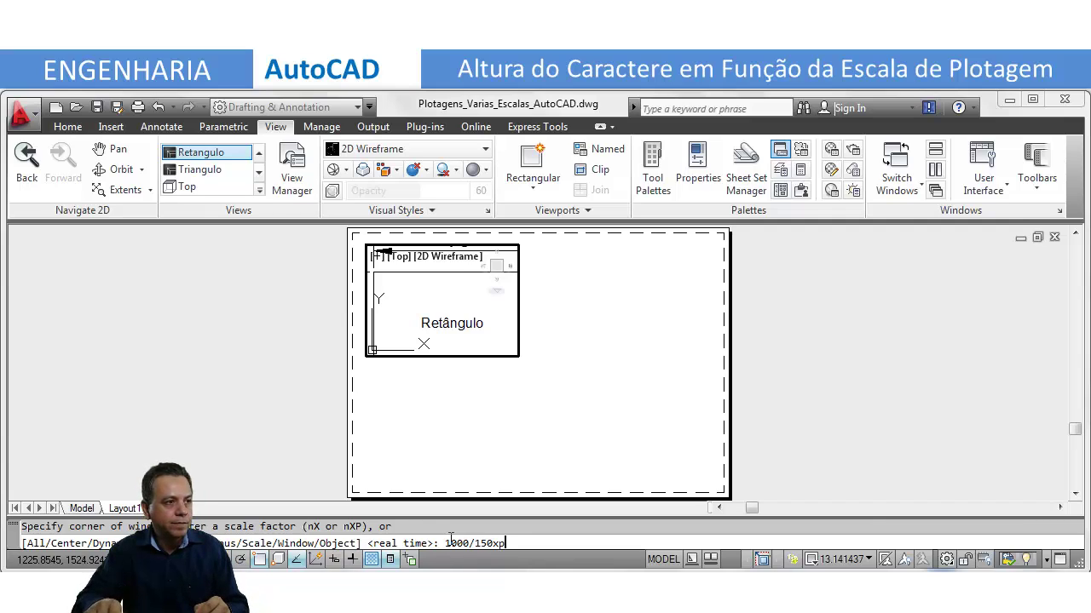
{"action": "key", "text": "Return"}
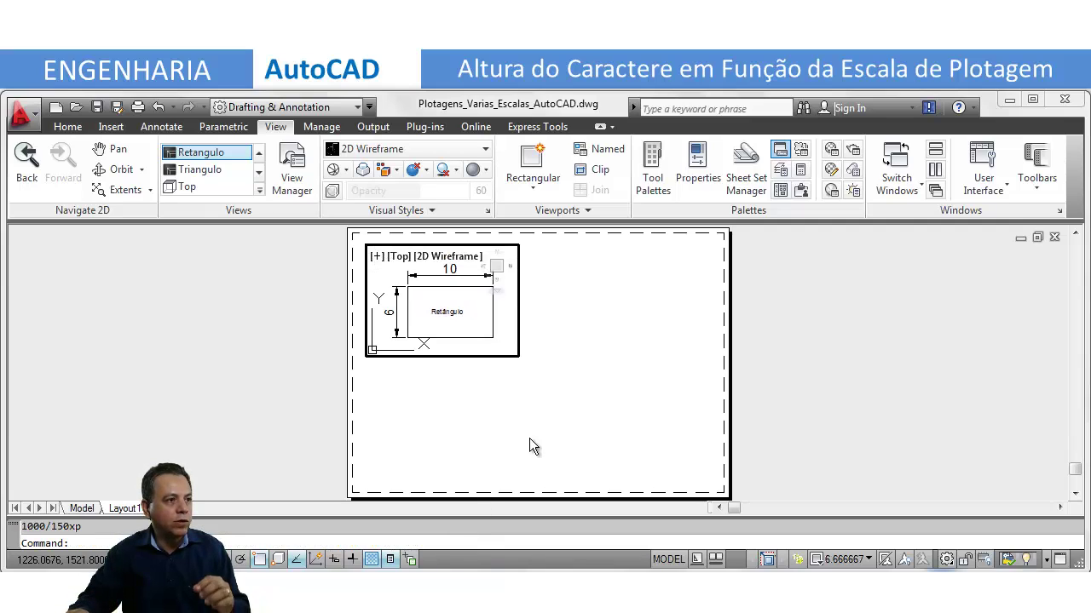
{"action": "double_click", "coordinate": [536, 285]}
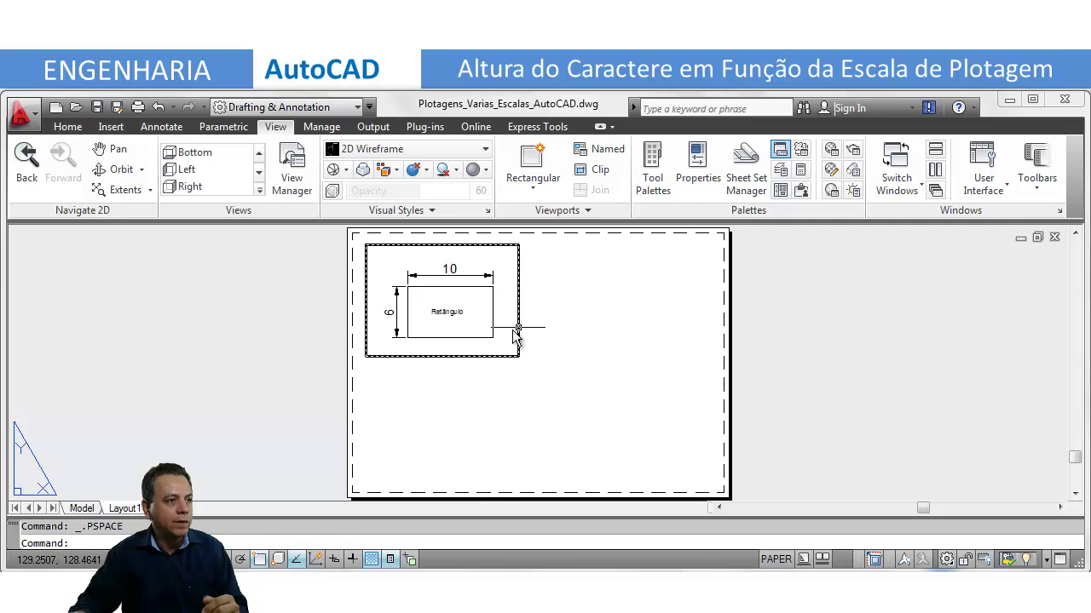
- Pan the rectangle within the viewport, then pull the viewport's bottom and right edges inward
{"action": "double_click", "coordinate": [474, 328]}
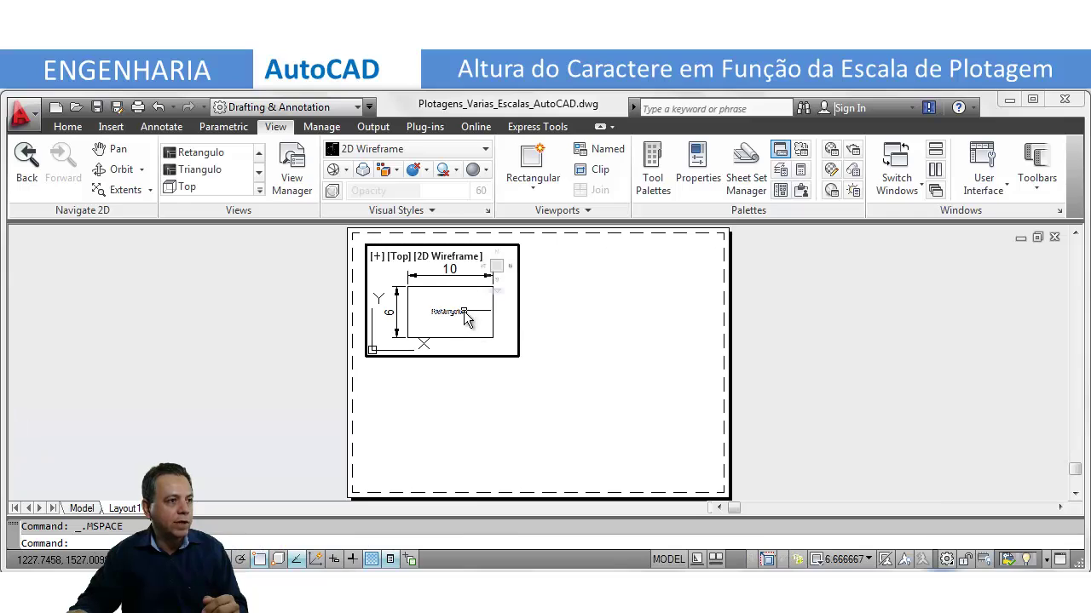
{"action": "middle_click_drag", "start_coordinate": [465, 313], "coordinate": [460, 297]}
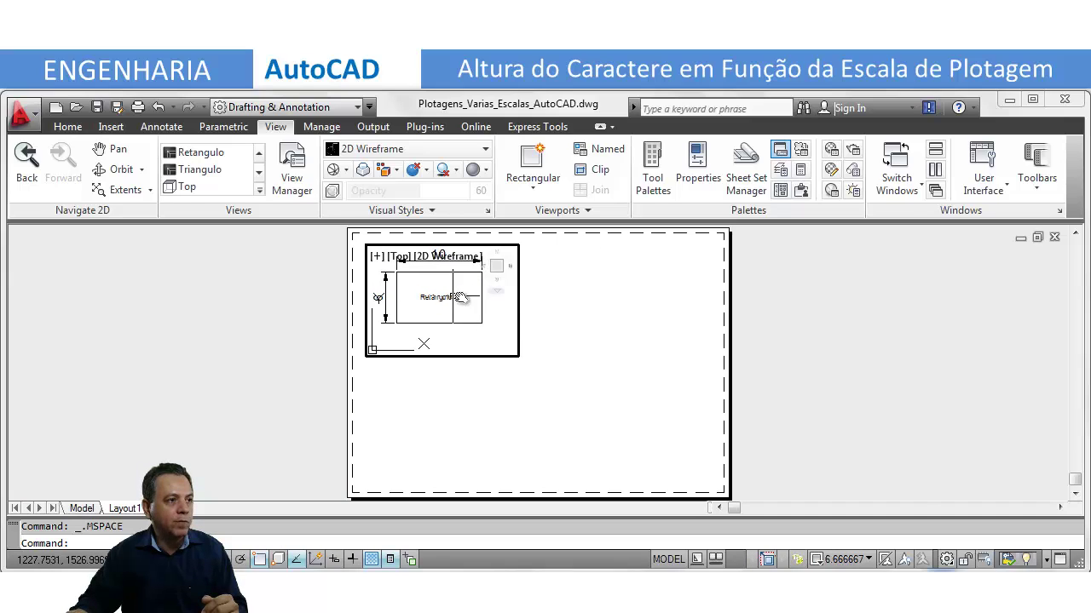
{"action": "double_click", "coordinate": [554, 304]}
{"action": "left_click", "coordinate": [464, 358]}
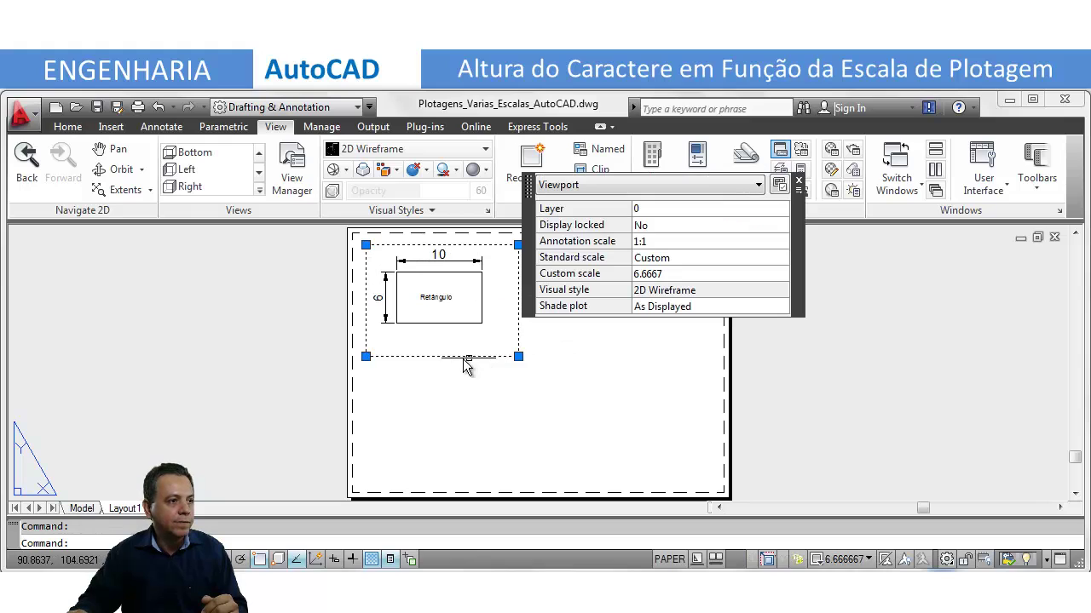
{"action": "left_click", "coordinate": [367, 357]}
{"action": "left_click", "coordinate": [367, 332]}
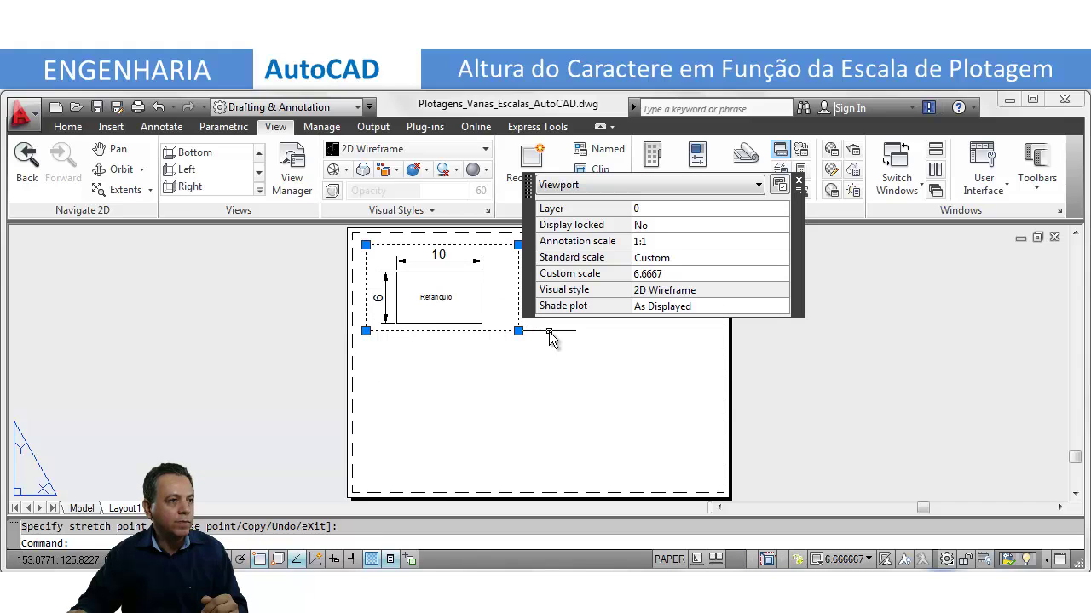
{"action": "left_click", "coordinate": [518, 330]}
{"action": "left_click", "coordinate": [499, 331]}
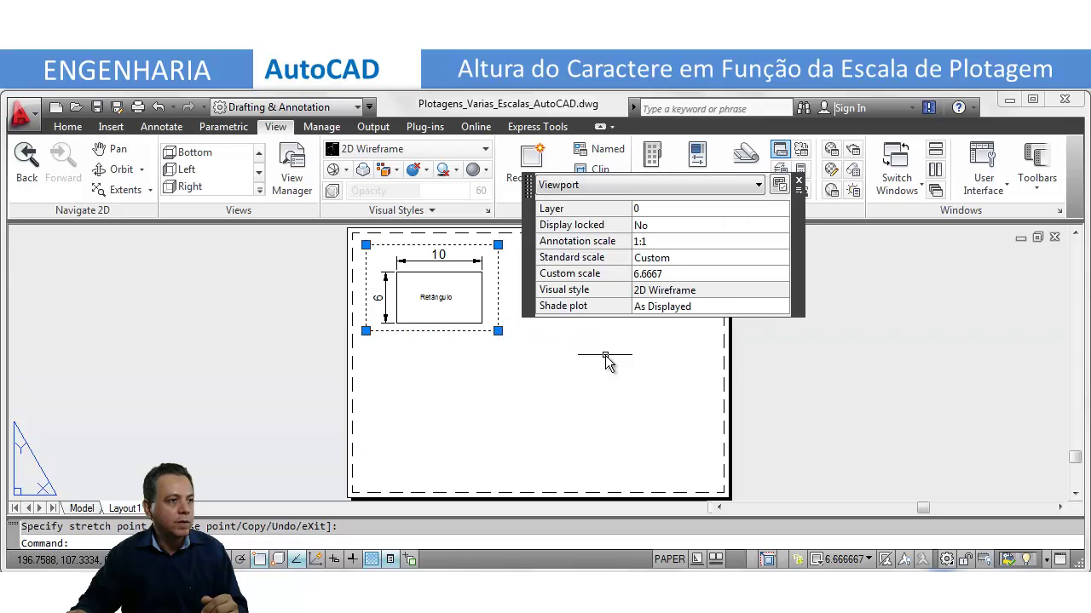
{"action": "key", "text": "Escape"}
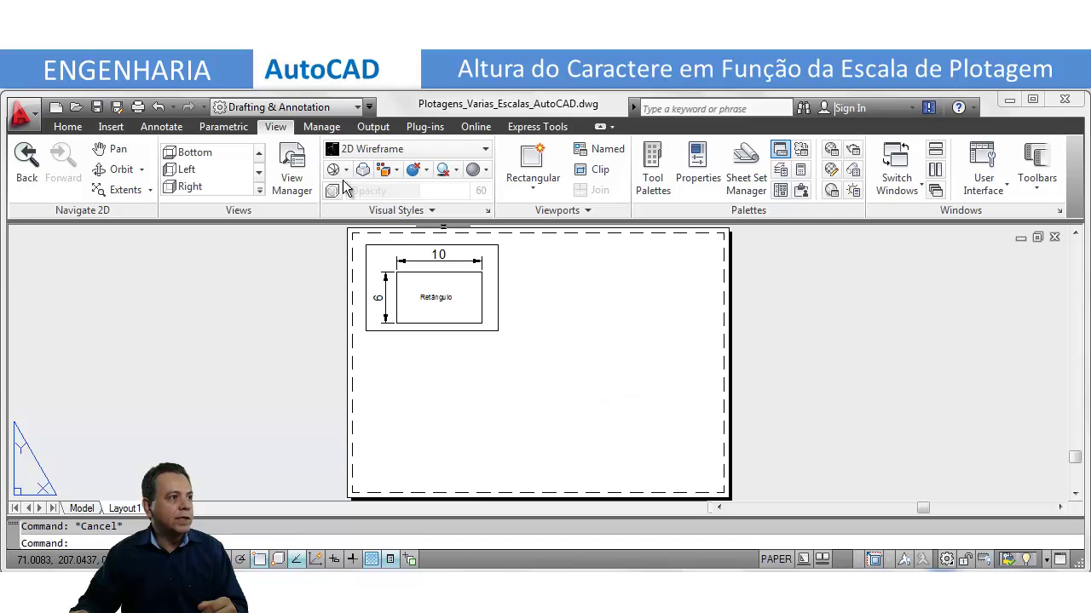
- Create a new viewport set to the Pentagono view at the sheet's upper right
{"action": "left_click", "coordinate": [602, 149]}
{"action": "left_click", "coordinate": [373, 135]}
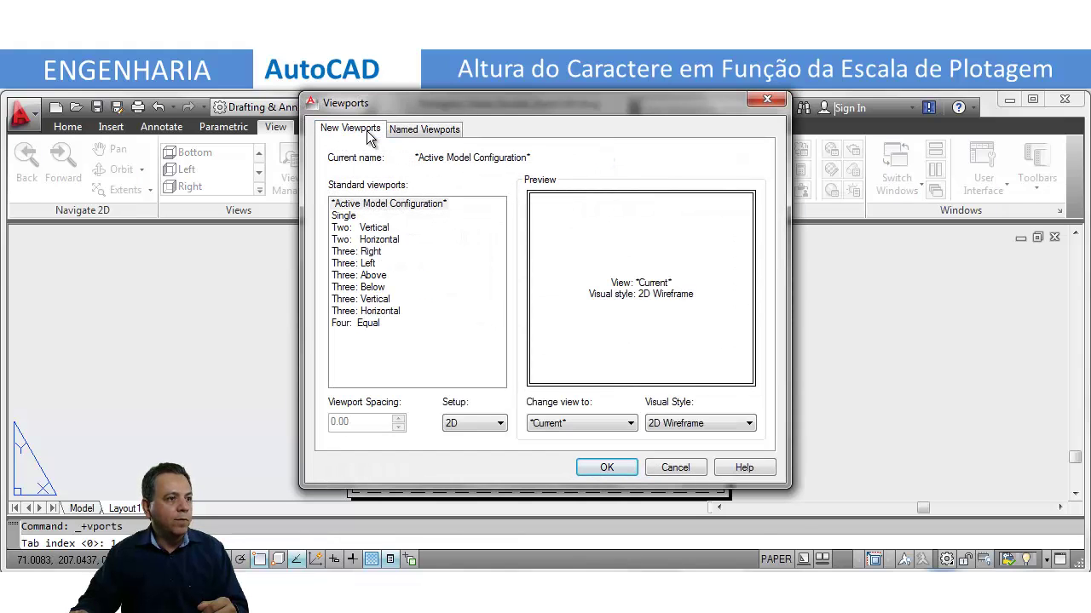
{"action": "left_click", "coordinate": [632, 424]}
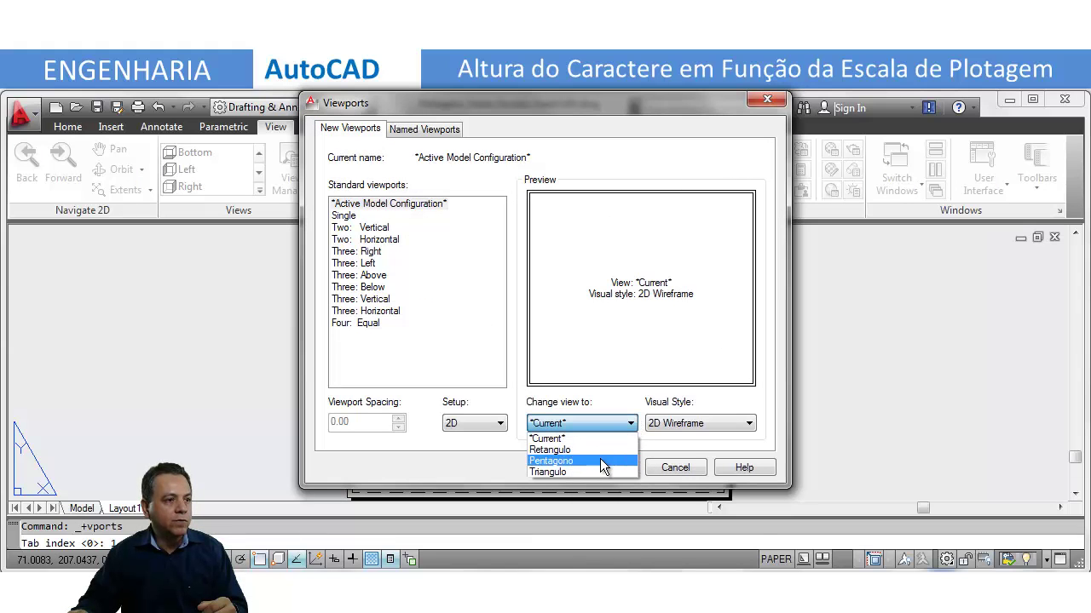
{"action": "left_click", "coordinate": [599, 461]}
{"action": "left_click", "coordinate": [621, 470]}
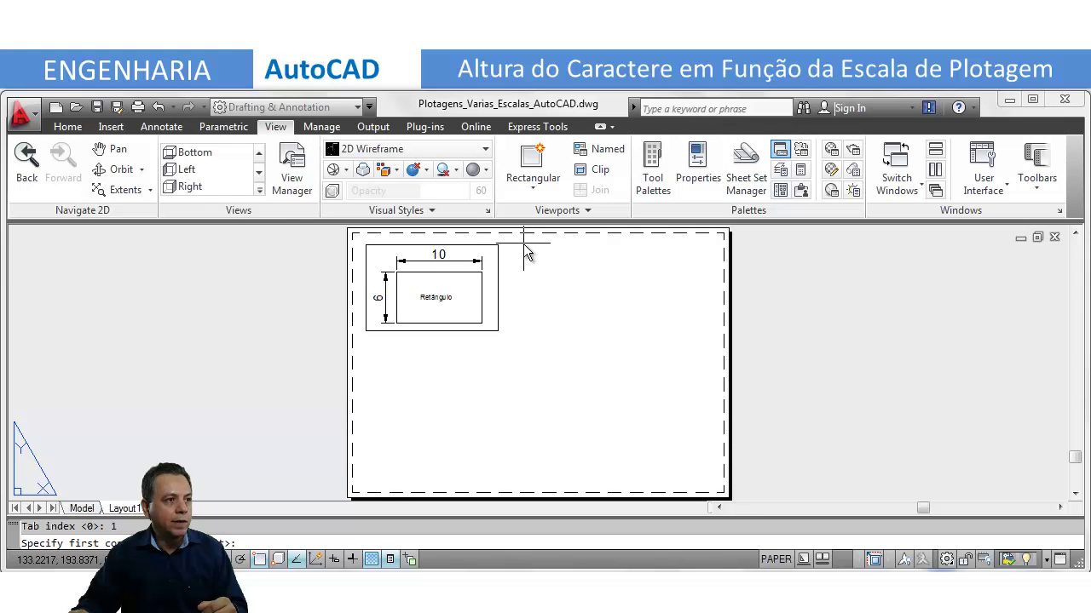
{"action": "left_click", "coordinate": [524, 244]}
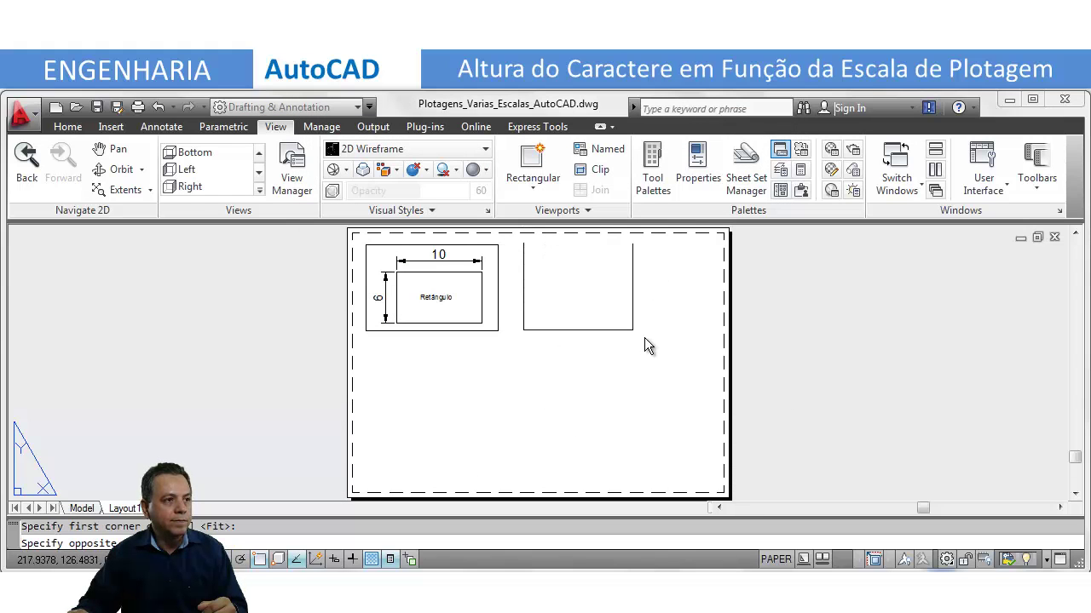
{"action": "left_click", "coordinate": [693, 363]}
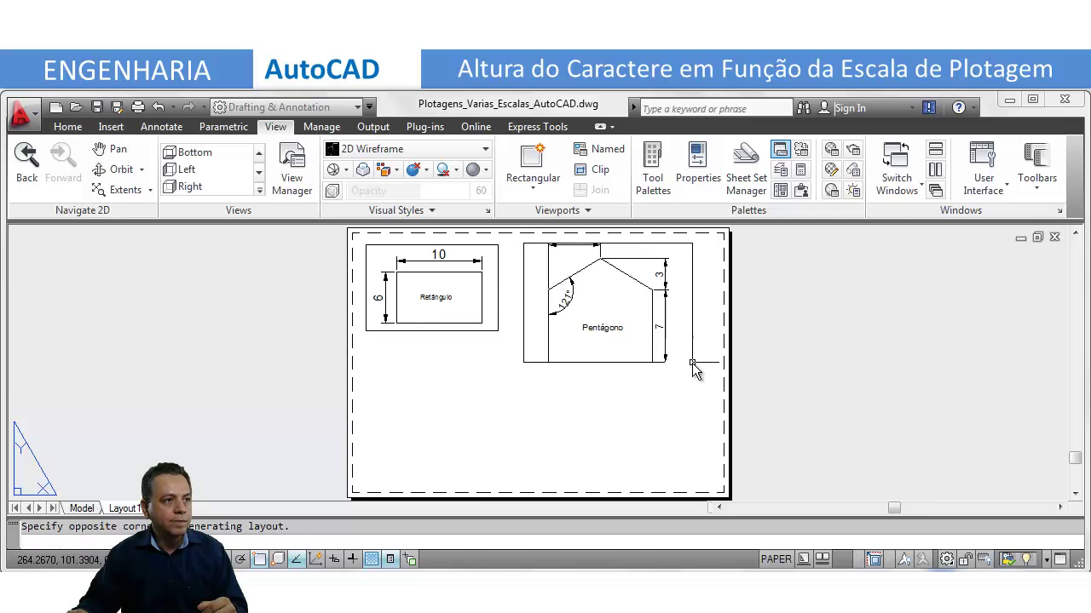
- Scale the Pentágono viewport with ZOOM 1000/100xp and return to paper space
{"action": "double_click", "coordinate": [676, 304]}
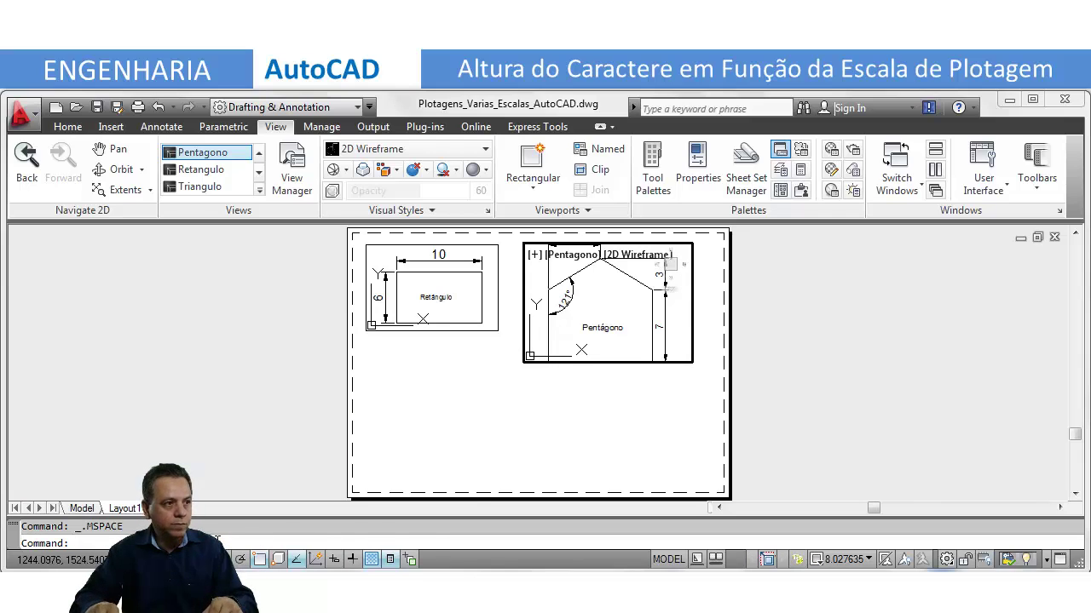
{"action": "type", "text": "z"}
{"action": "key", "text": "Return"}
{"action": "type", "text": "100"}
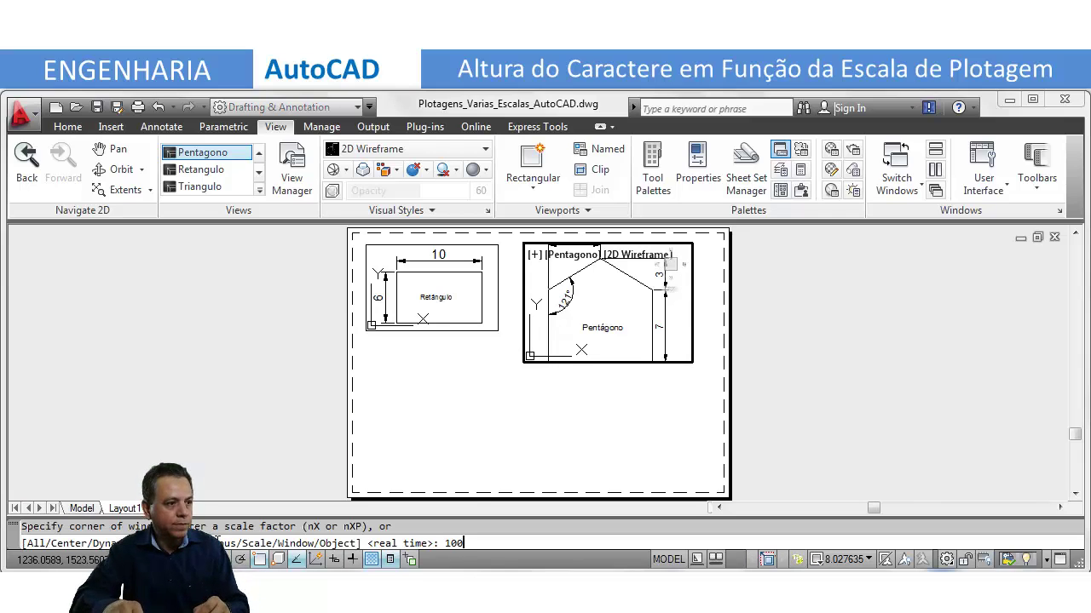
{"action": "type", "text": "0"}
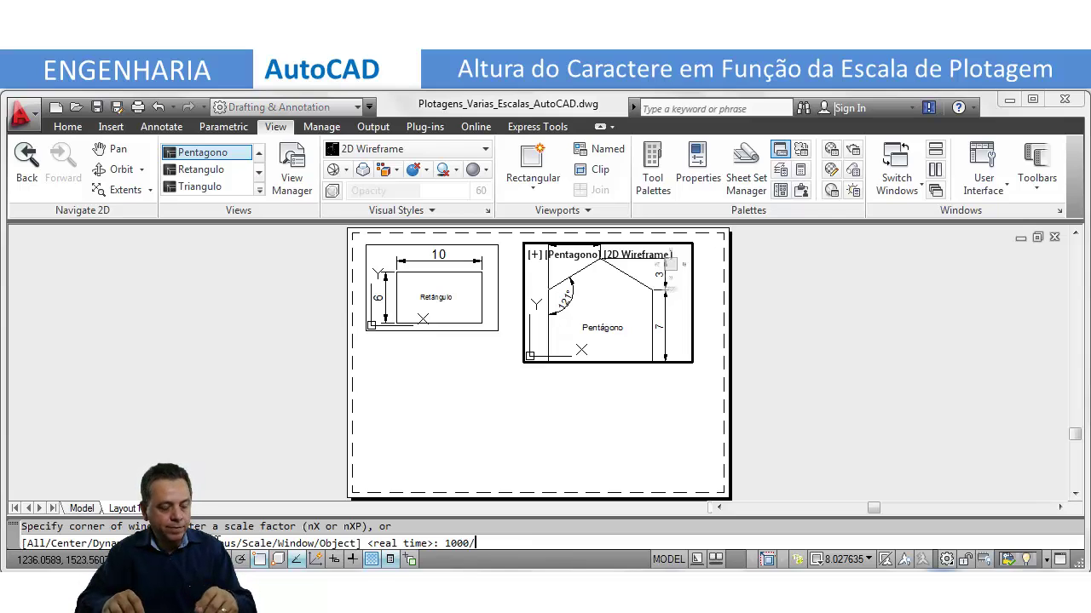
{"action": "type", "text": "/"}
{"action": "type", "text": "100"}
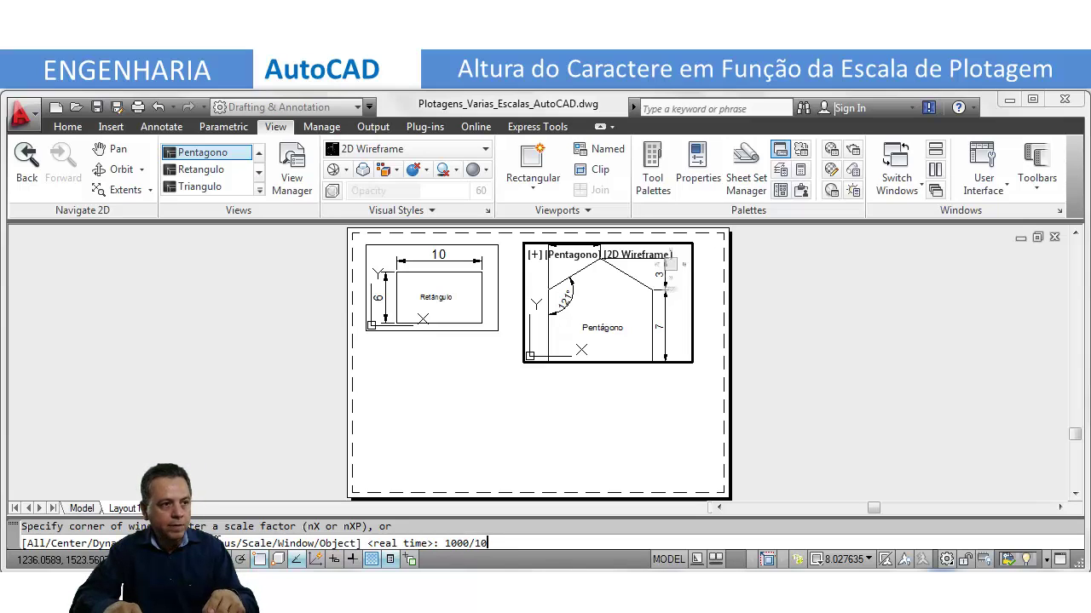
{"action": "type", "text": "xp"}
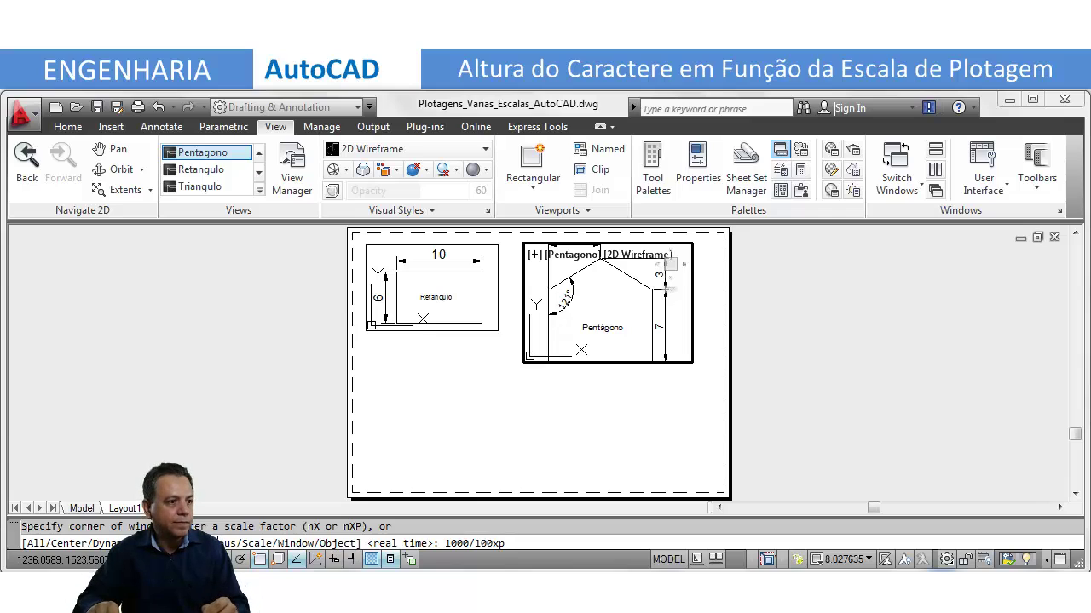
{"action": "key", "text": "Return"}
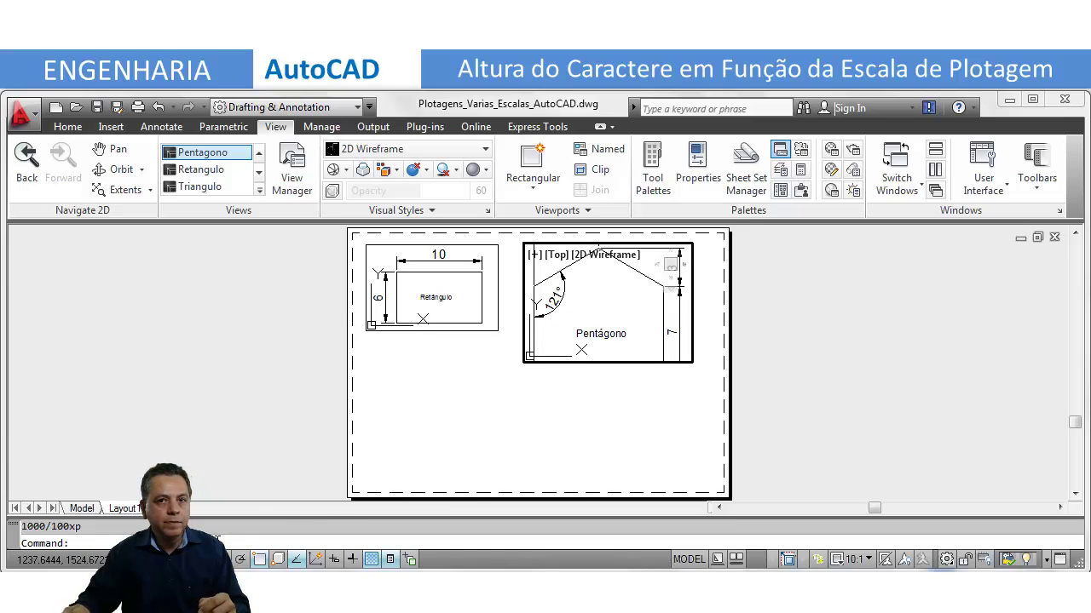
{"action": "double_click", "coordinate": [553, 384]}
- Lower the Pentágono viewport's bottom edge so the whole pentagon shows
{"action": "left_click", "coordinate": [562, 362]}
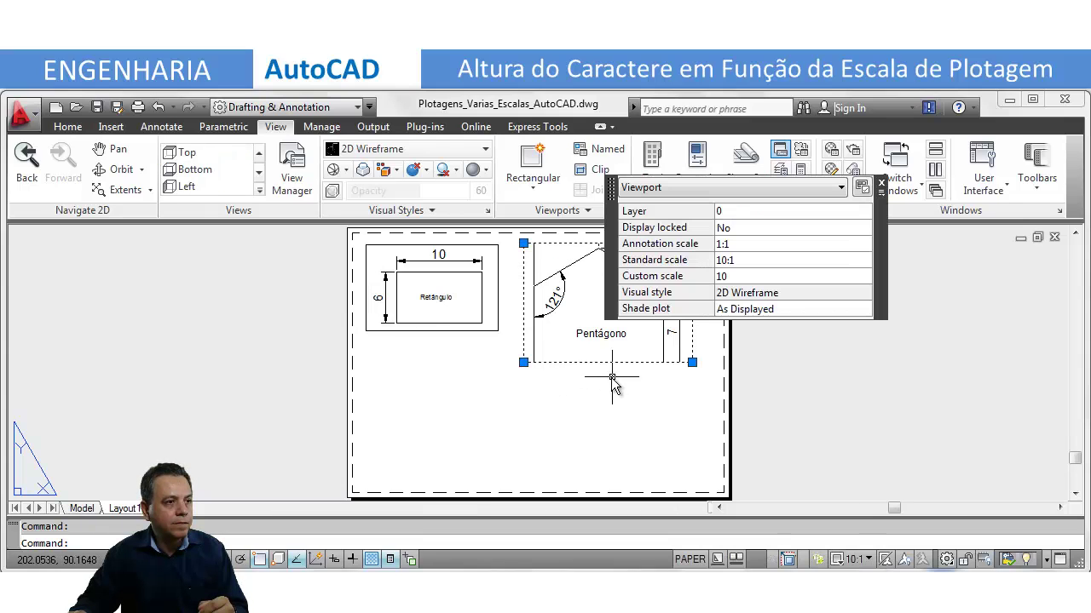
{"action": "left_click", "coordinate": [524, 362]}
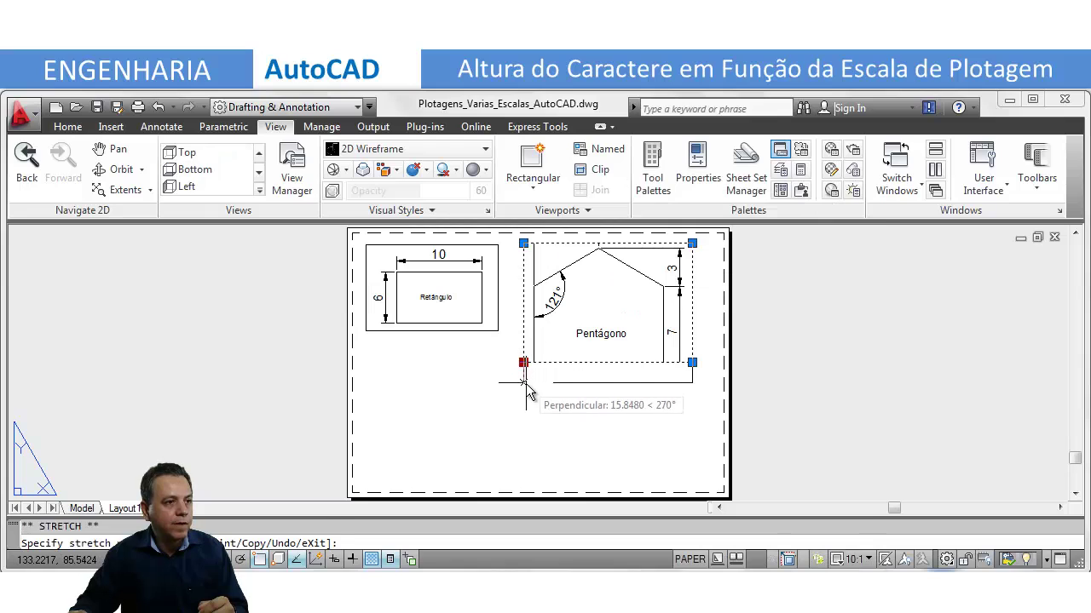
{"action": "left_click", "coordinate": [524, 383]}
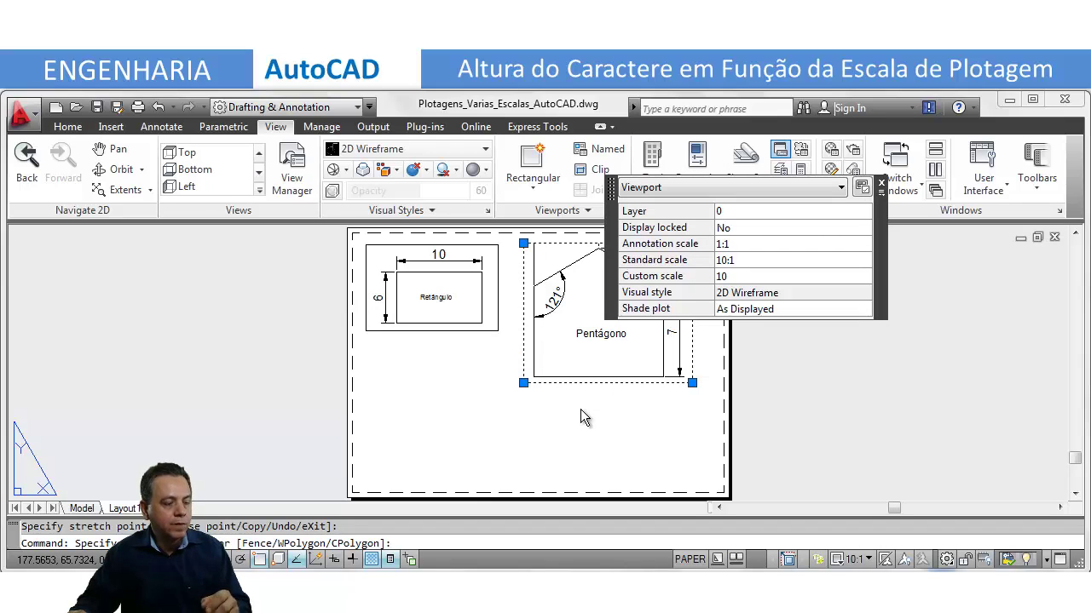
{"action": "key", "text": "Escape"}
{"action": "key", "text": "Escape"}
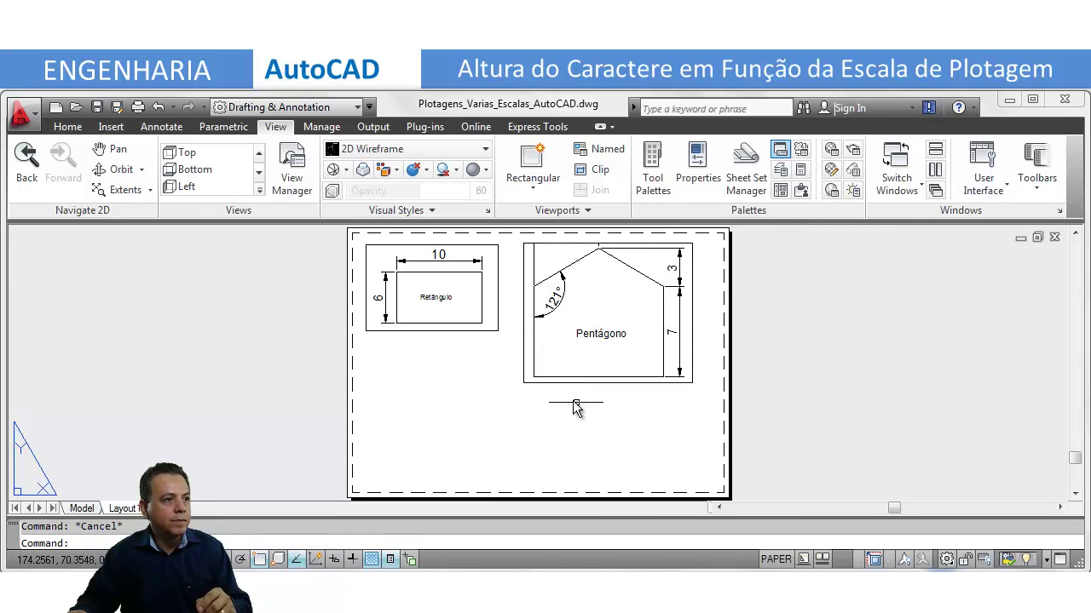
{"action": "left_click", "coordinate": [558, 382]}
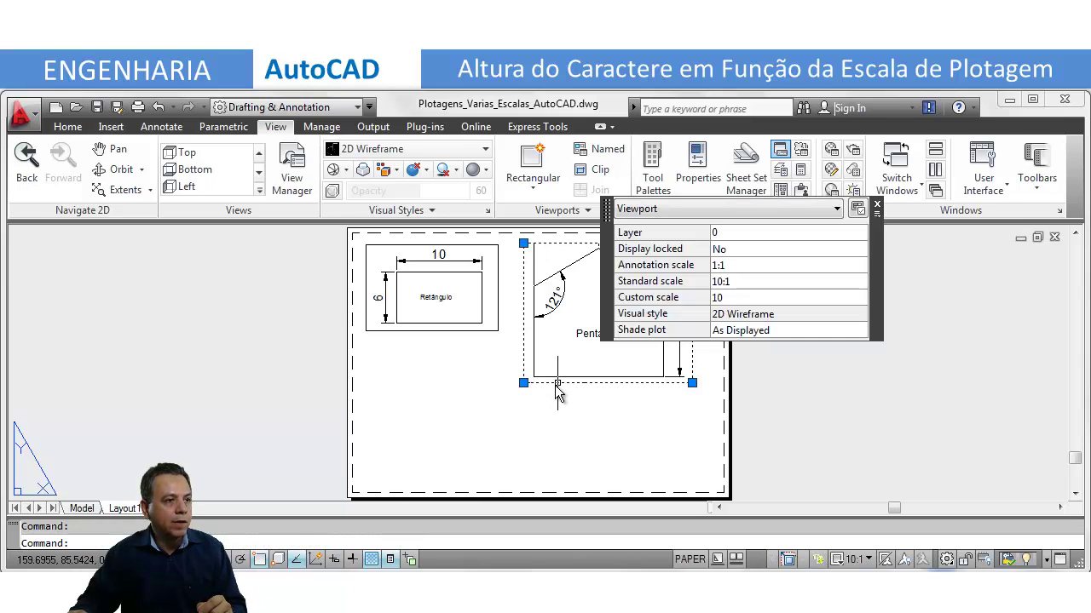
{"action": "key", "text": "Escape"}
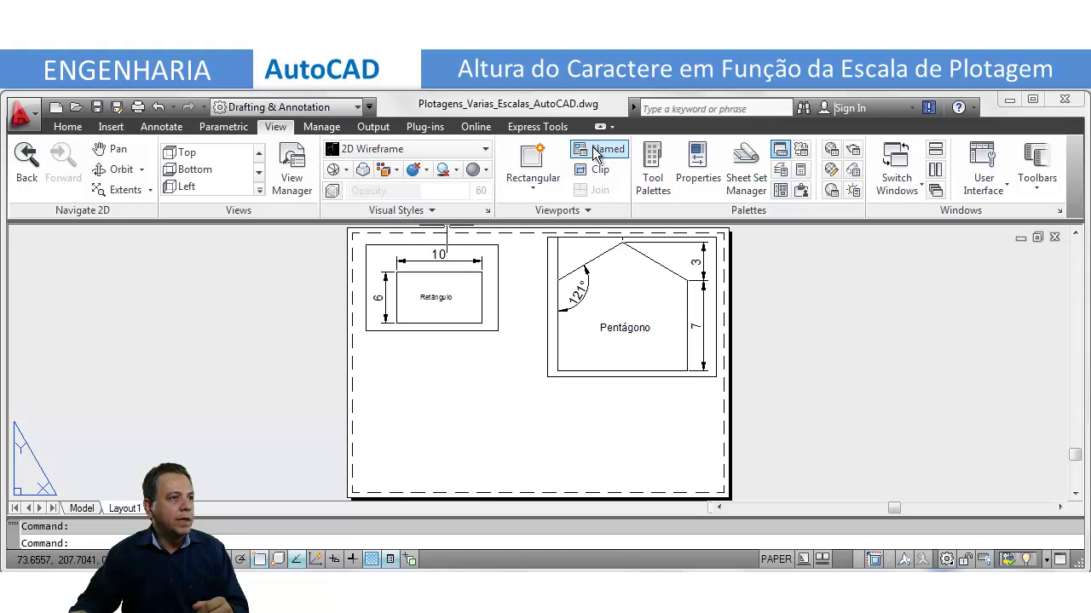
- Create a new named viewport set to the Triangulo view in the sheet's lower left
{"action": "left_click", "coordinate": [596, 149]}
{"action": "left_click", "coordinate": [369, 132]}
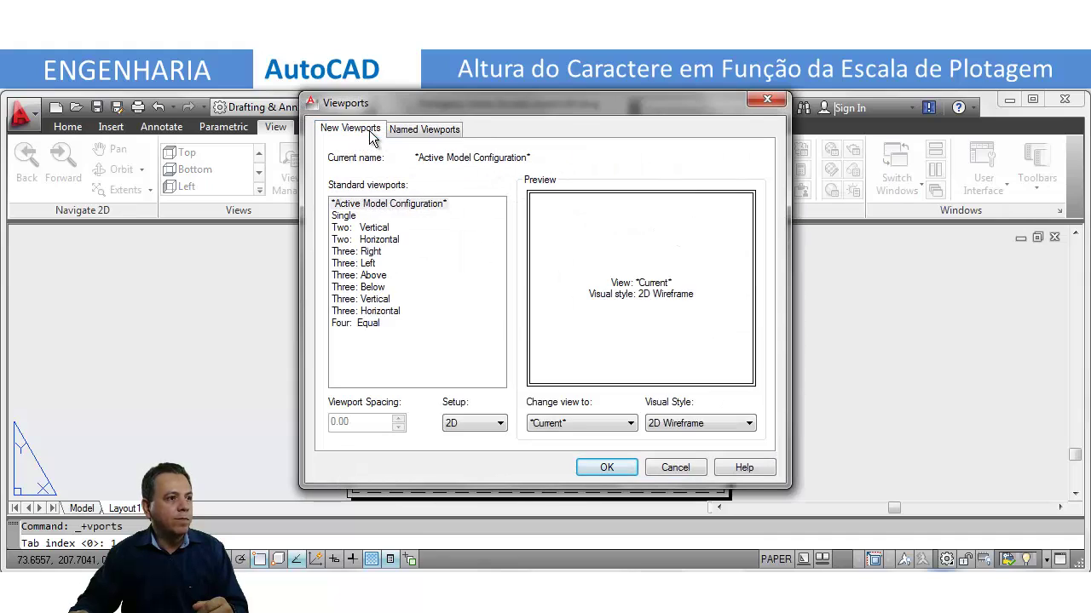
{"action": "left_click", "coordinate": [558, 423]}
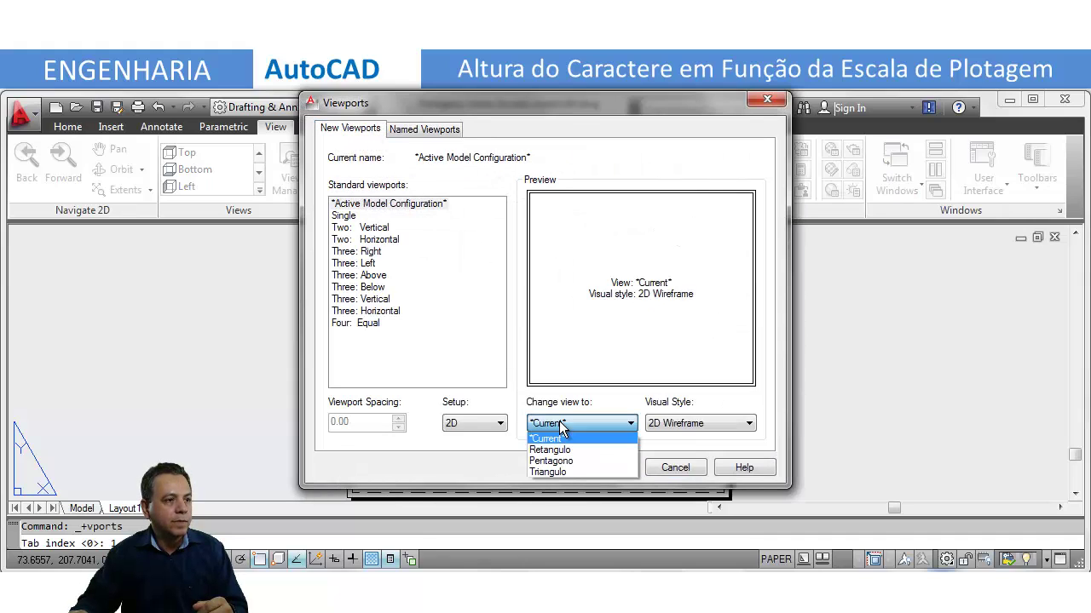
{"action": "left_click", "coordinate": [559, 472]}
{"action": "left_click", "coordinate": [607, 467]}
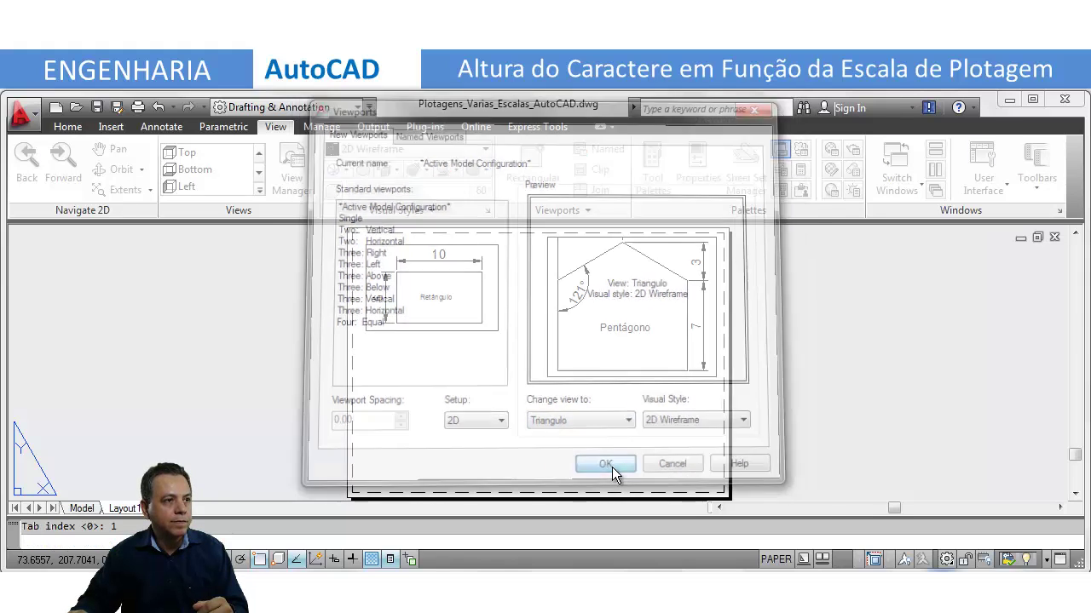
{"action": "left_click", "coordinate": [361, 345]}
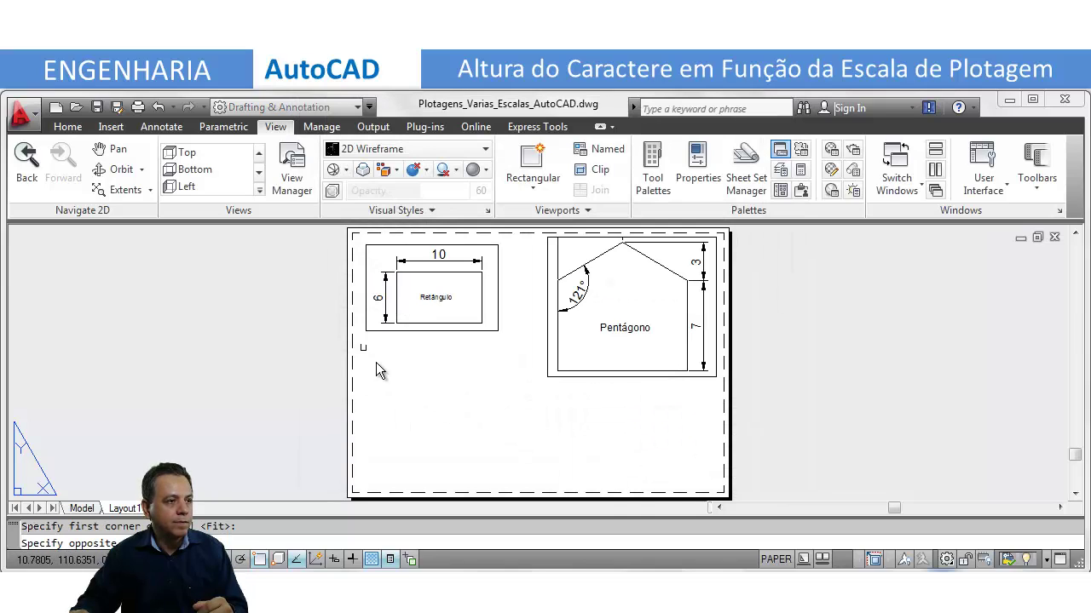
{"action": "left_click", "coordinate": [548, 484]}
{"action": "left_click", "coordinate": [548, 487]}
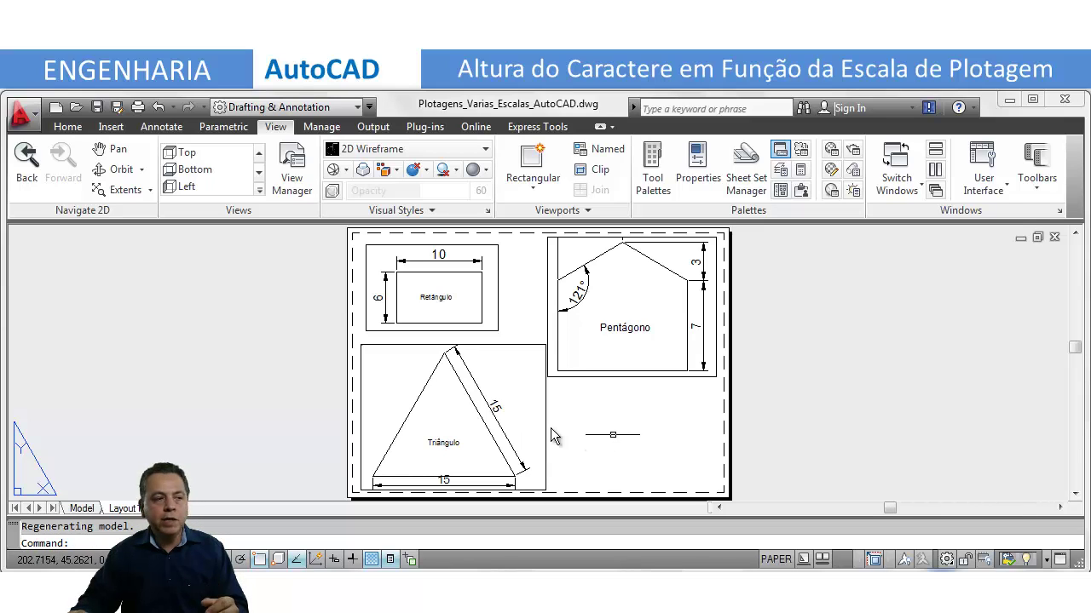
- Inside the Triângulo viewport, zoom by 1000/125xp for a 1:125 scale
{"action": "double_click", "coordinate": [515, 402]}
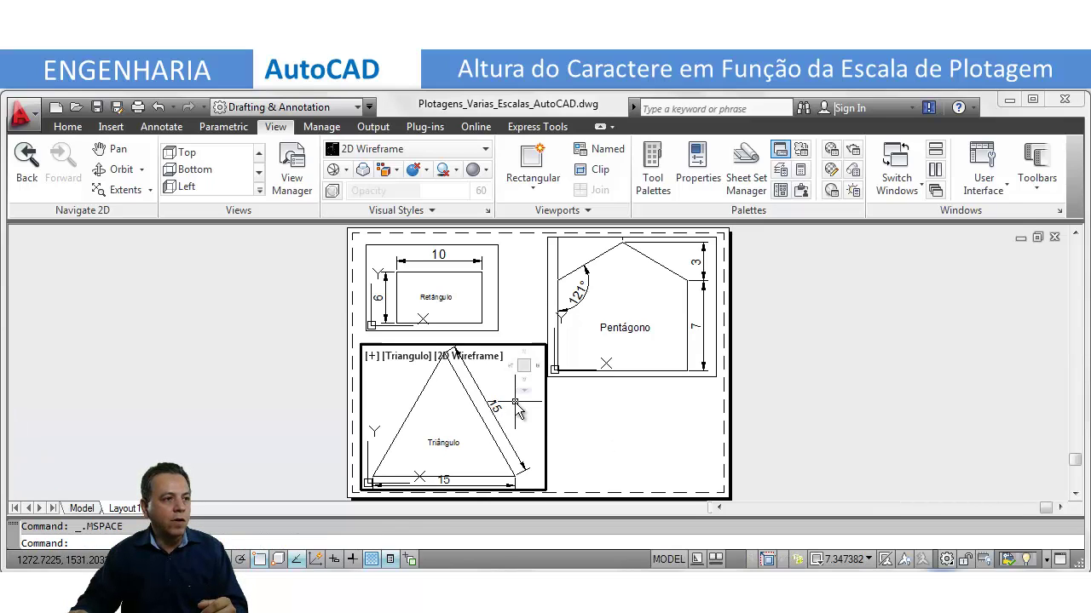
{"action": "left_click", "coordinate": [426, 541]}
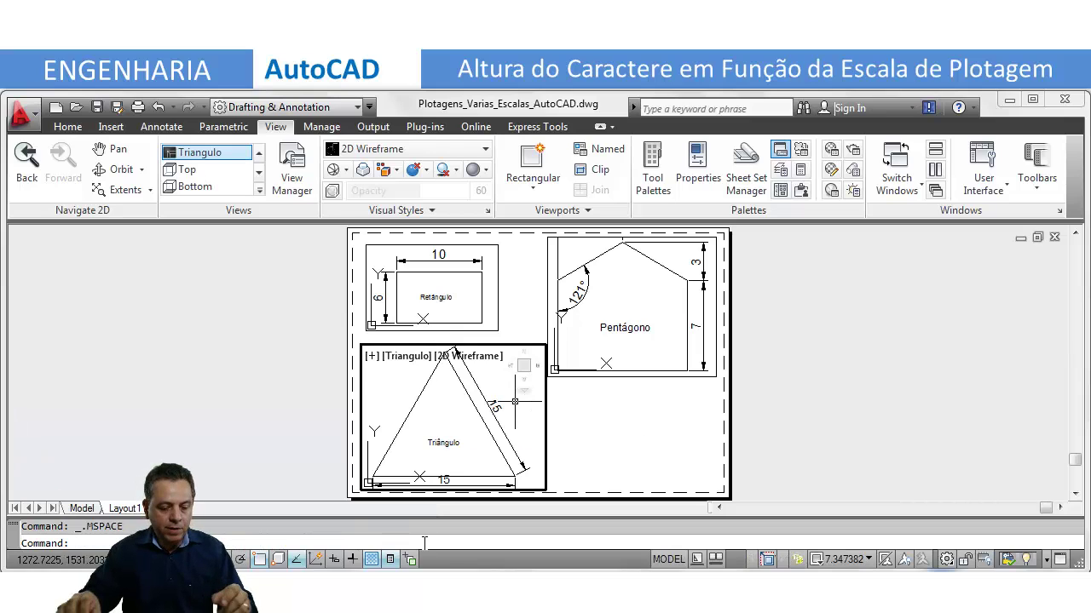
{"action": "type", "text": "z"}
{"action": "key", "text": "Return"}
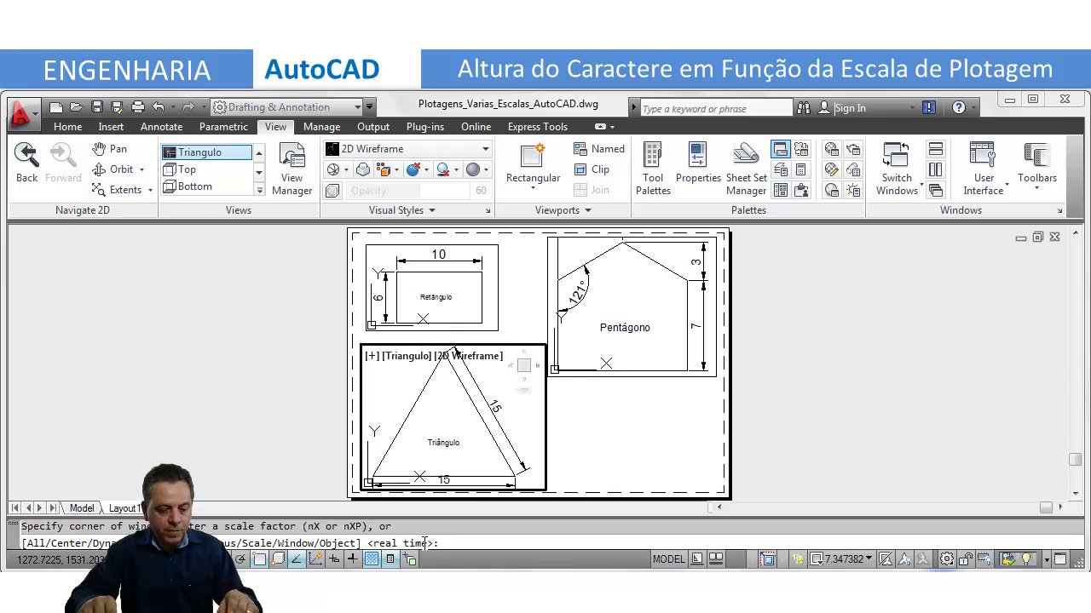
{"action": "type", "text": "1000/12"}
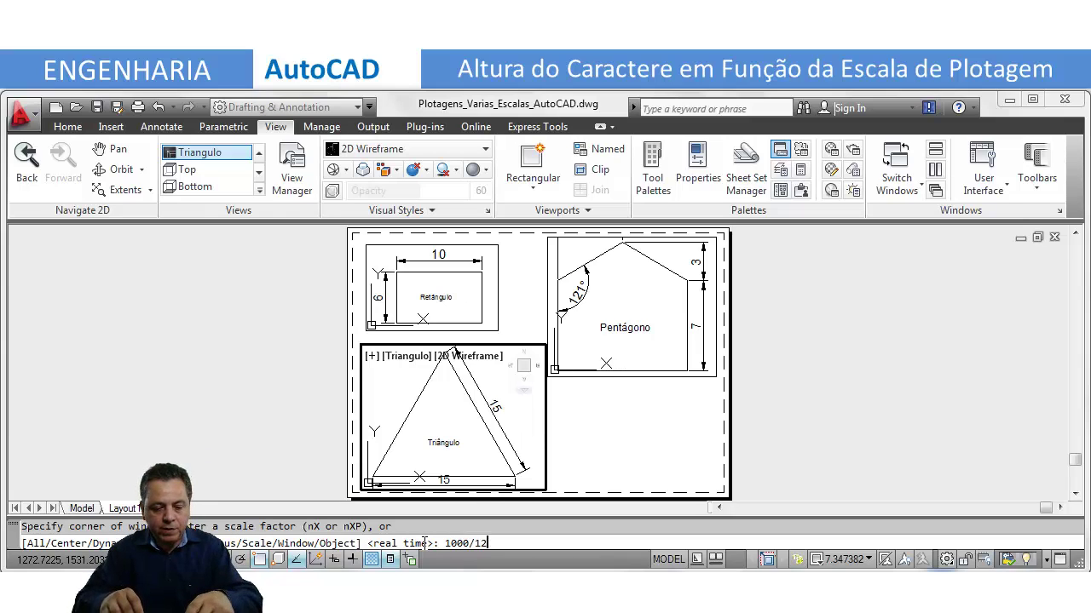
{"action": "type", "text": "5"}
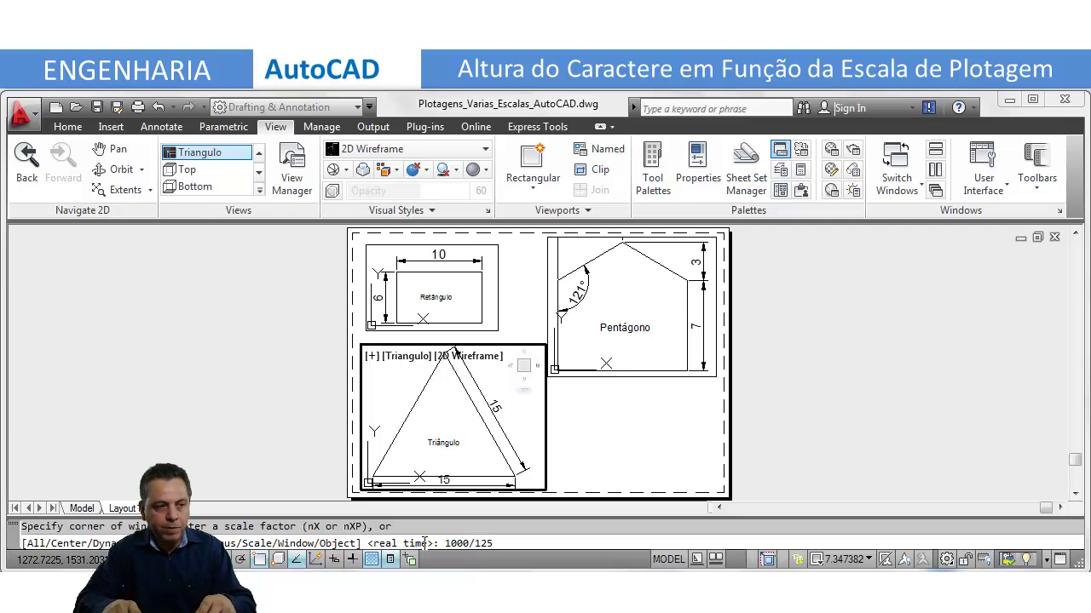
{"action": "type", "text": "xp"}
{"action": "key", "text": "Return"}
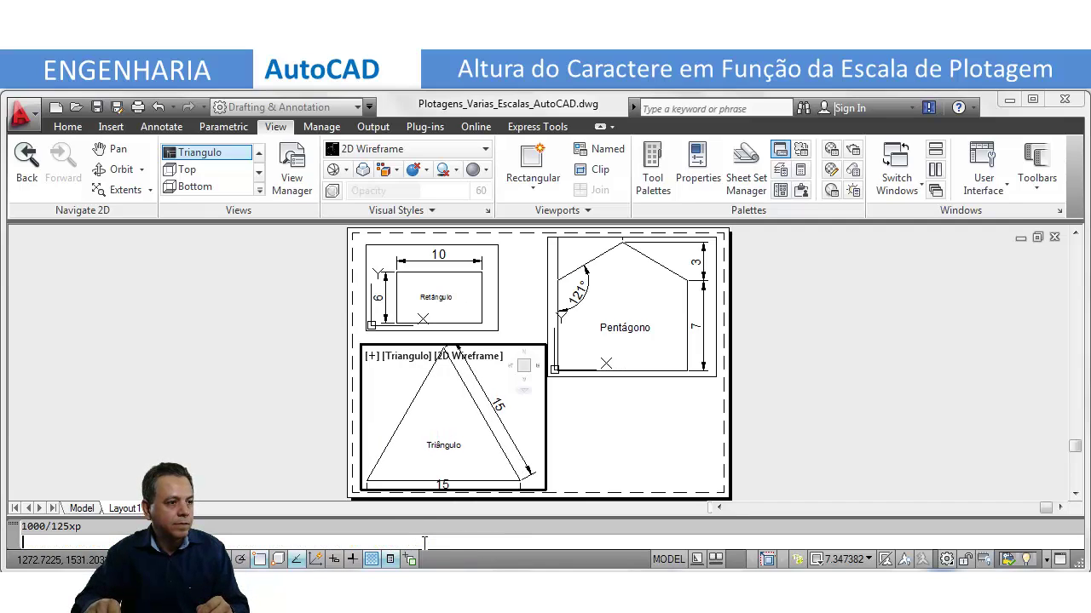
- Stretch the Triângulo viewport's top-left corner up to just below the Retângulo viewport
{"action": "double_click", "coordinate": [580, 430]}
{"action": "left_click", "coordinate": [486, 346]}
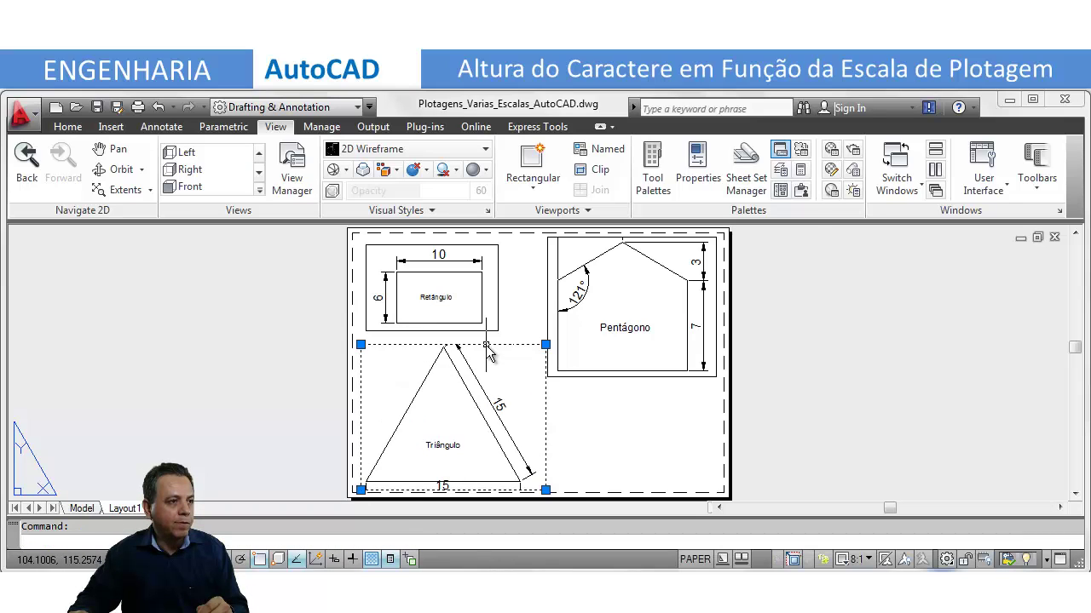
{"action": "left_click", "coordinate": [360, 344]}
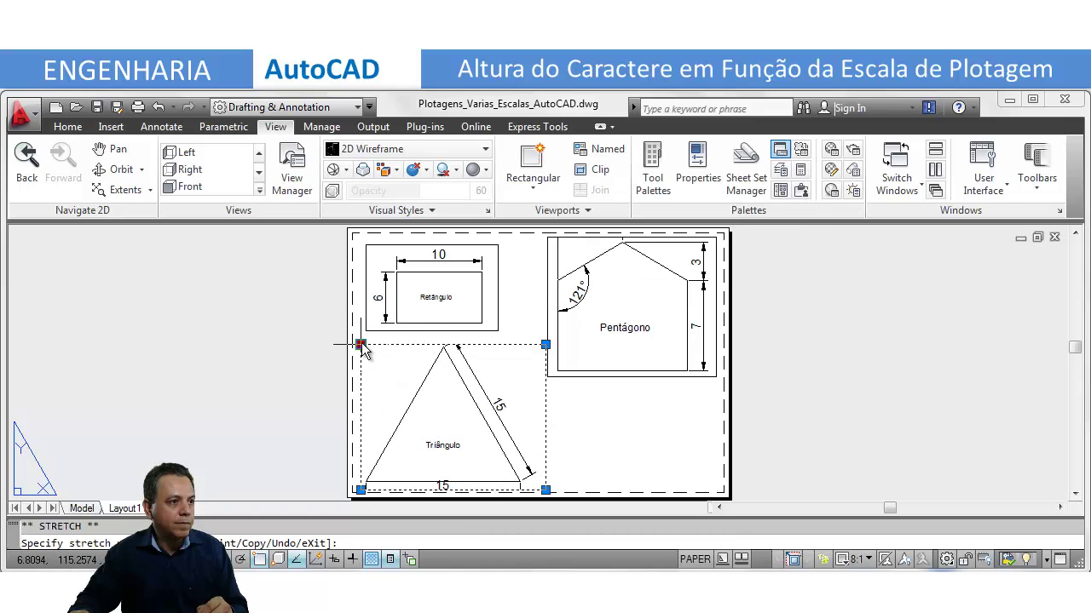
{"action": "left_click", "coordinate": [365, 330]}
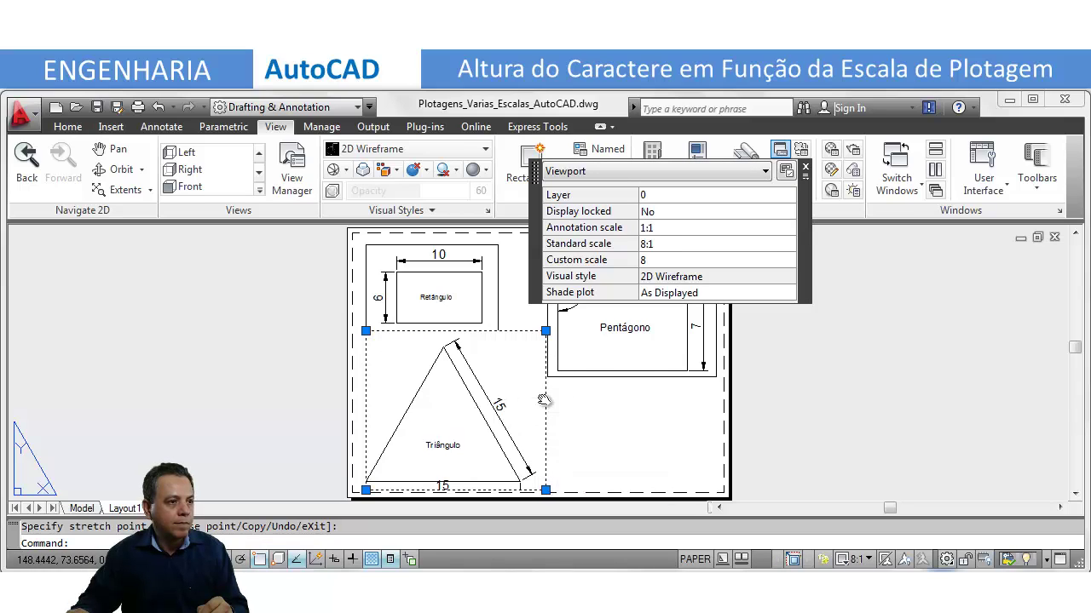
{"action": "middle_click_drag", "start_coordinate": [546, 400], "coordinate": [548, 411]}
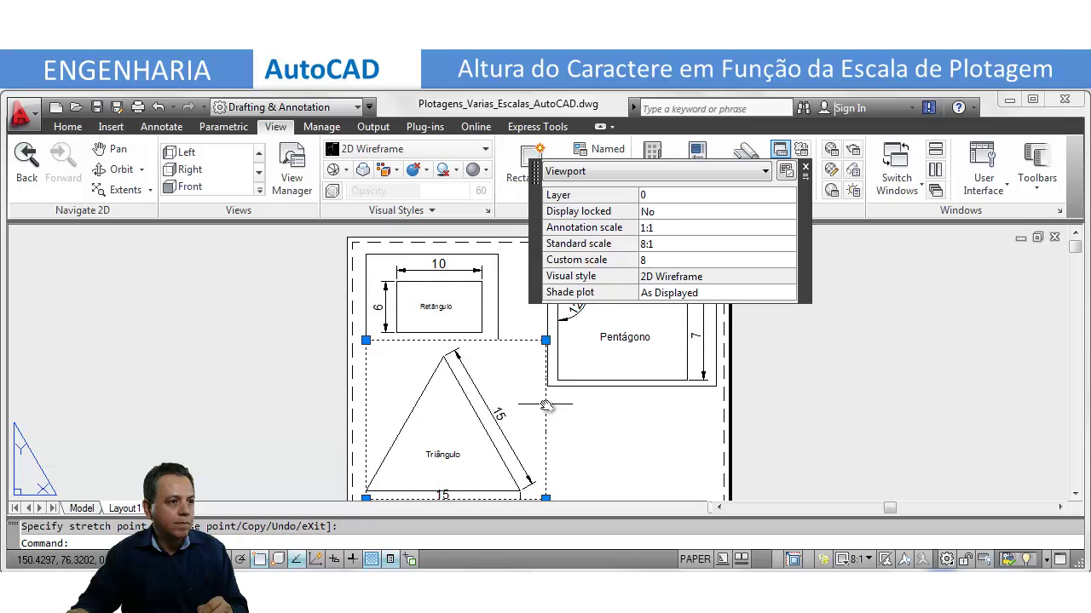
{"action": "key", "text": "Escape"}
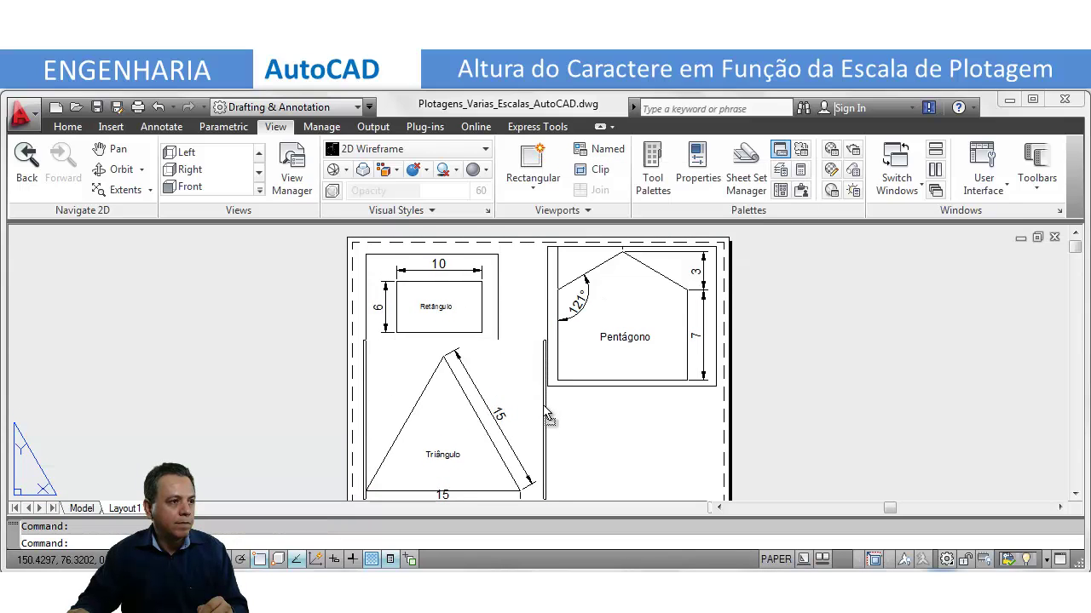
{"action": "left_click", "coordinate": [590, 439]}
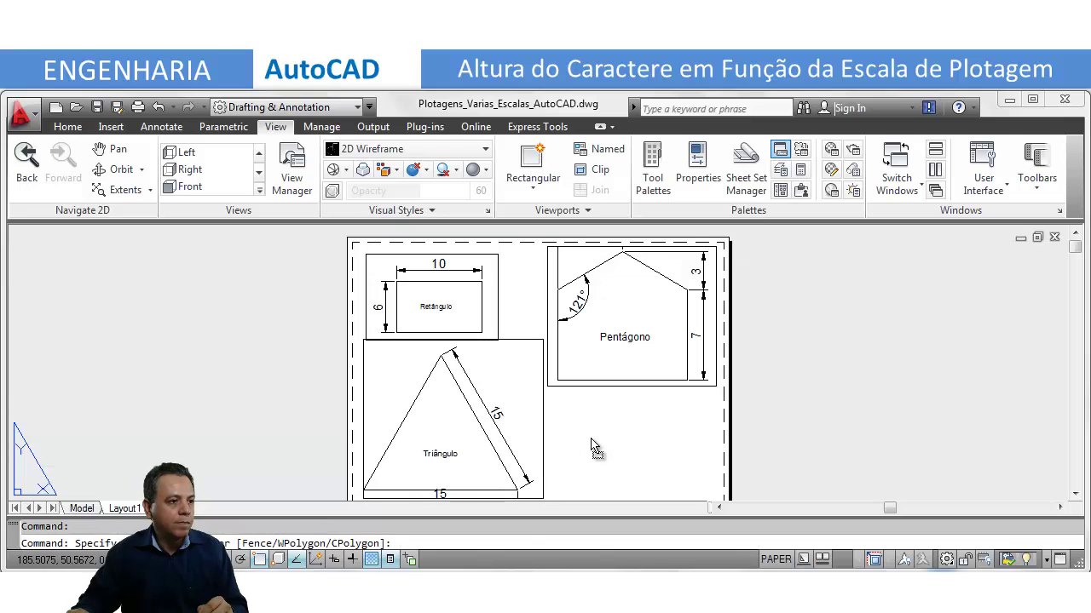
{"action": "key", "text": "Escape"}
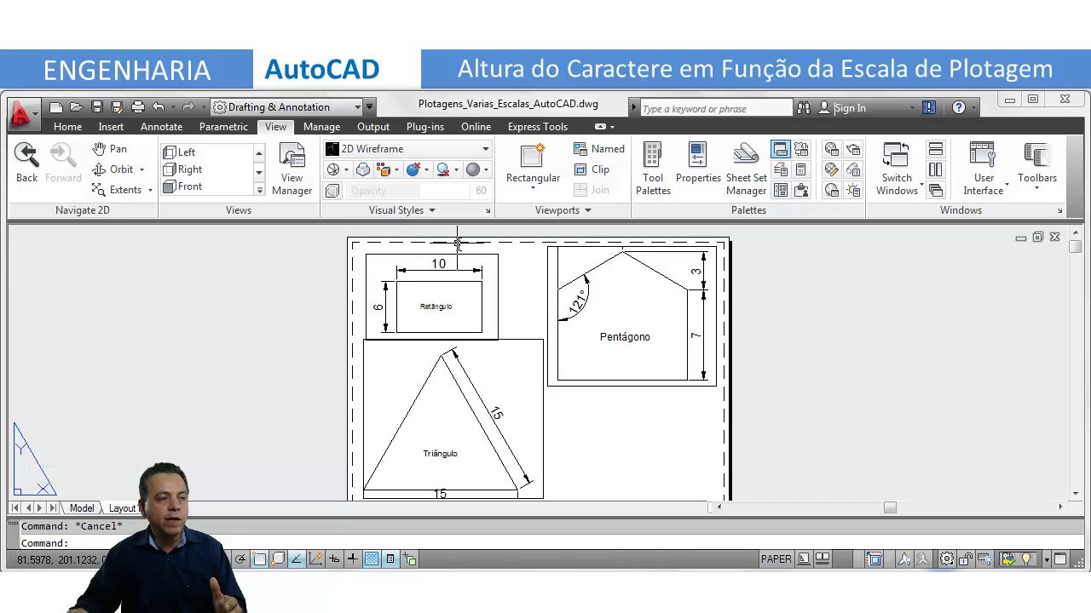
- Zoom in and dimension the height of the rectangle's '10' text, reading 7.25
{"action": "scroll", "coordinate": [455, 246], "scroll_direction": "up", "scroll_amount": 2}
{"action": "scroll", "coordinate": [452, 249], "scroll_direction": "up", "scroll_amount": 2}
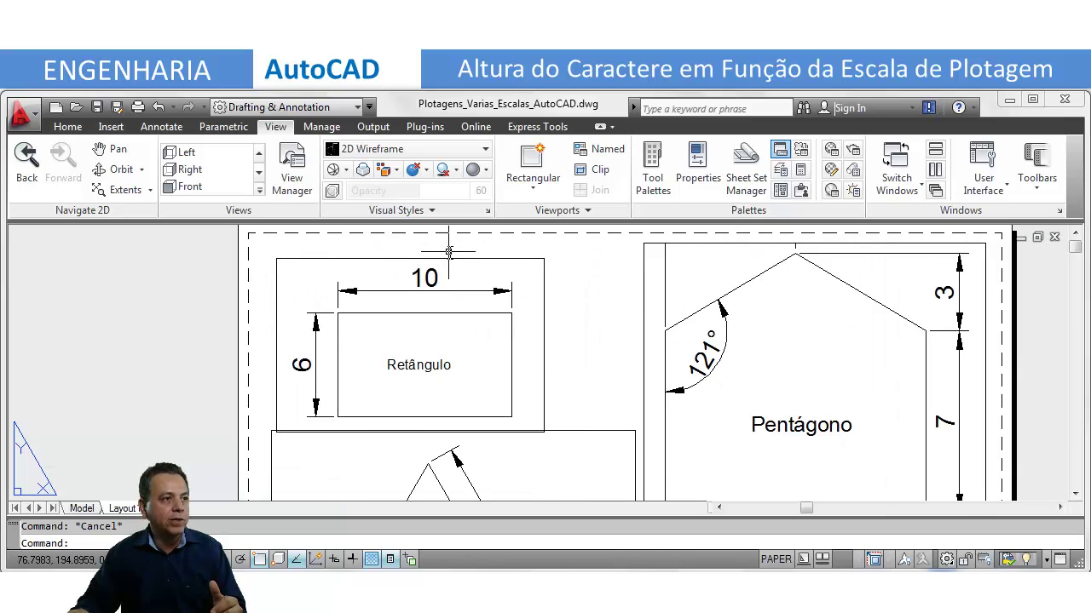
{"action": "scroll", "coordinate": [448, 251], "scroll_direction": "up", "scroll_amount": 3}
{"action": "scroll", "coordinate": [448, 251], "scroll_direction": "up", "scroll_amount": 2}
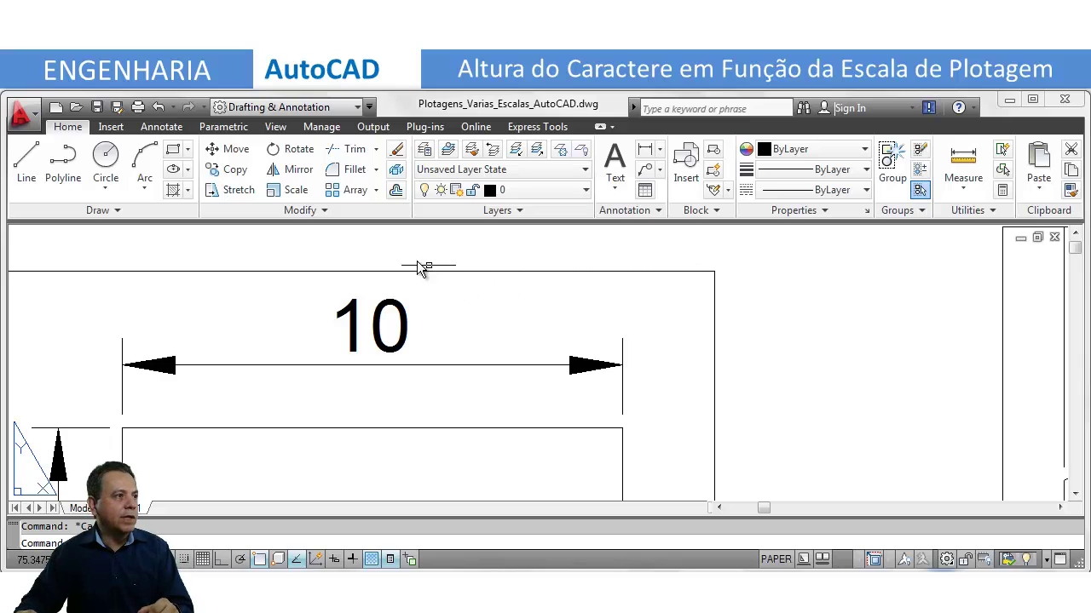
{"action": "left_click", "coordinate": [177, 127]}
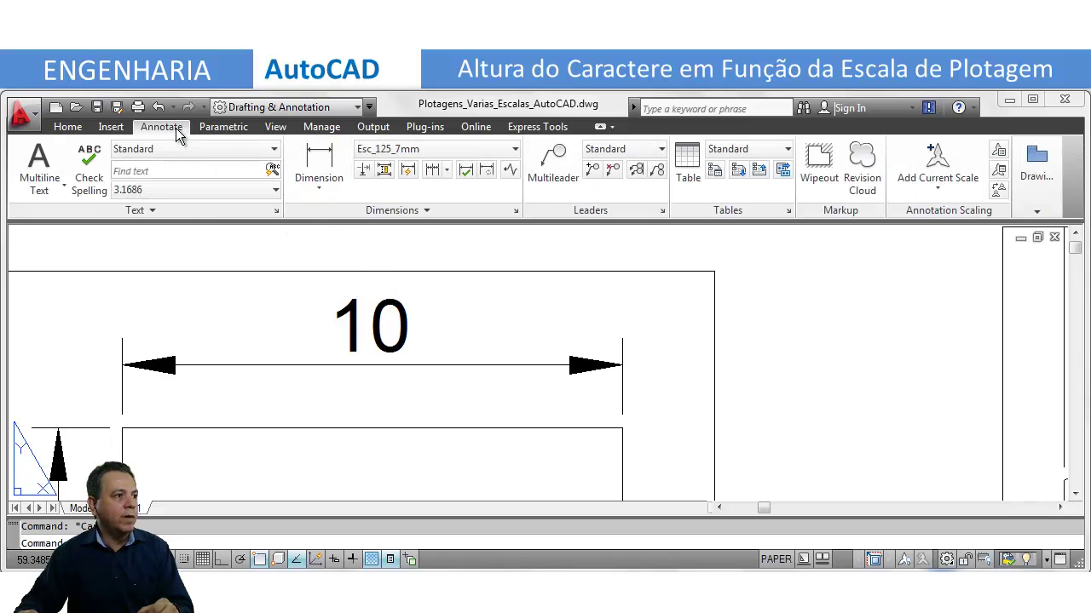
{"action": "left_click", "coordinate": [317, 160]}
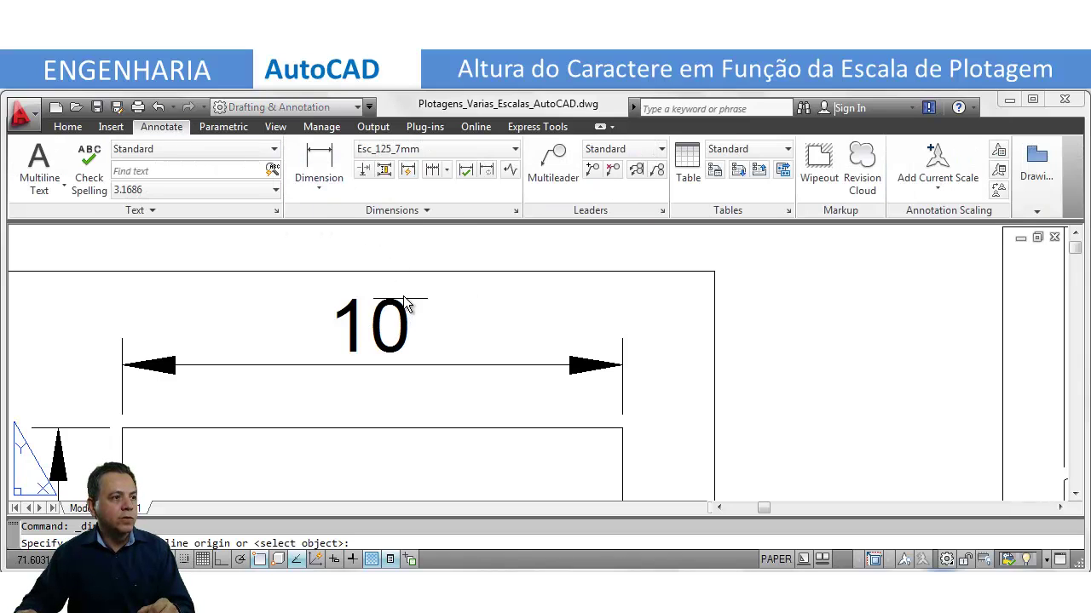
{"action": "left_click", "coordinate": [424, 300]}
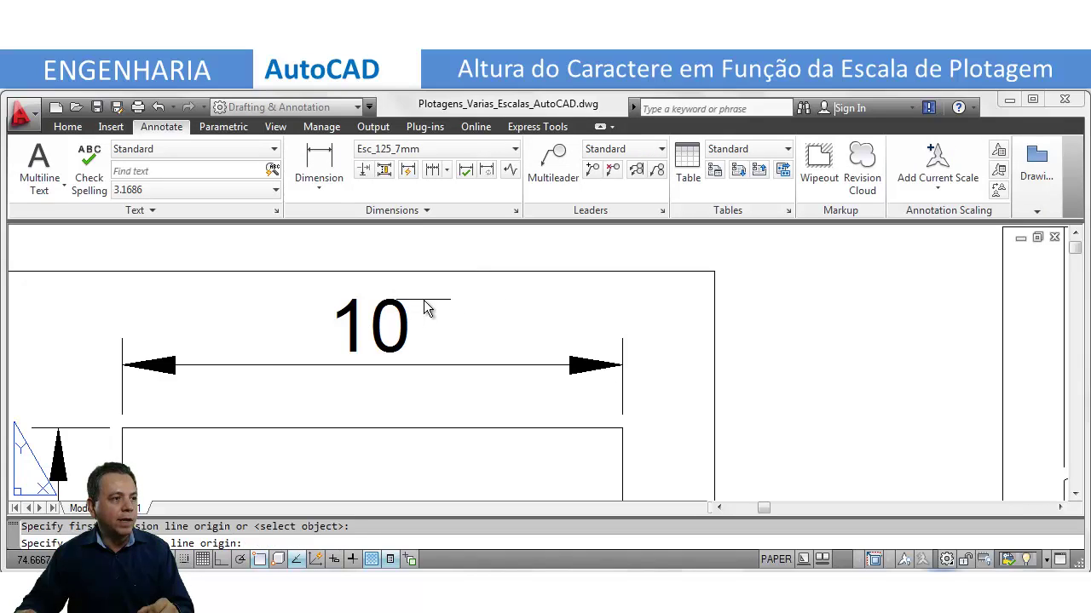
{"action": "left_click", "coordinate": [425, 352]}
{"action": "left_click", "coordinate": [467, 351]}
{"action": "scroll", "coordinate": [487, 341], "scroll_direction": "up", "scroll_amount": 2}
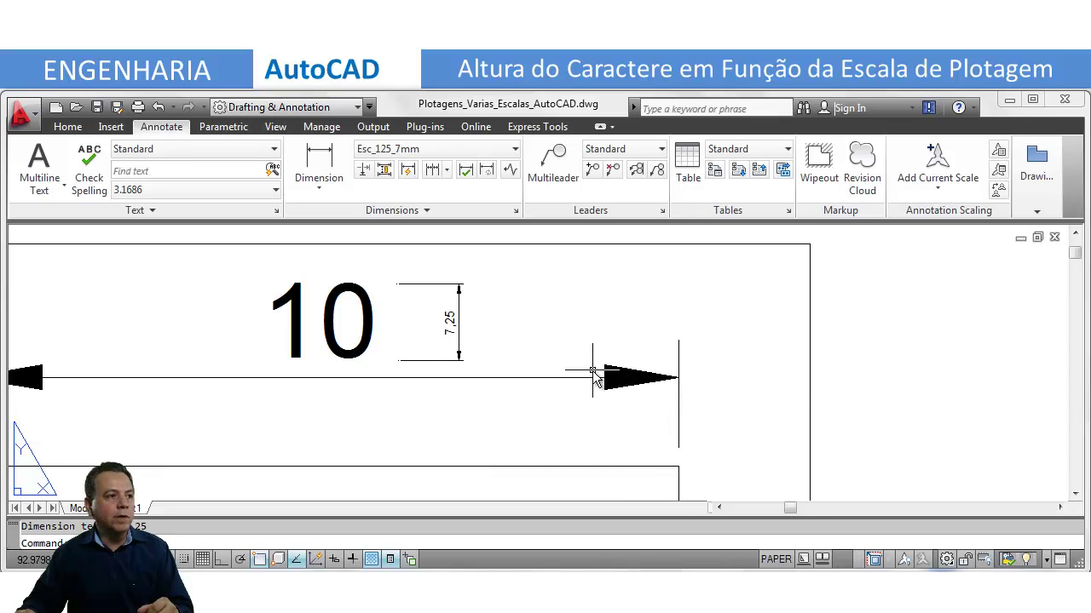
- Dimension the triangle's '15' text height (7.06) and shift the dimension further right
{"action": "left_click", "coordinate": [319, 163]}
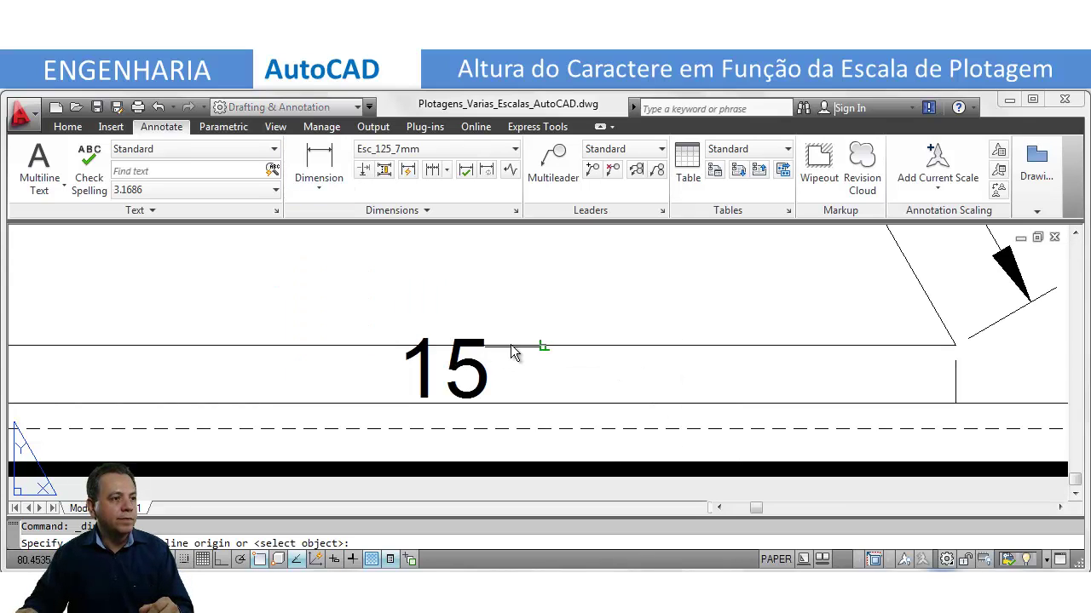
{"action": "scroll", "coordinate": [502, 346], "scroll_direction": "up", "scroll_amount": 4}
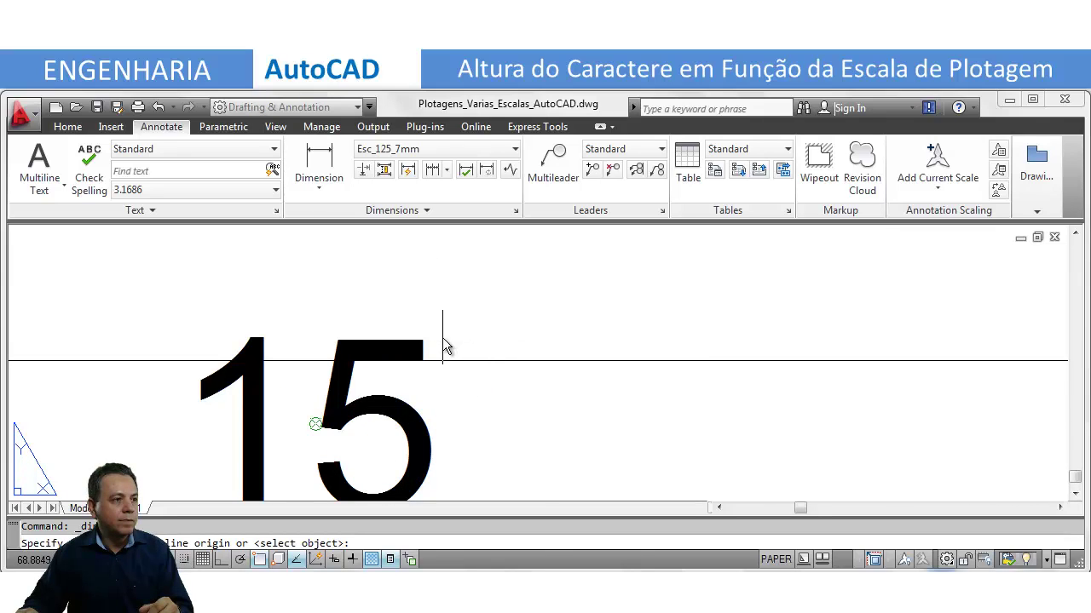
{"action": "middle_click_drag", "start_coordinate": [450, 335], "coordinate": [486, 274]}
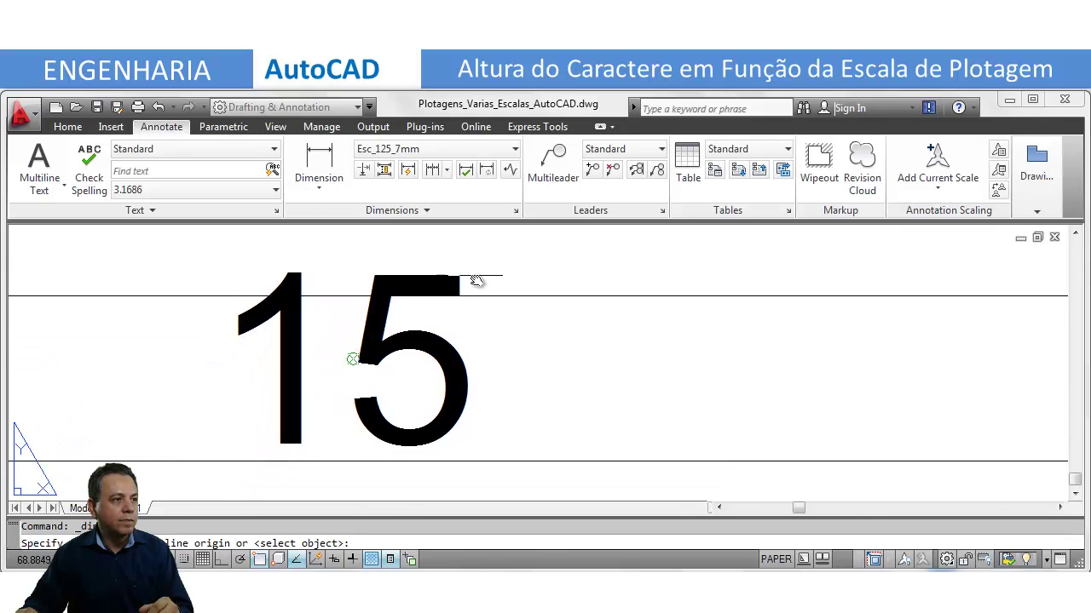
{"action": "left_click", "coordinate": [447, 447]}
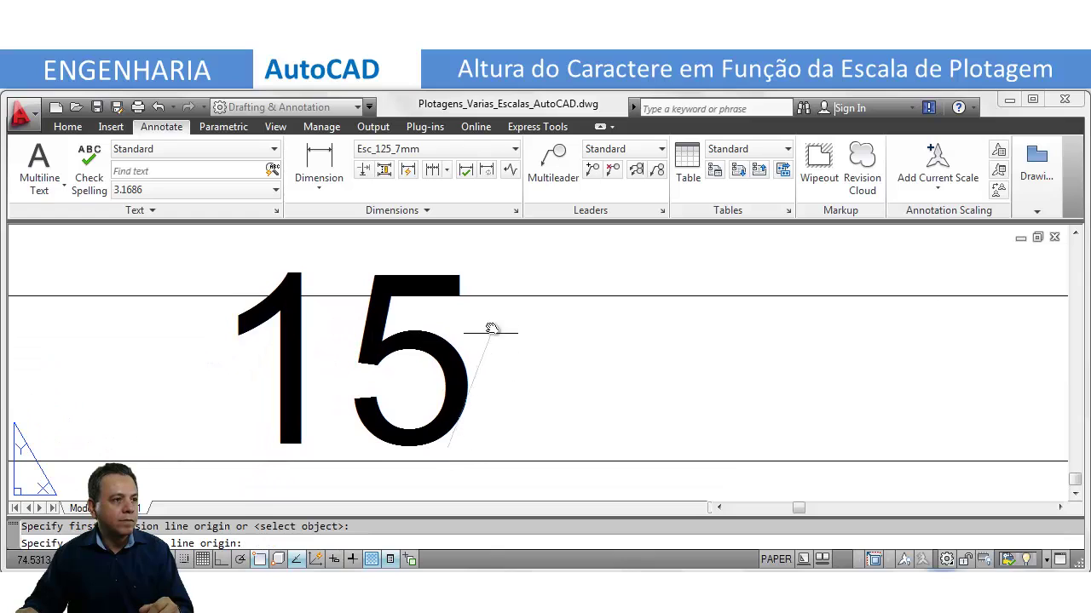
{"action": "left_click", "coordinate": [461, 276]}
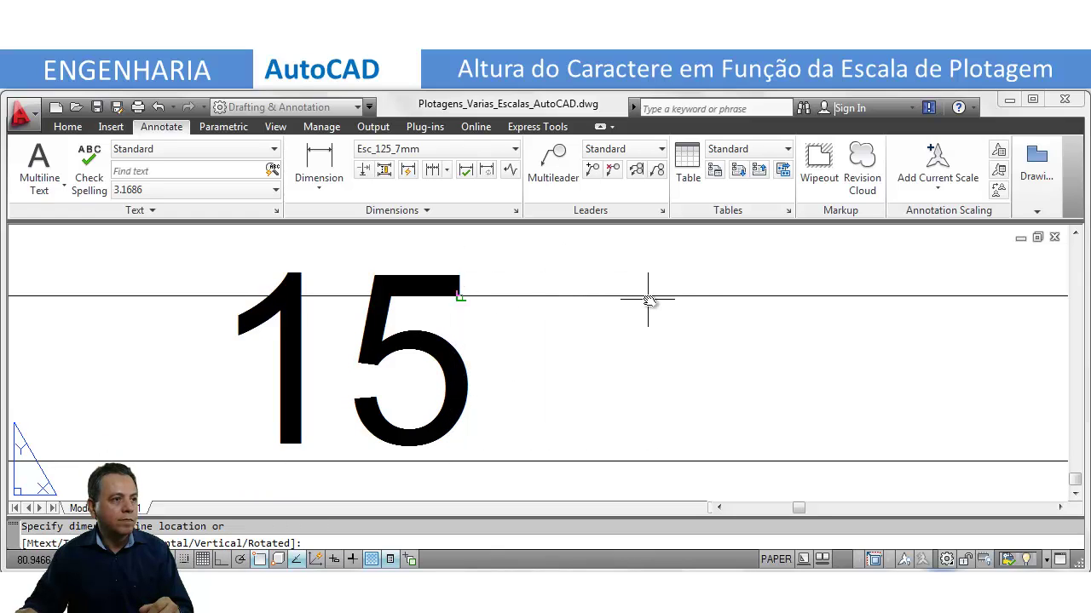
{"action": "left_click", "coordinate": [650, 294]}
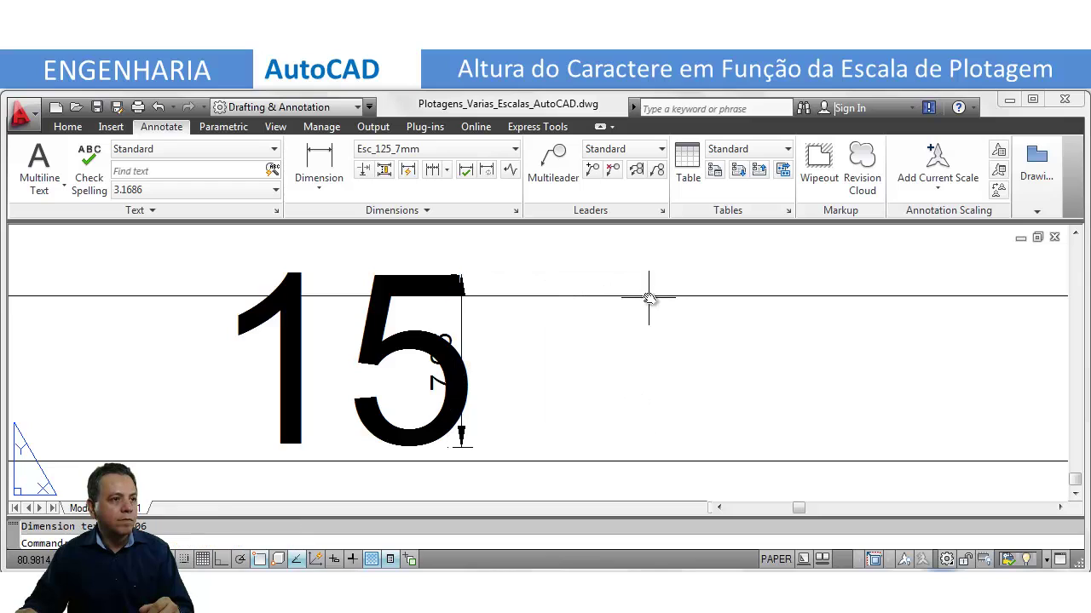
{"action": "left_click", "coordinate": [461, 338]}
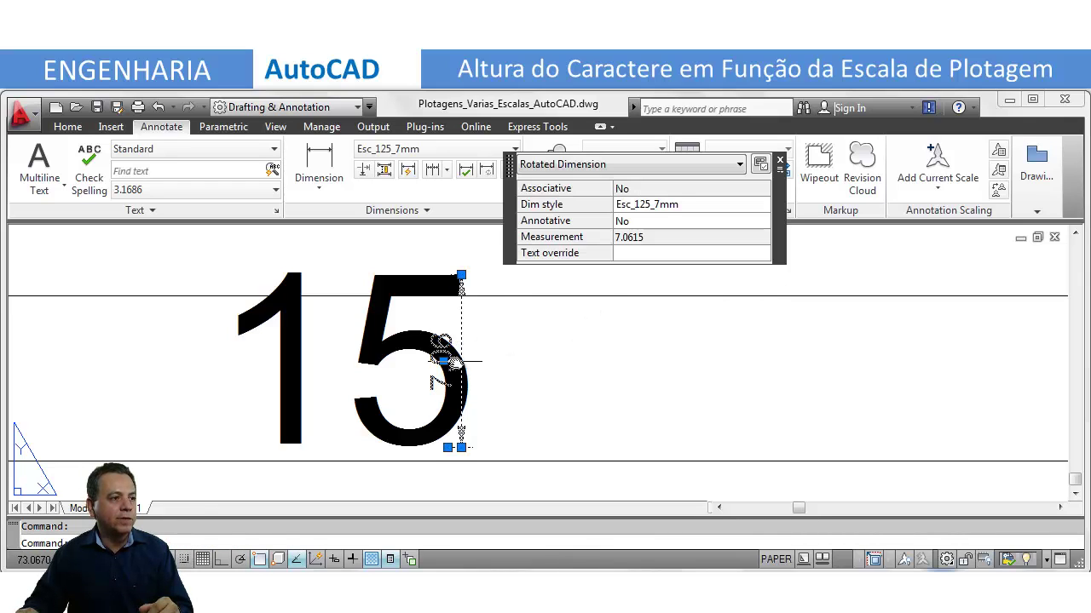
{"action": "left_click", "coordinate": [442, 360]}
{"action": "left_click", "coordinate": [593, 360]}
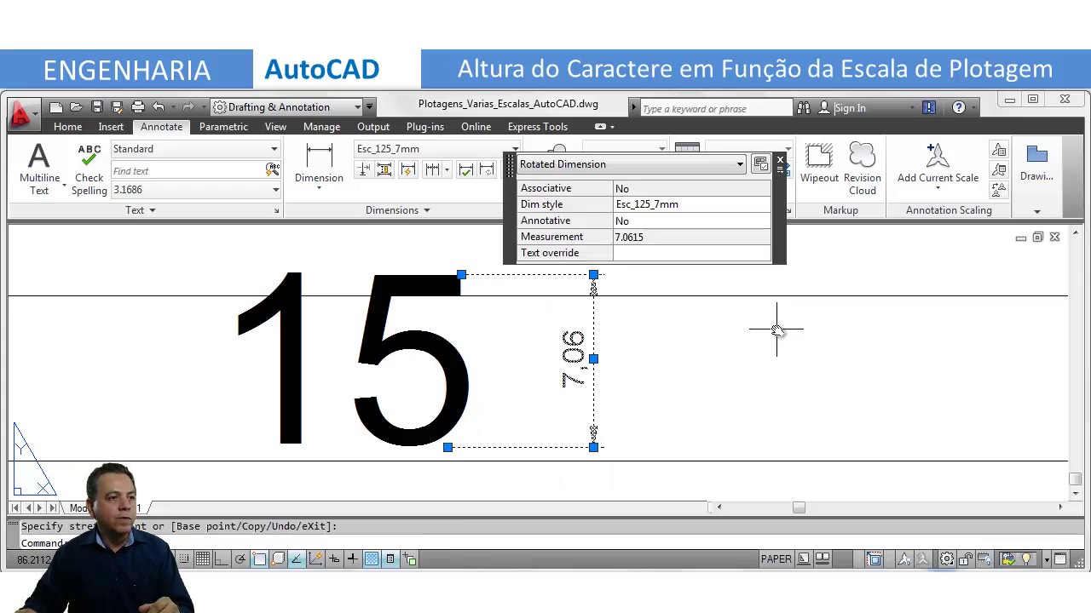
{"action": "key", "text": "Escape"}
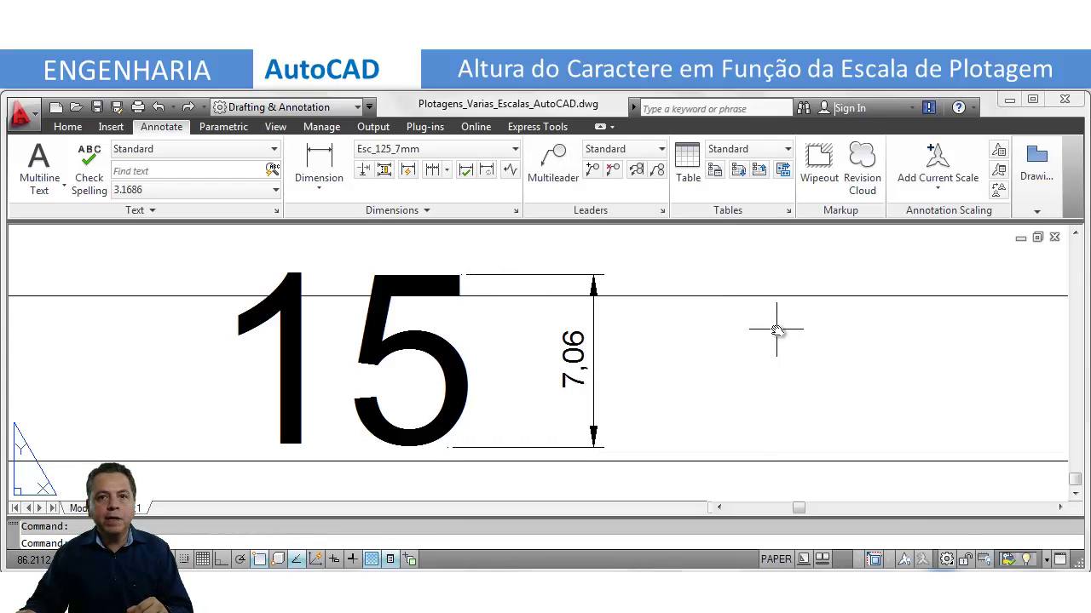